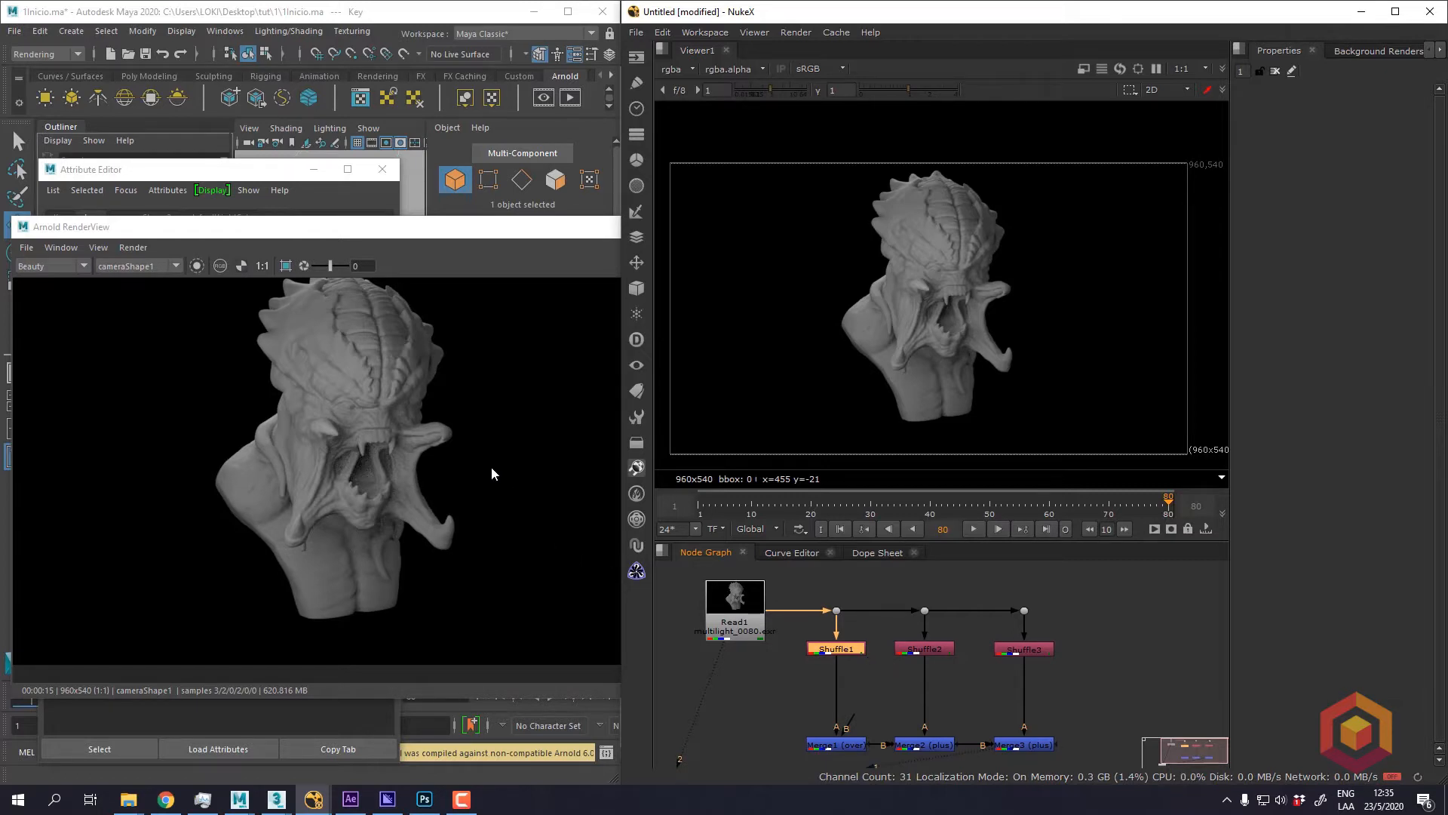
Add an Exposure node and insert it into the branch directly below Shuffle1
{"action": "scroll", "coordinate": [810, 650], "scroll_direction": "up", "scroll_amount": 3}
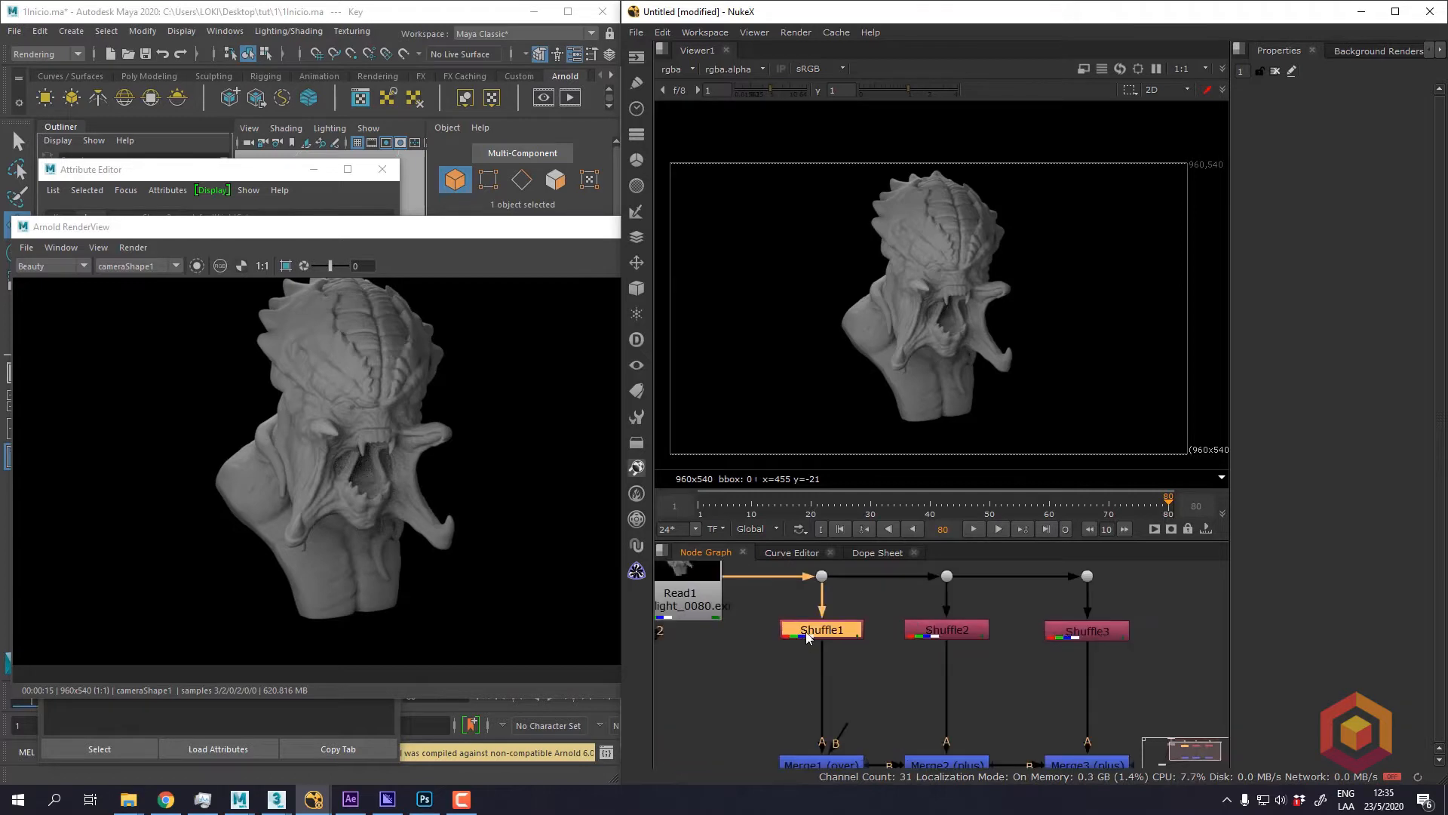
{"action": "left_click_drag", "start_coordinate": [811, 647], "coordinate": [789, 654]}
{"action": "left_click", "coordinate": [780, 658]}
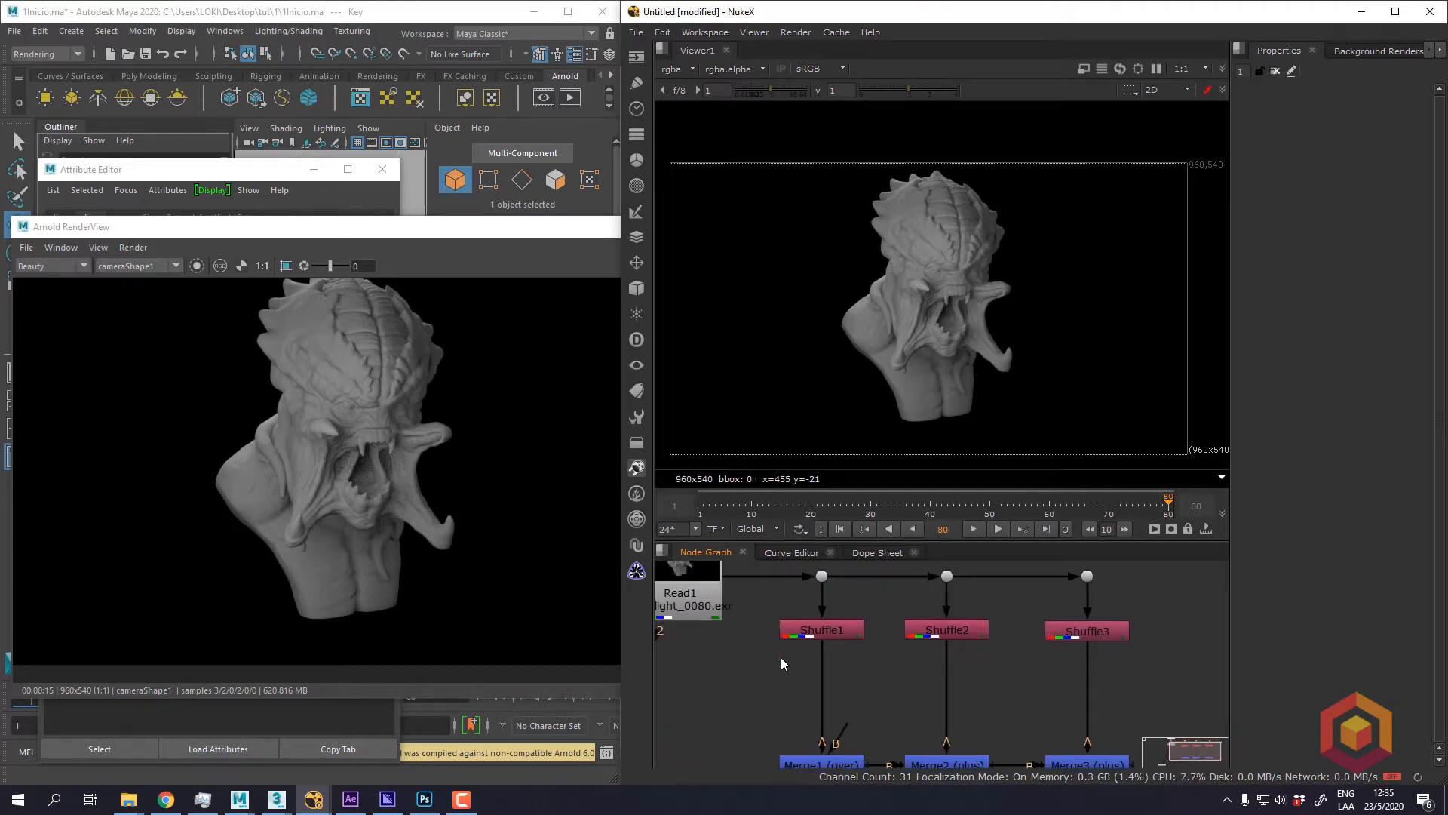
{"action": "middle_click_drag", "start_coordinate": [814, 652], "coordinate": [818, 682]}
{"action": "mouse_move", "coordinate": [893, 332]}
{"action": "middle_mouse_down"}
{"action": "mouse_move", "coordinate": [884, 394]}
{"action": "mouse_move", "coordinate": [869, 339]}
{"action": "middle_mouse_up"}
{"action": "scroll", "coordinate": [898, 294], "scroll_direction": "up", "scroll_amount": 2}
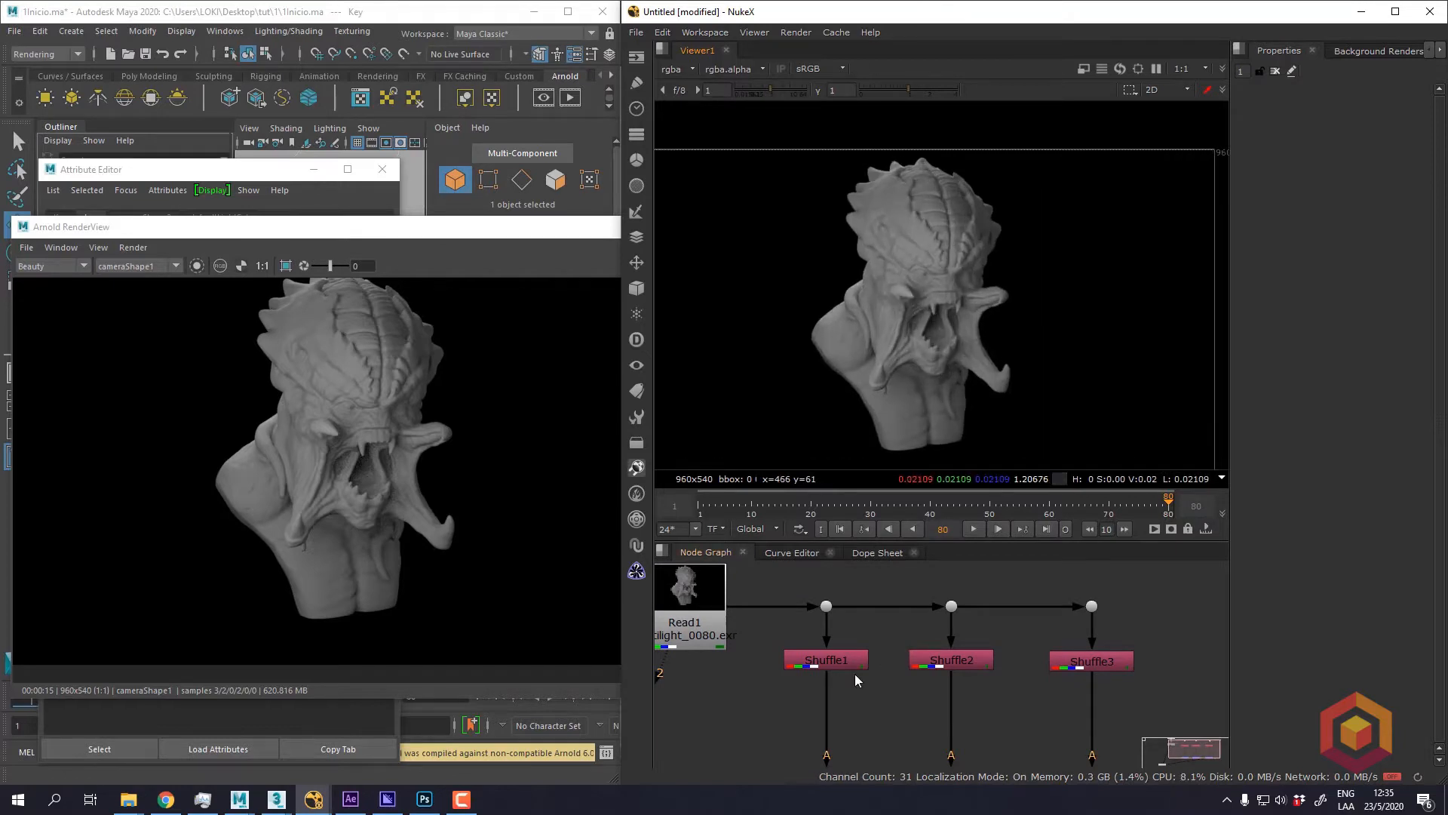
{"action": "middle_click_drag", "start_coordinate": [805, 657], "coordinate": [787, 642]}
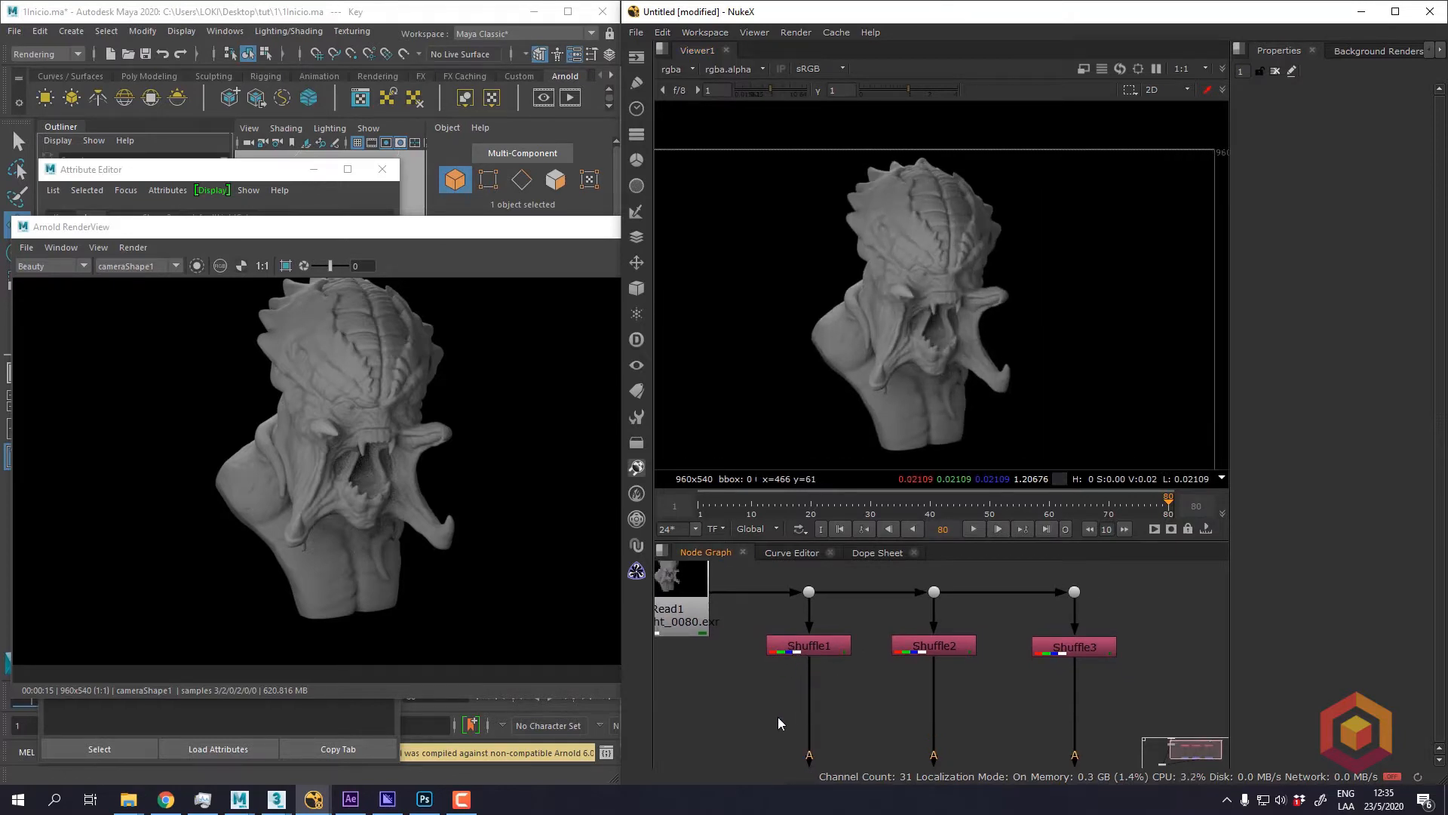
{"action": "key", "text": "Tab"}
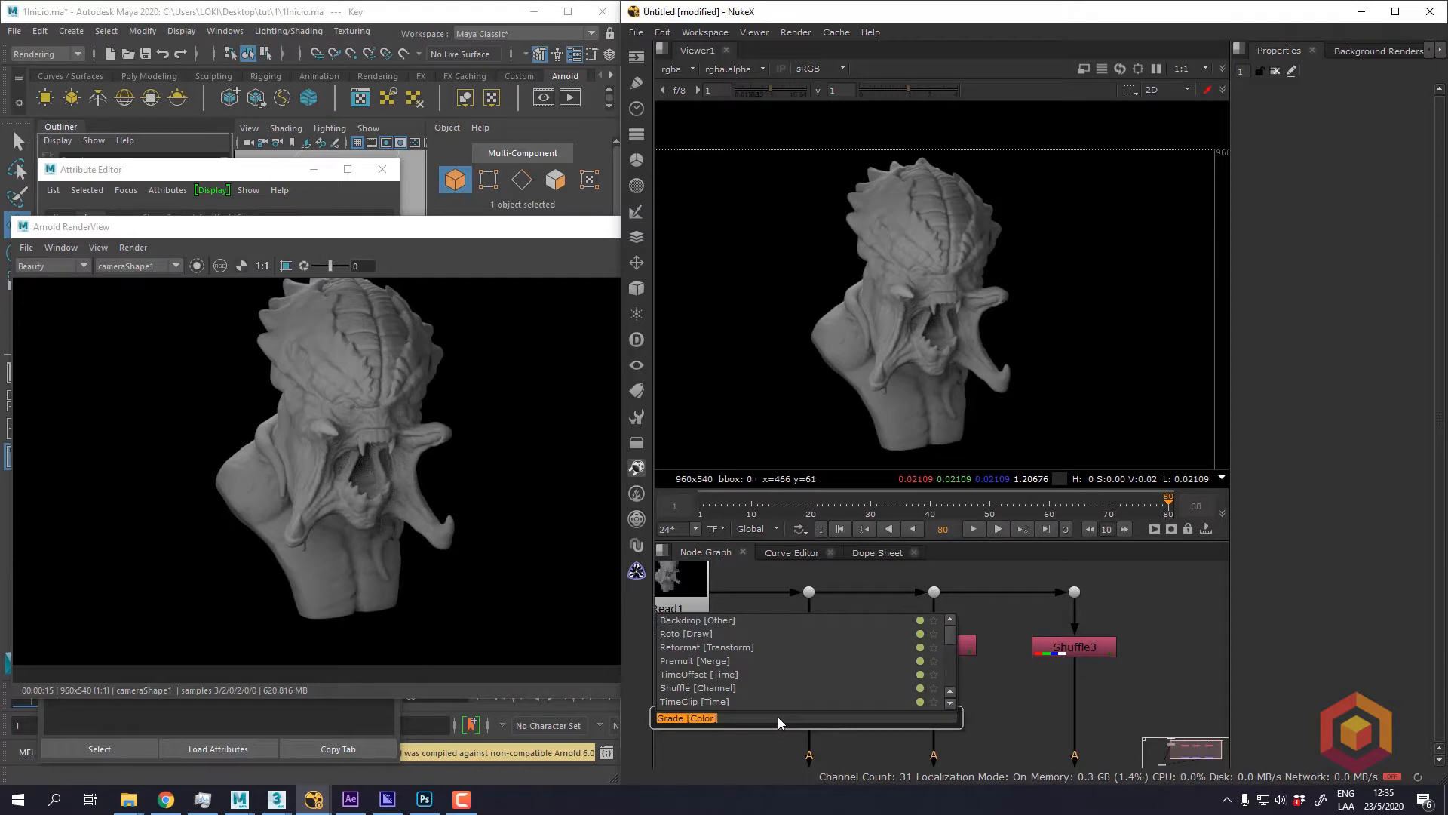
{"action": "type", "text": "ext"}
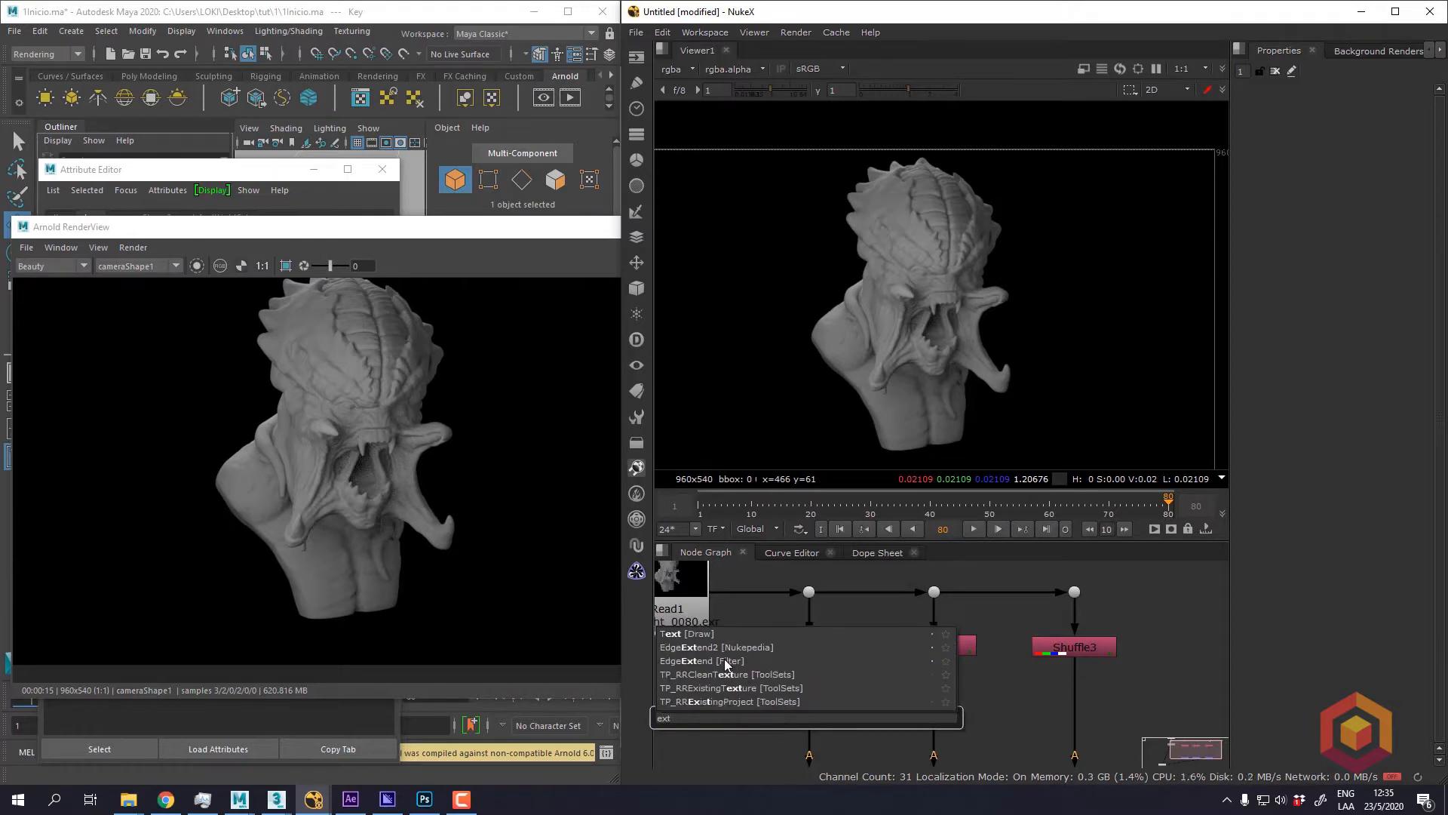
{"action": "key", "text": "BackSpace"}
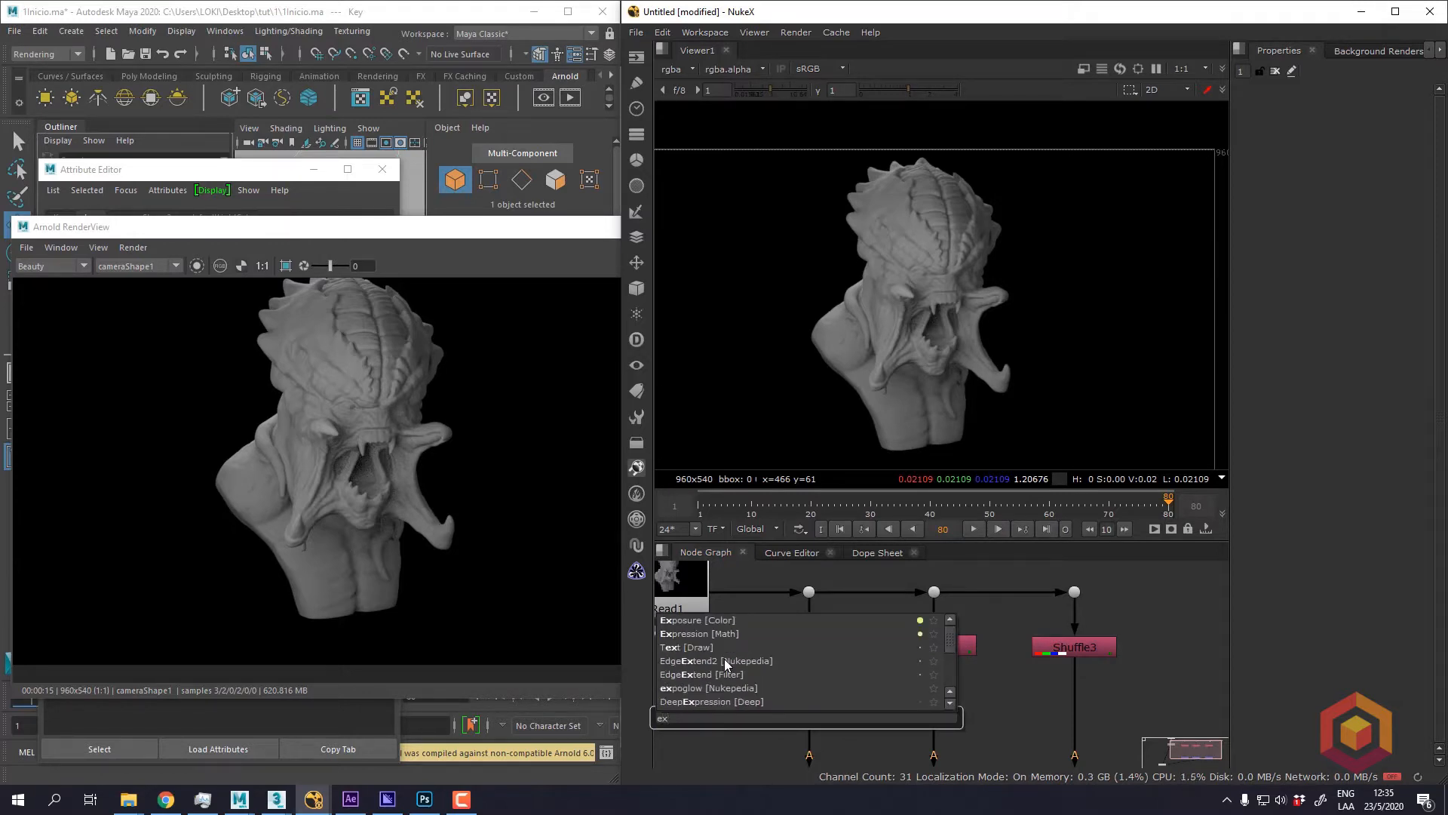
{"action": "key", "text": "Return"}
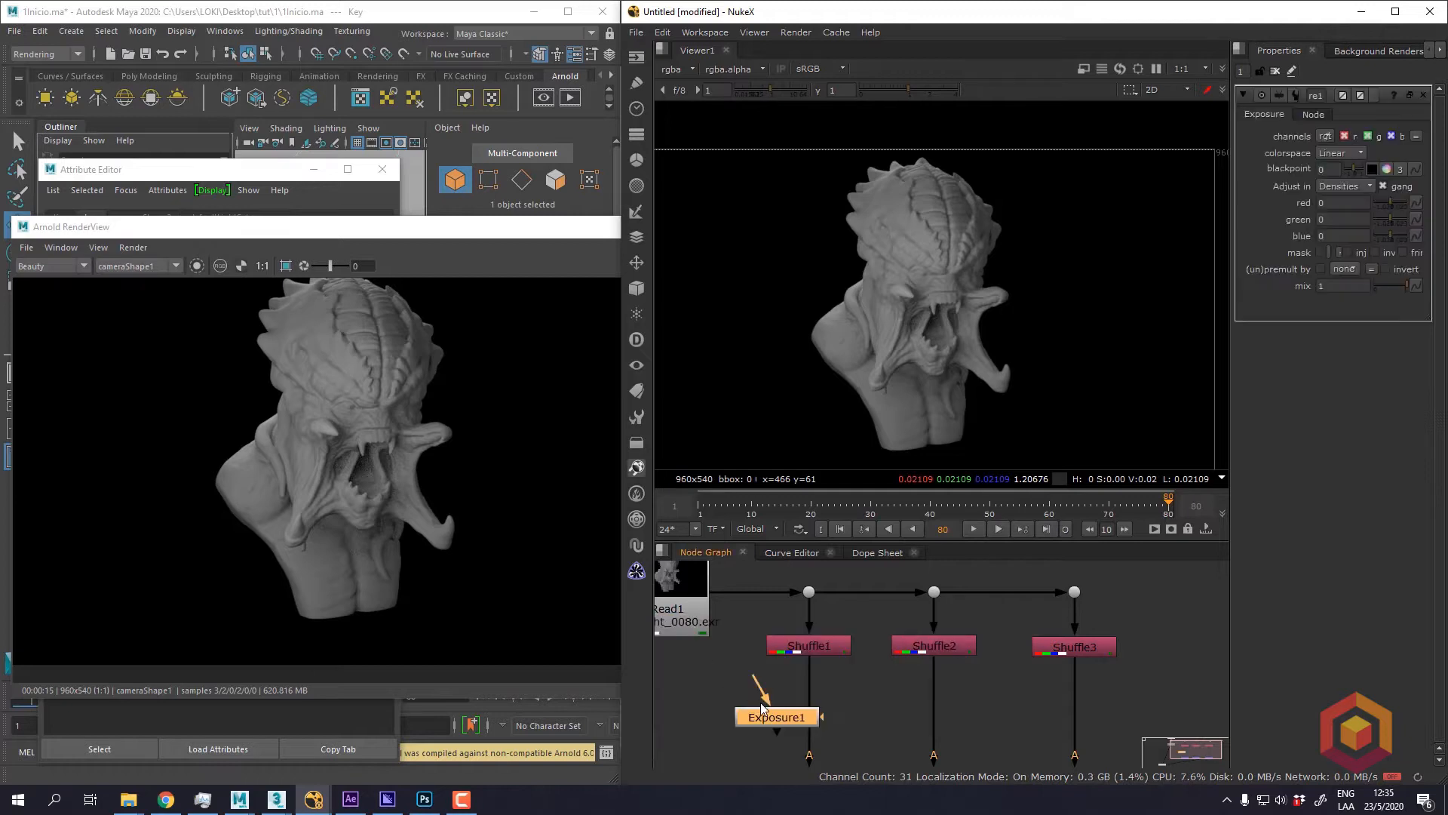
{"action": "left_click_drag", "start_coordinate": [761, 707], "coordinate": [816, 699]}
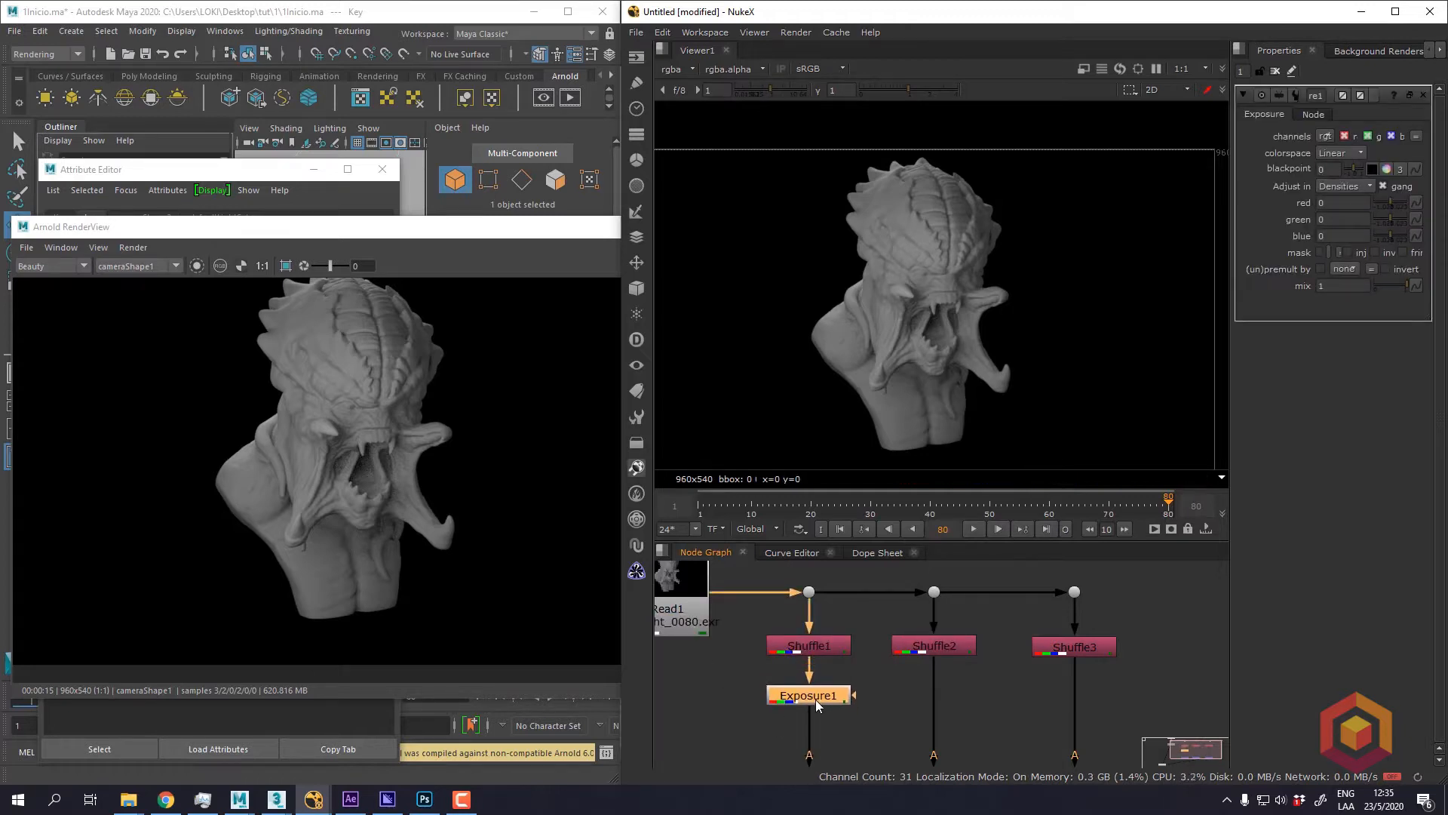
Widen the properties area and set the Exposure node to adjust in Stops
{"action": "middle_click_drag", "start_coordinate": [947, 374], "coordinate": [922, 371]}
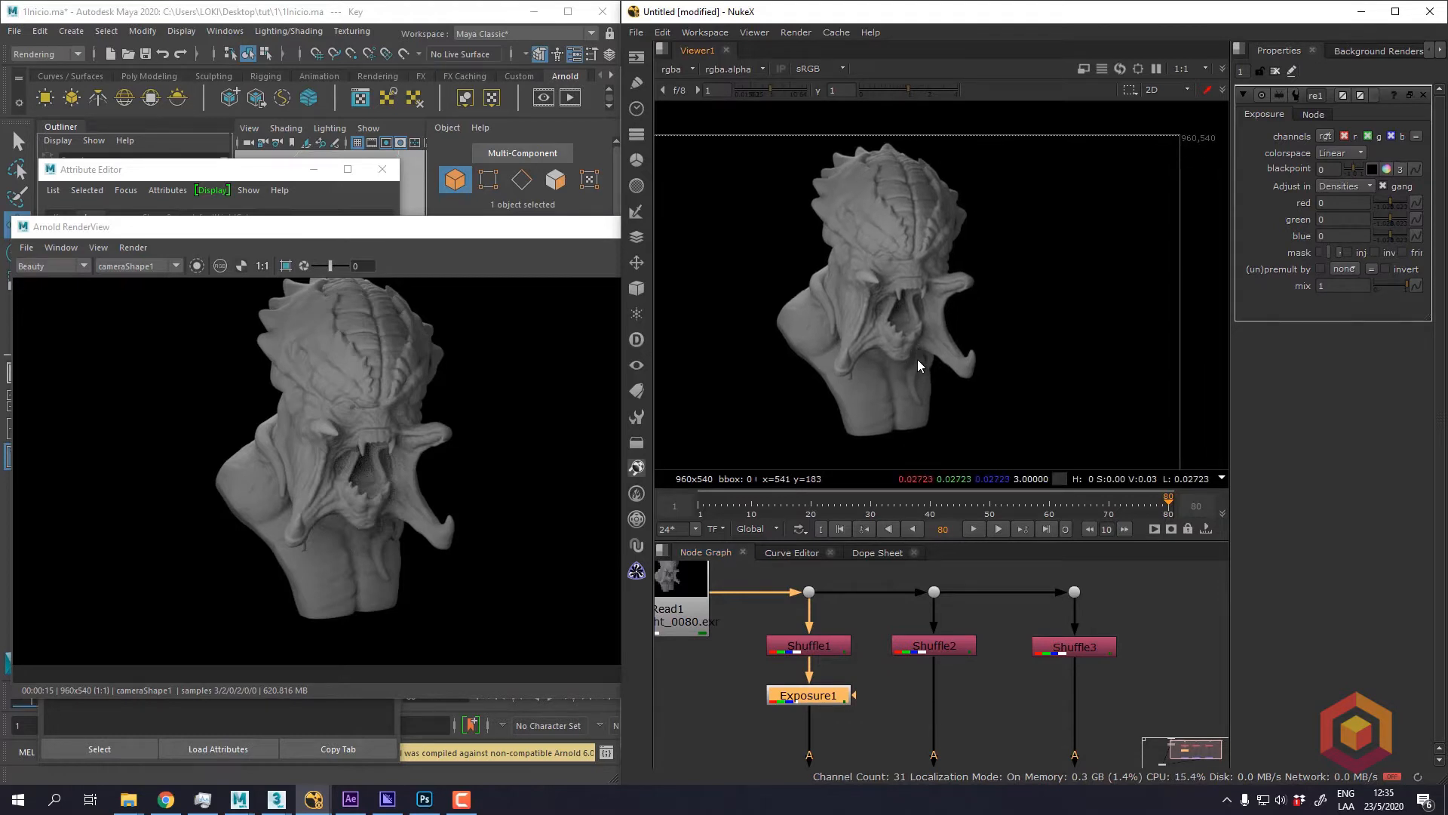
{"action": "scroll", "coordinate": [922, 368], "scroll_direction": "up", "scroll_amount": 2}
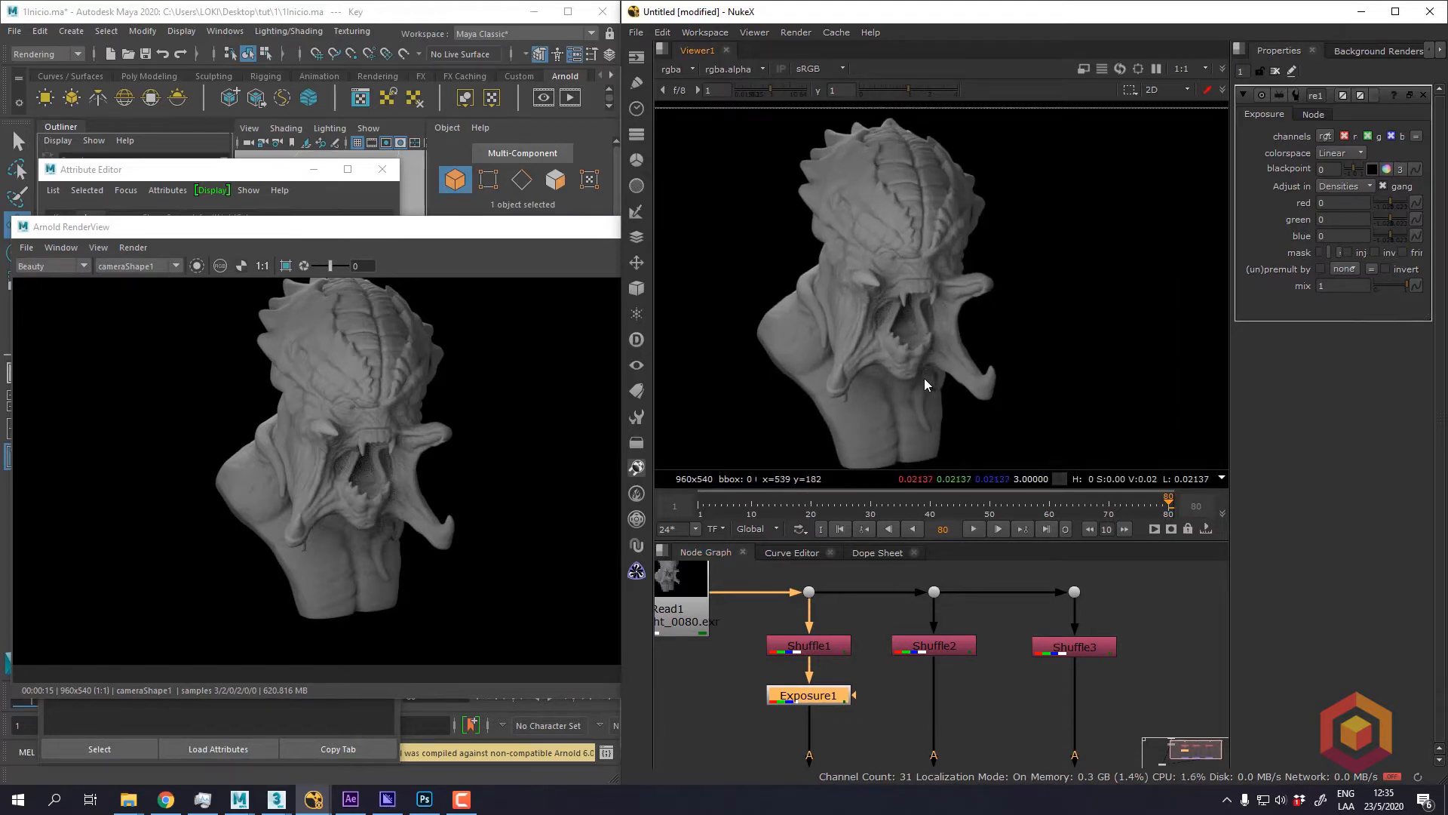
{"action": "middle_click_drag", "start_coordinate": [932, 390], "coordinate": [917, 388]}
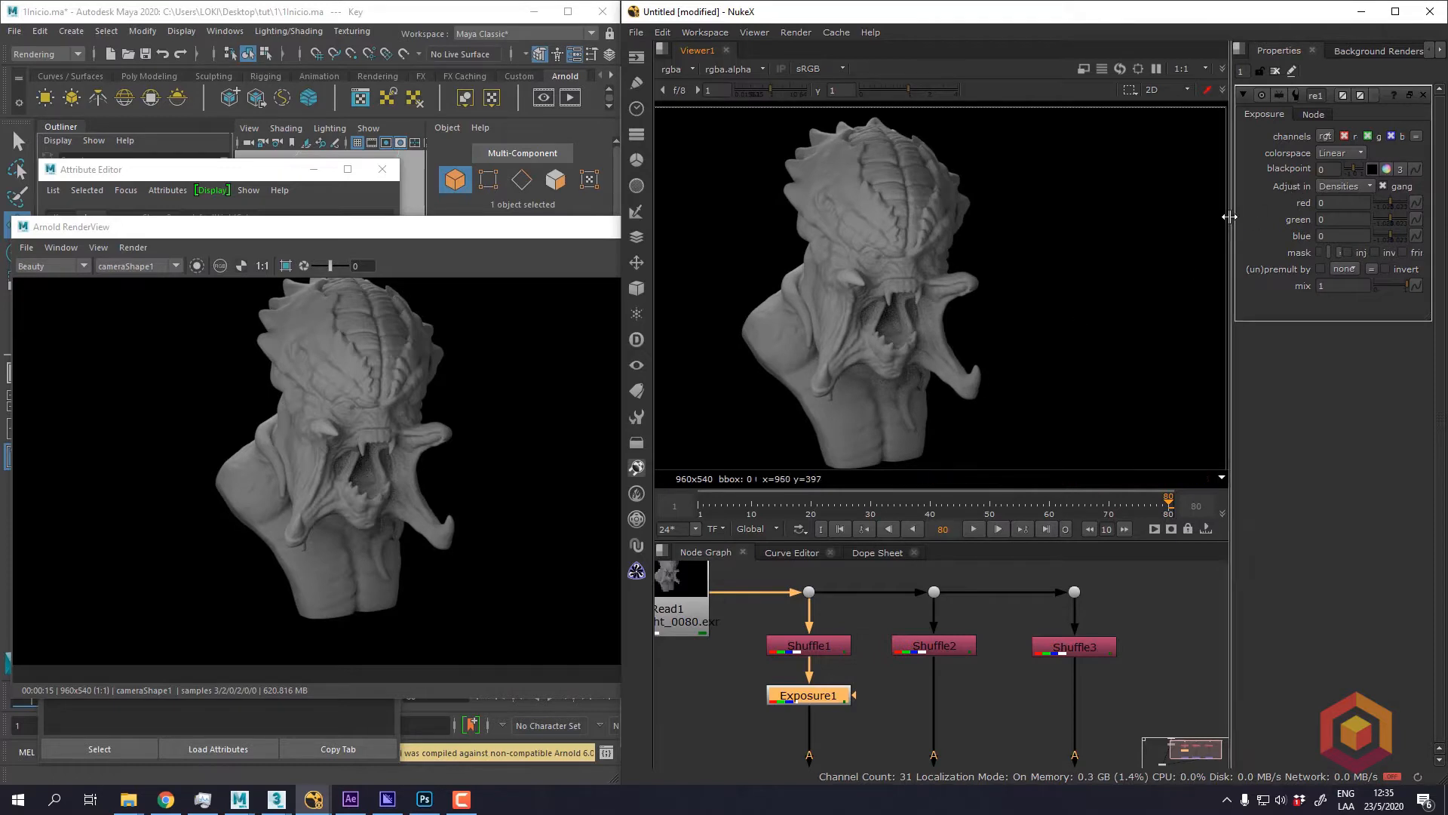
{"action": "left_click_drag", "start_coordinate": [1229, 217], "coordinate": [1057, 216]}
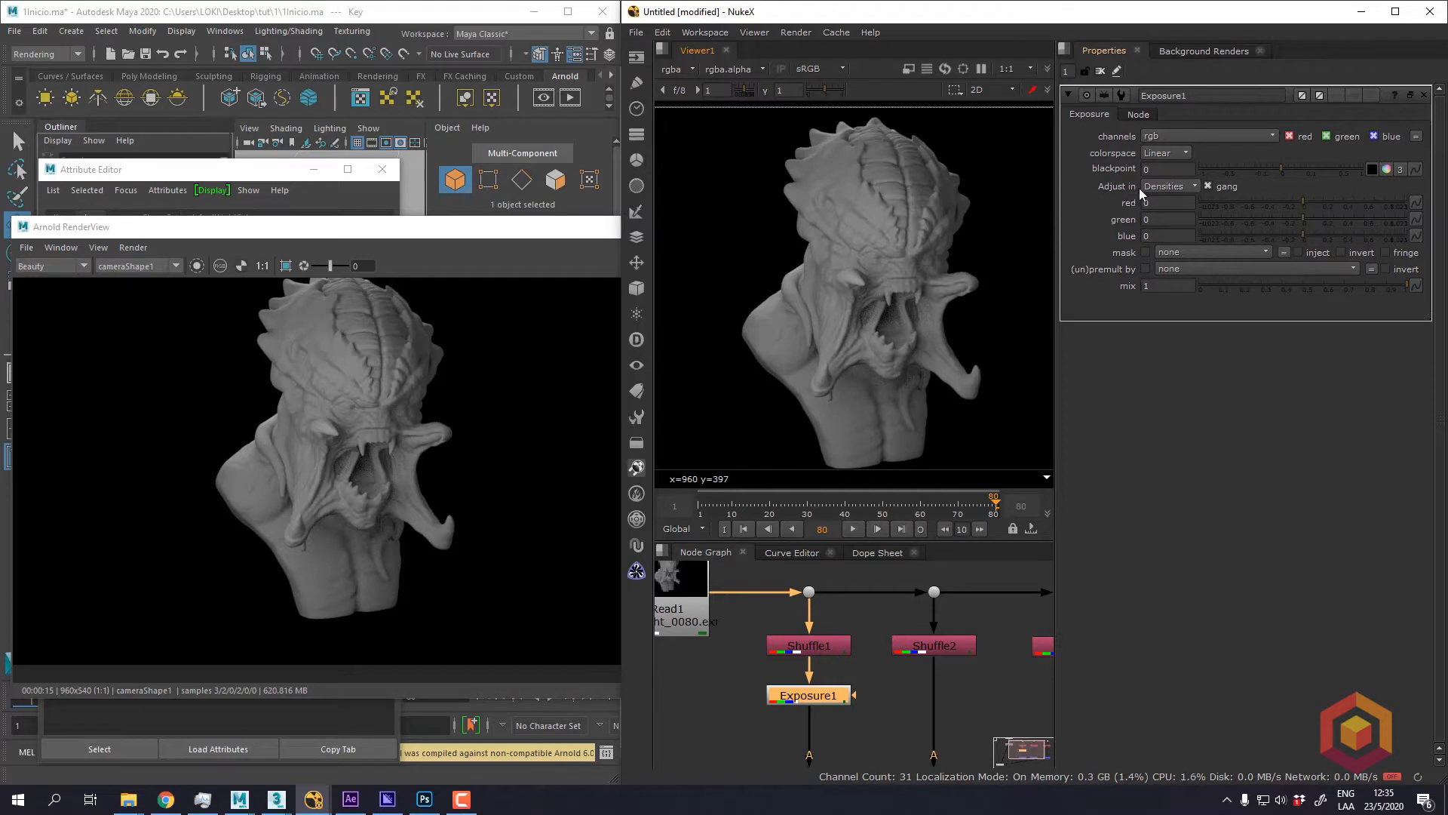
{"action": "left_click", "coordinate": [1168, 187]}
{"action": "left_click", "coordinate": [1173, 160]}
Raise the Exposure node's ganged red, green and blue values to 1.2 stops
{"action": "scroll", "coordinate": [944, 352], "scroll_direction": "down", "scroll_amount": 4}
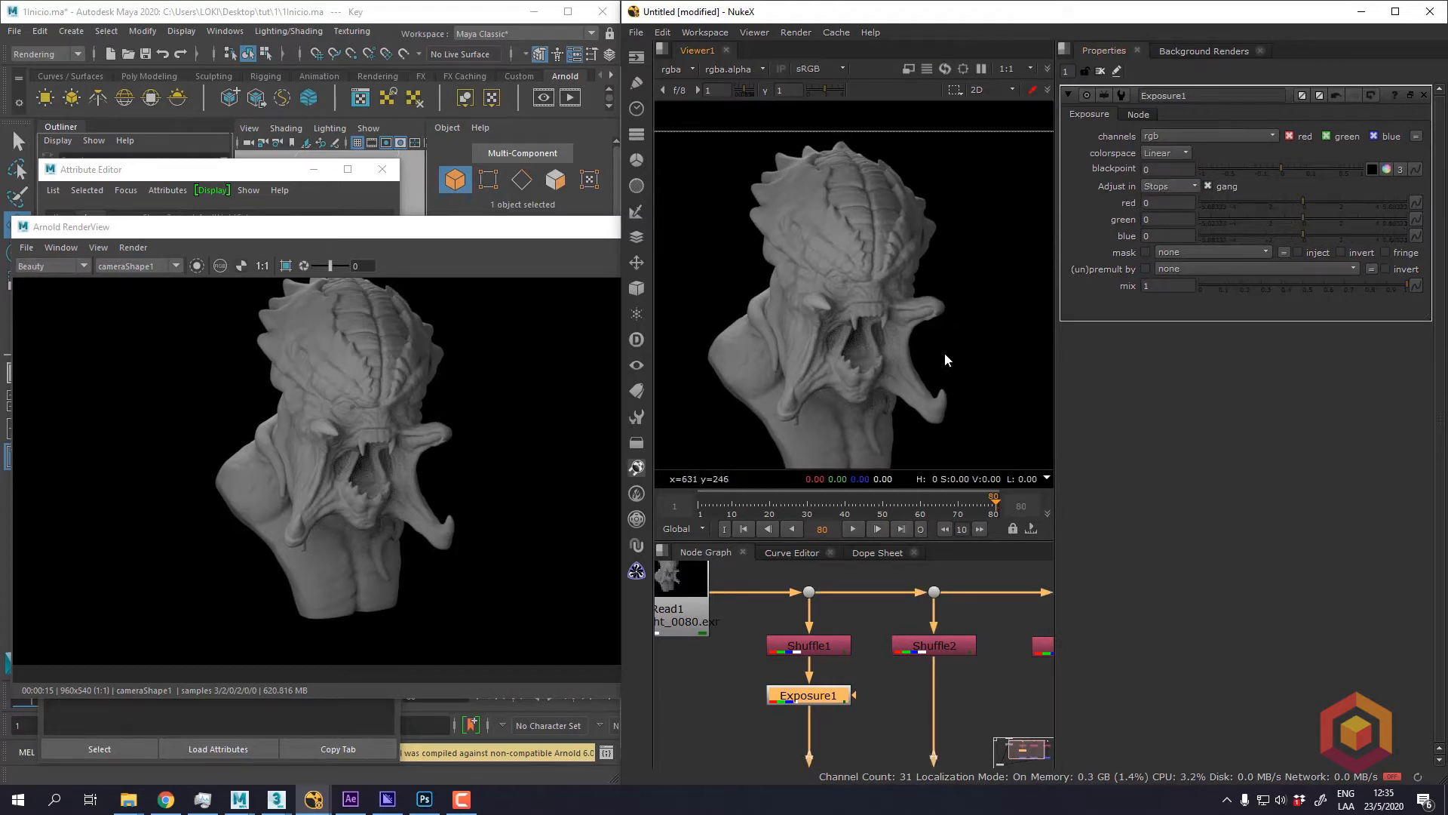
{"action": "scroll", "coordinate": [916, 293], "scroll_direction": "up", "scroll_amount": 1}
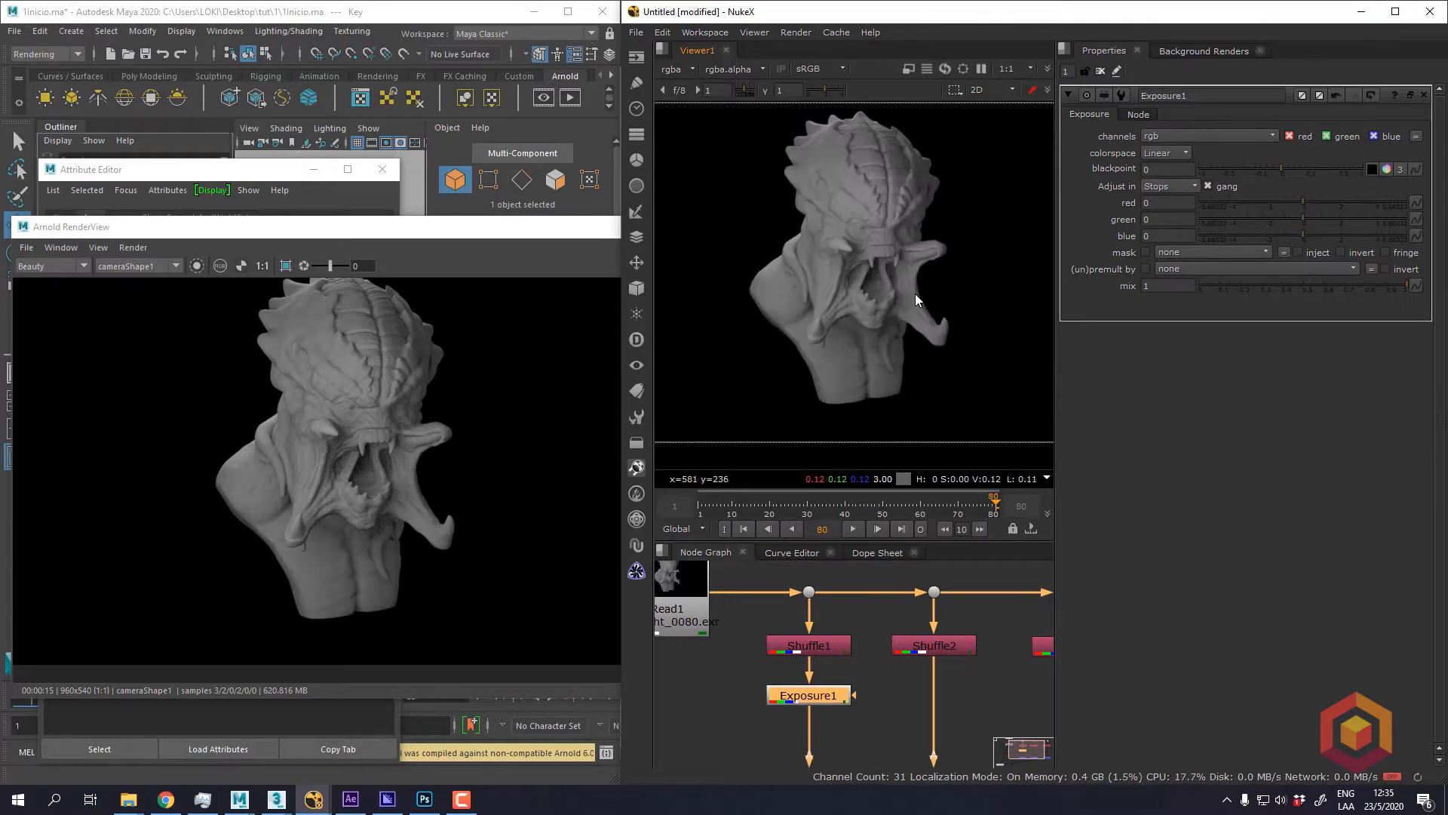
{"action": "scroll", "coordinate": [916, 293], "scroll_direction": "up", "scroll_amount": 2}
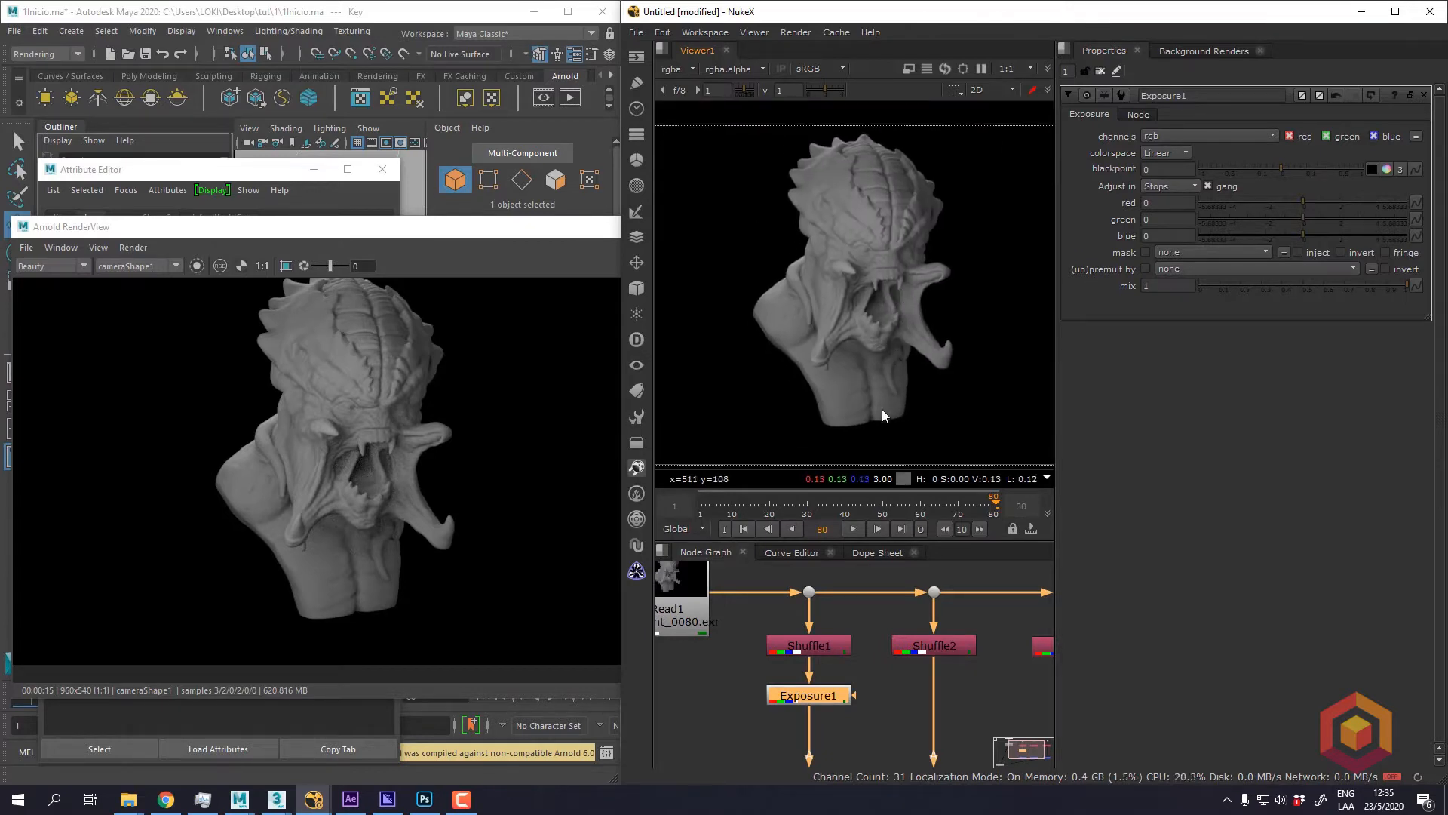
{"action": "scroll", "coordinate": [908, 293], "scroll_direction": "up", "scroll_amount": 1}
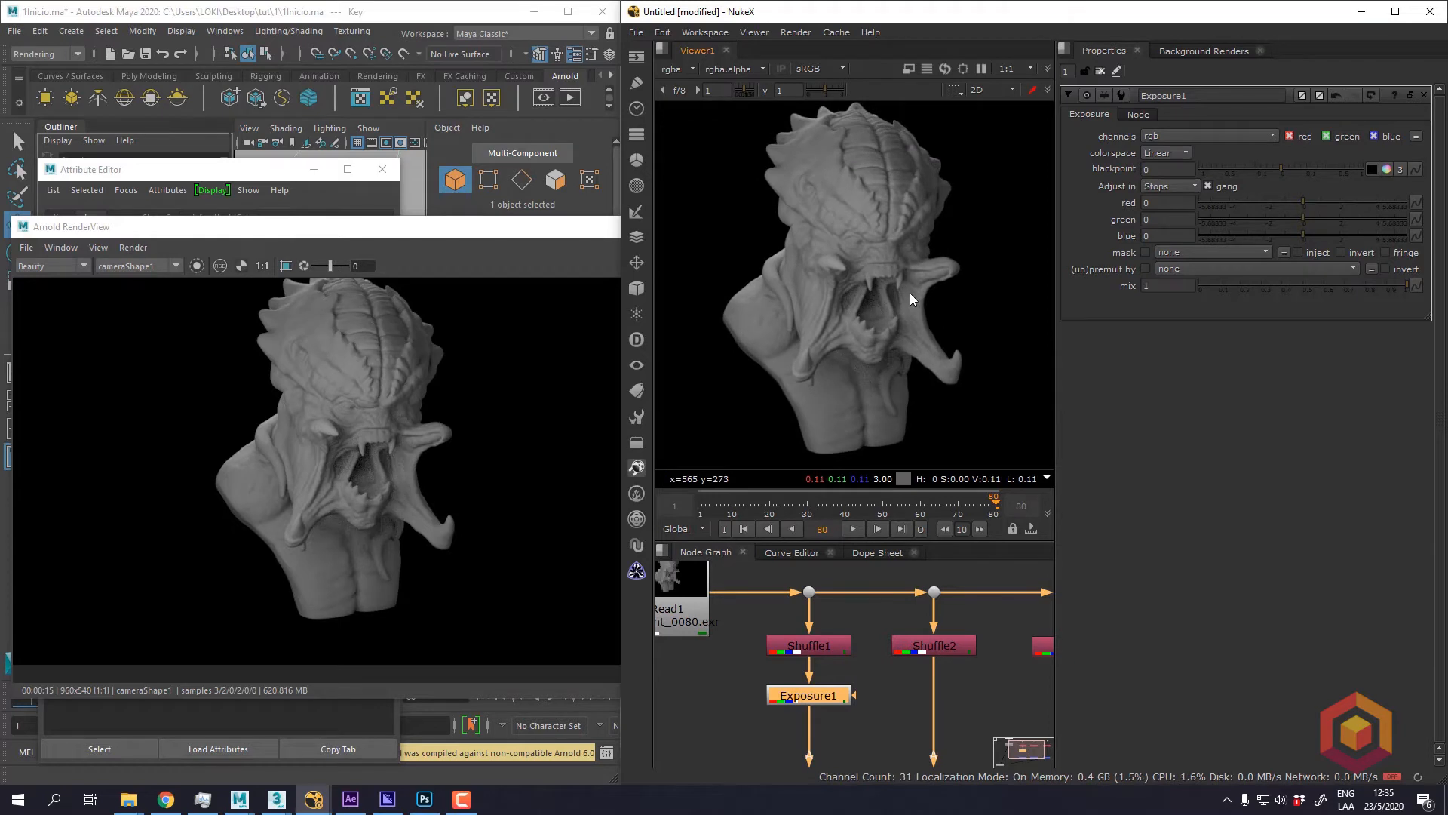
{"action": "middle_click_drag", "start_coordinate": [870, 335], "coordinate": [877, 339]}
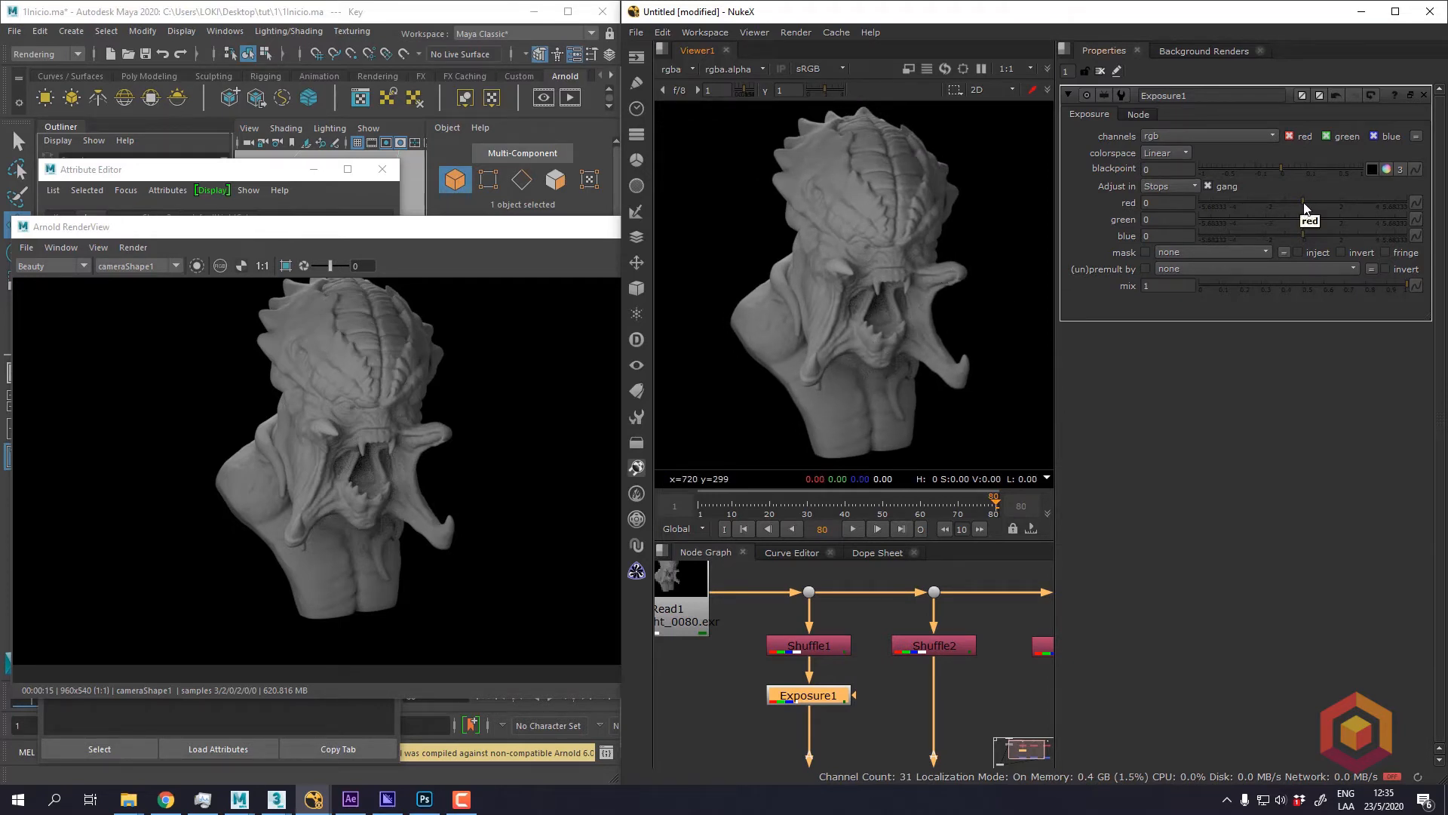
{"action": "left_click_drag", "start_coordinate": [1304, 202], "coordinate": [1323, 202]}
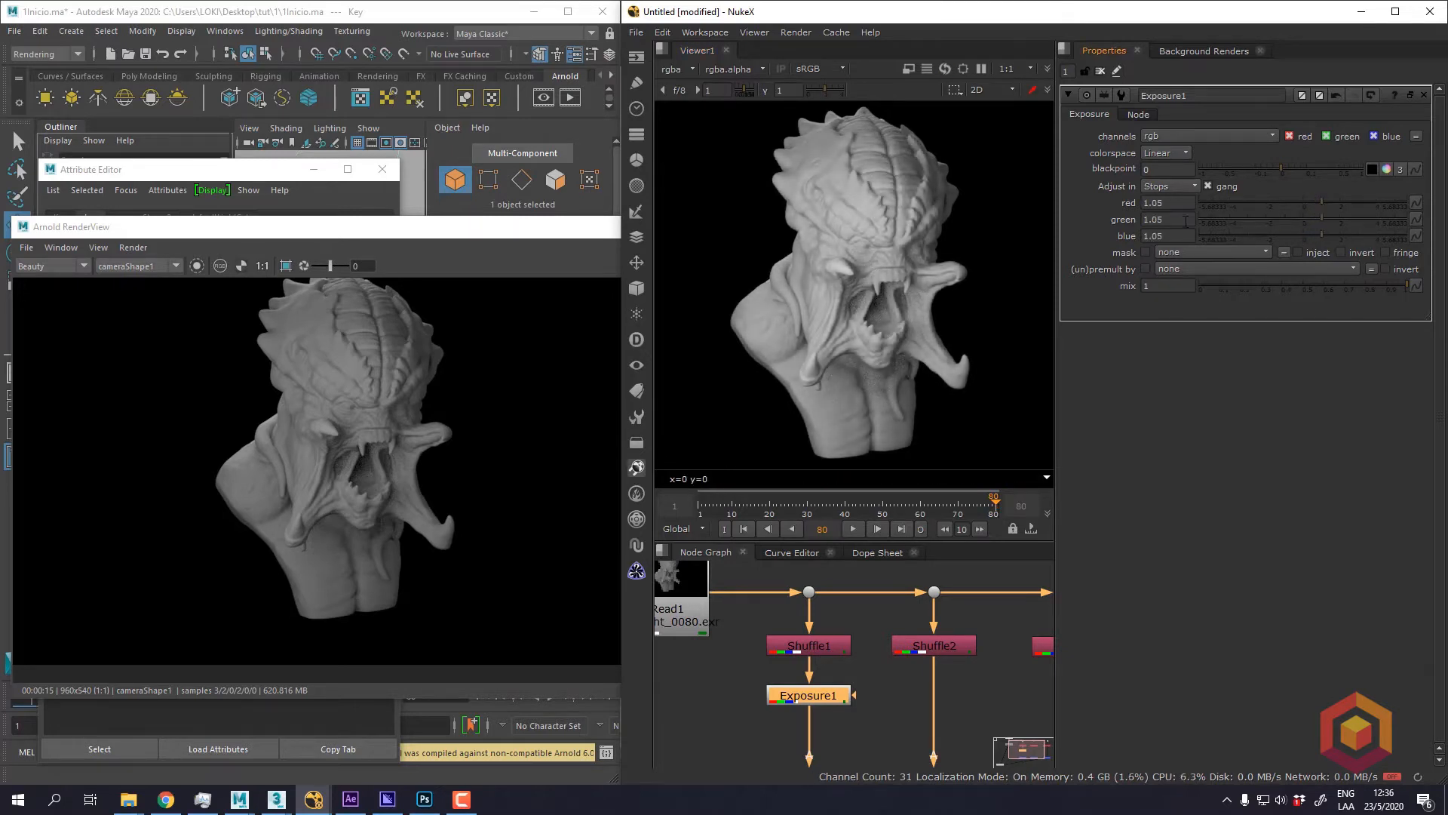
{"action": "mouse_move", "coordinate": [1170, 203]}
{"action": "left_mouse_down"}
{"action": "mouse_move", "coordinate": [1140, 203]}
{"action": "mouse_move", "coordinate": [1178, 205]}
{"action": "left_mouse_up"}
{"action": "left_click", "coordinate": [1154, 203]}
{"action": "key", "text": "Return"}
{"action": "mouse_move", "coordinate": [922, 270]}
{"action": "middle_mouse_down"}
{"action": "mouse_move", "coordinate": [935, 267]}
{"action": "mouse_move", "coordinate": [916, 260]}
{"action": "middle_mouse_up"}
{"action": "scroll", "coordinate": [916, 263], "scroll_direction": "down", "scroll_amount": 2}
{"action": "scroll", "coordinate": [913, 262], "scroll_direction": "up", "scroll_amount": 4}
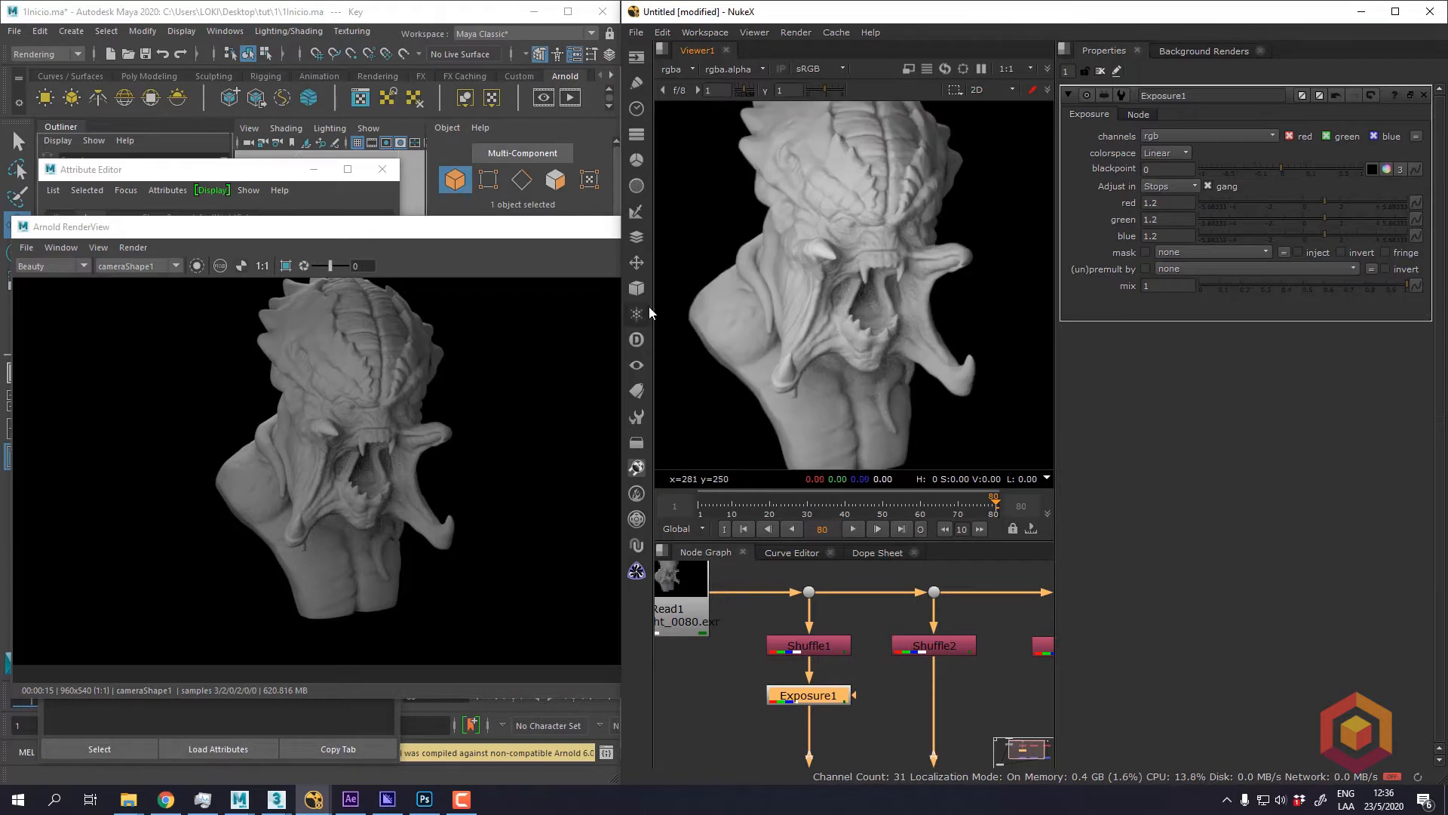
{"action": "scroll", "coordinate": [830, 306], "scroll_direction": "down", "scroll_amount": 1}
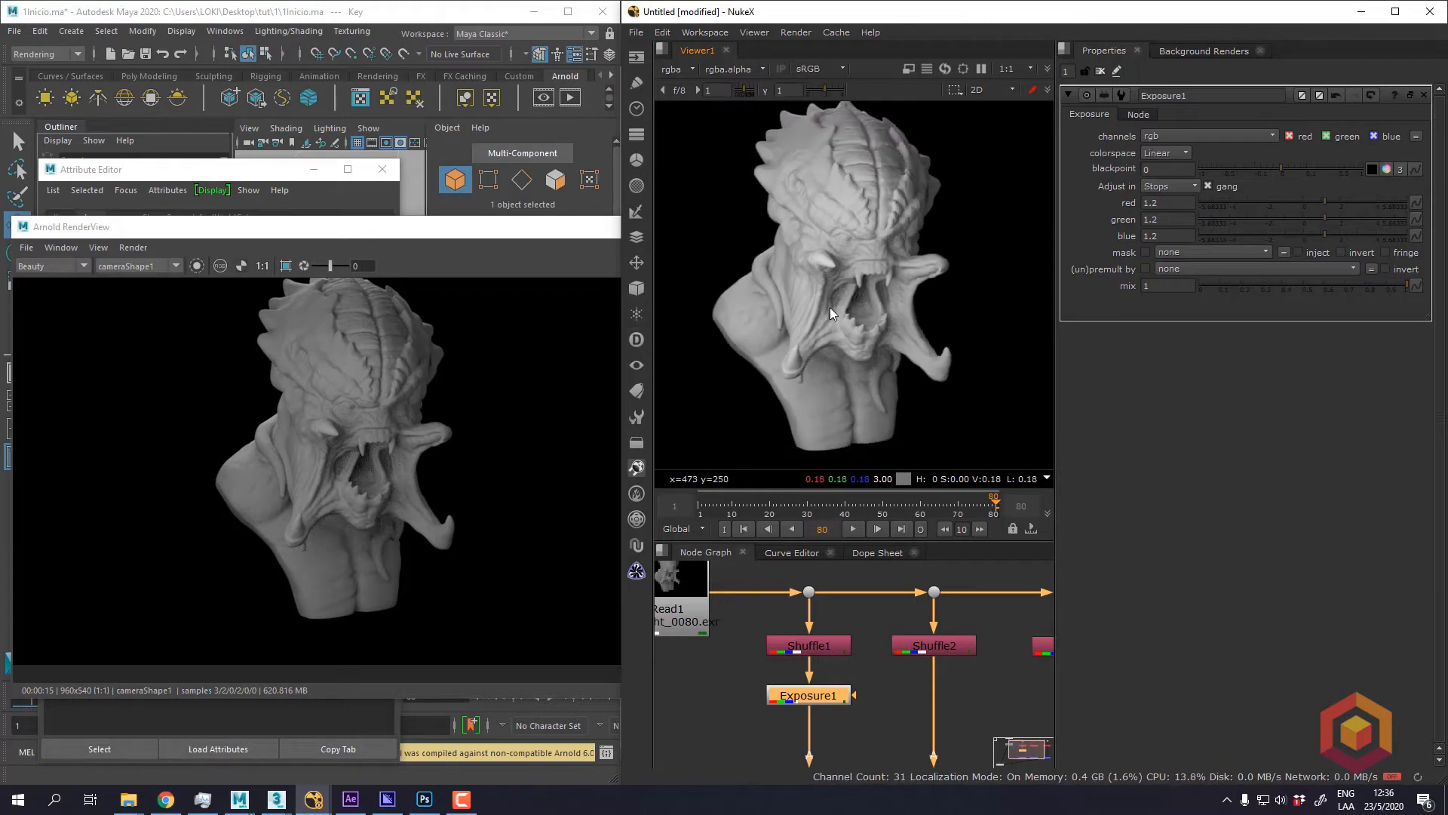
{"action": "left_click", "coordinate": [1169, 206]}
{"action": "middle_click_drag", "start_coordinate": [873, 252], "coordinate": [869, 270]}
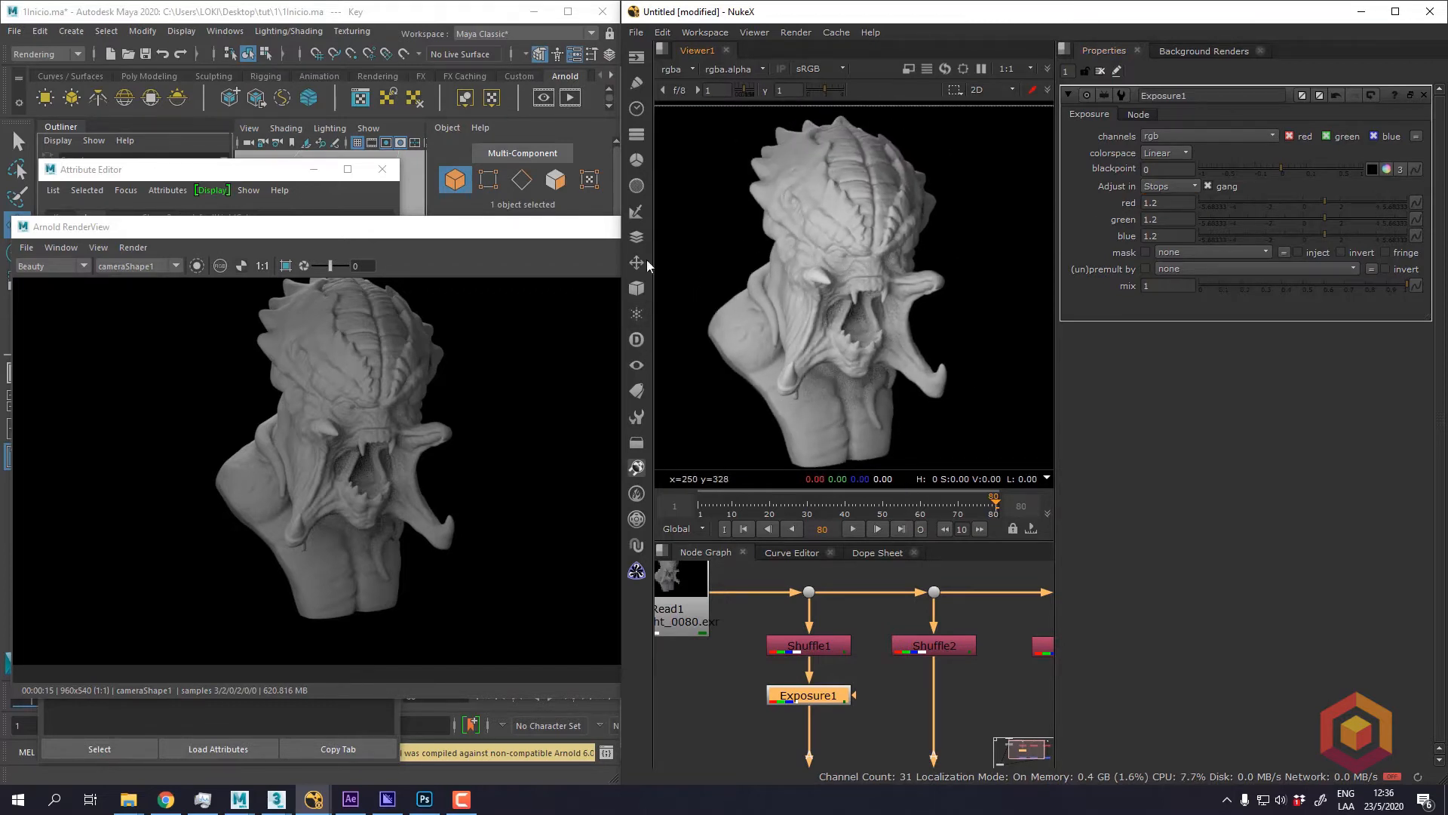
Switch to Maya, set the Key area light's exposure to 2.2, and place the Arnold render beside the Nuke viewer for comparison
{"action": "left_click_drag", "start_coordinate": [490, 236], "coordinate": [374, 403]}
{"action": "left_click_drag", "start_coordinate": [267, 181], "coordinate": [381, 143]}
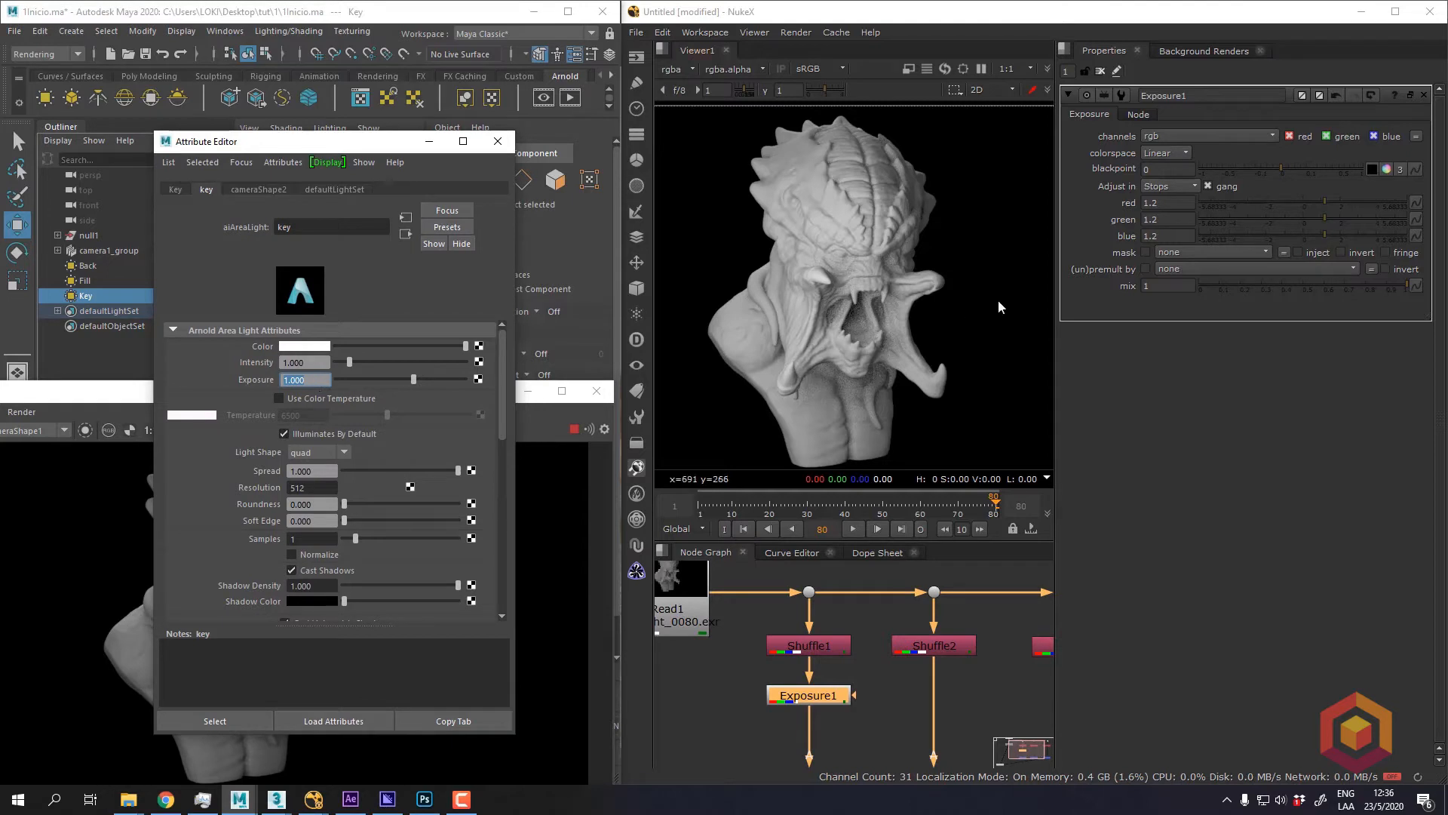
{"action": "left_click", "coordinate": [1177, 221]}
{"action": "left_click_drag", "start_coordinate": [325, 376], "coordinate": [285, 381]}
{"action": "left_click_drag", "start_coordinate": [136, 398], "coordinate": [205, 432]}
{"action": "left_click", "coordinate": [312, 380]}
{"action": "left_click_drag", "start_coordinate": [312, 381], "coordinate": [205, 379]}
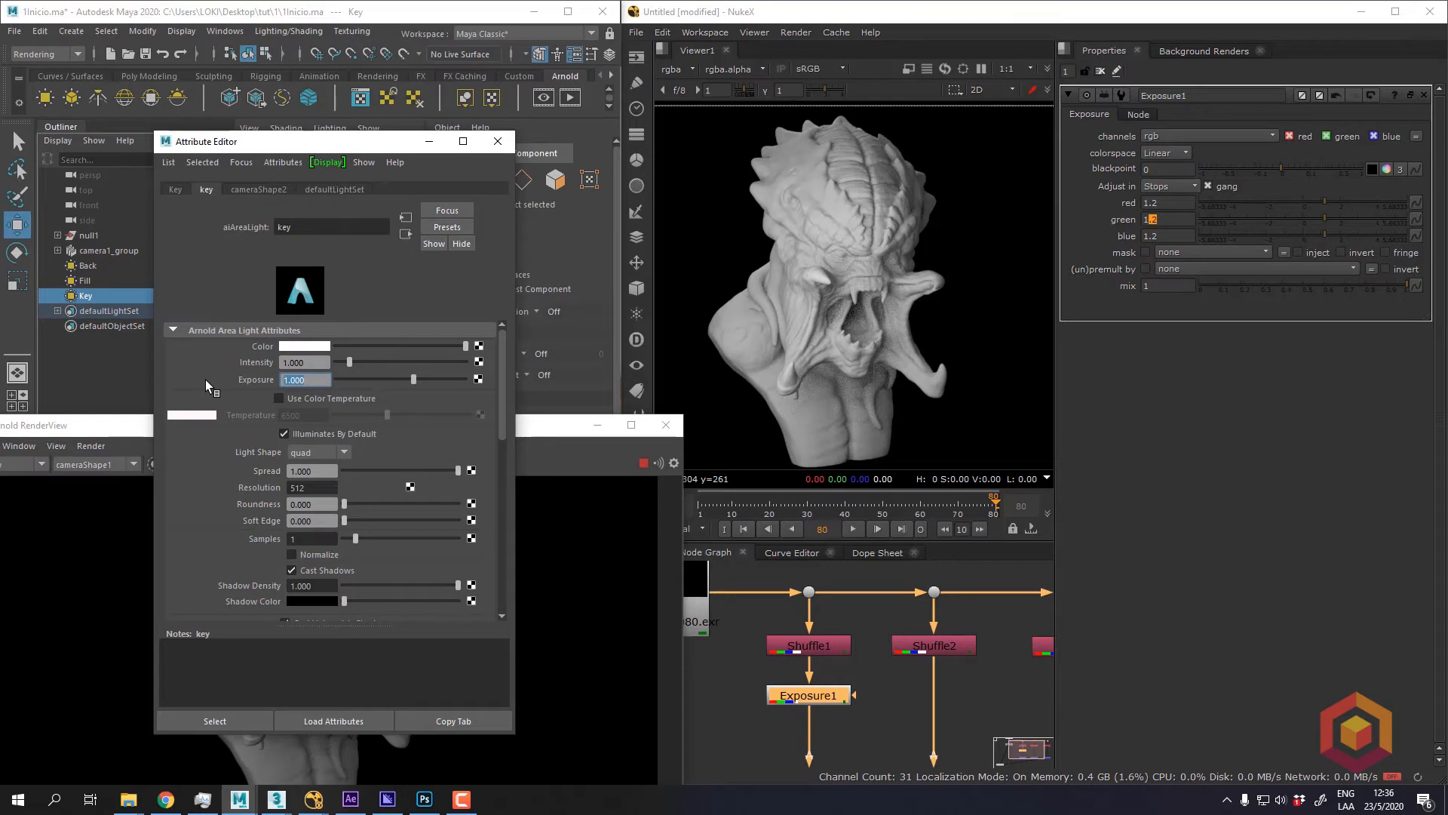
{"action": "type", "text": "2.2"}
{"action": "key", "text": "Return"}
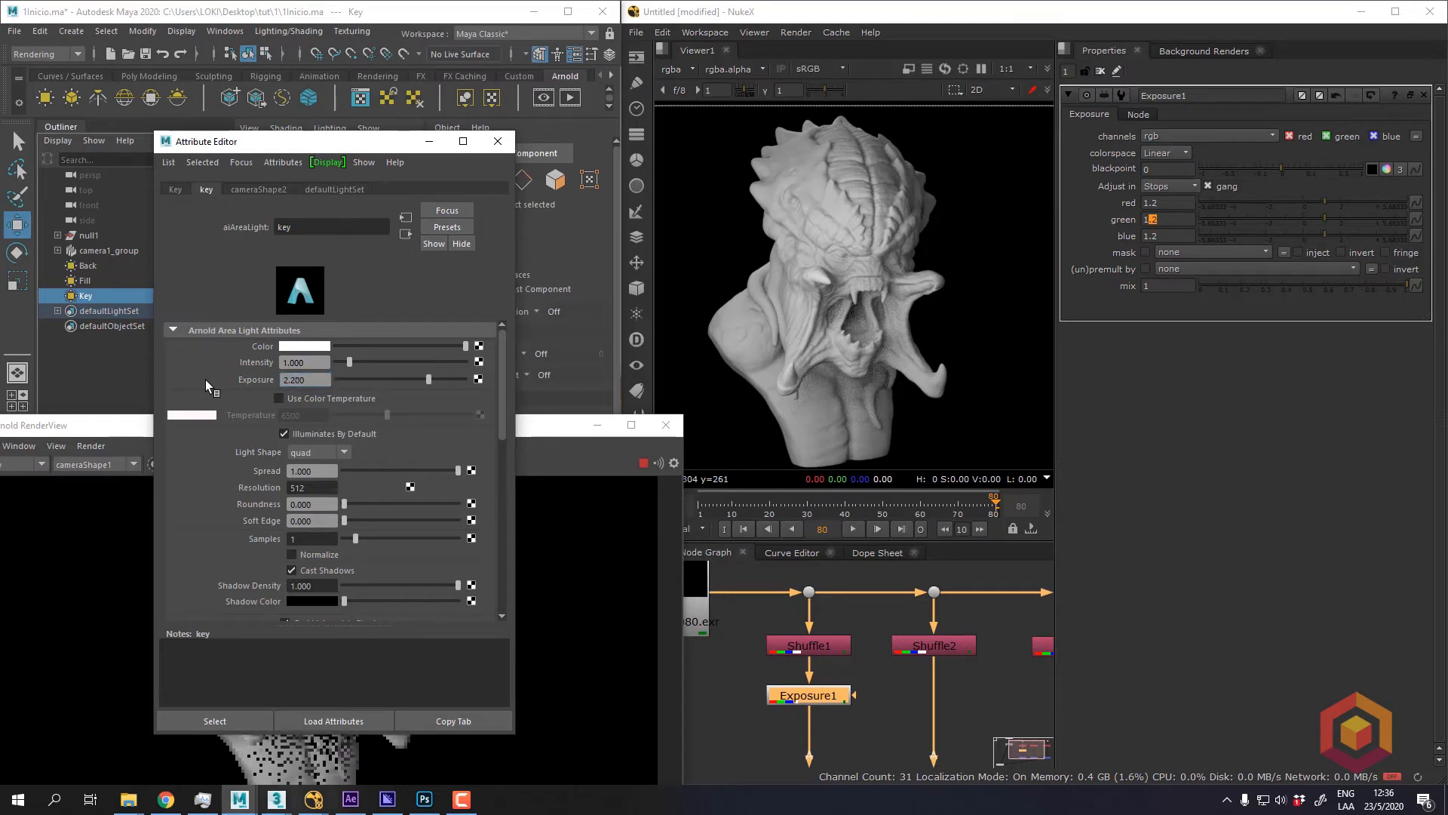
{"action": "left_click_drag", "start_coordinate": [537, 430], "coordinate": [510, 319]}
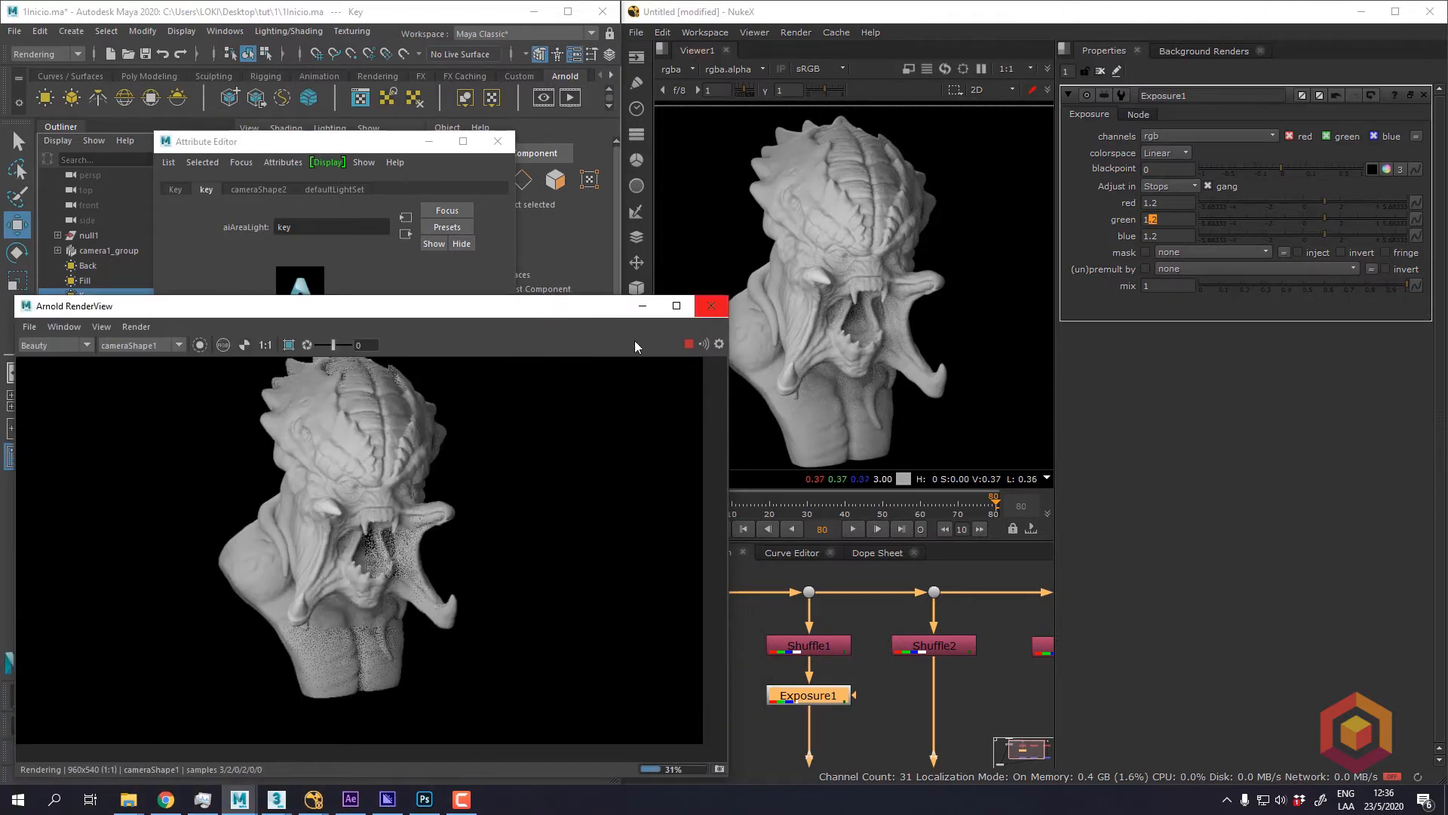
{"action": "left_click_drag", "start_coordinate": [581, 314], "coordinate": [562, 314]}
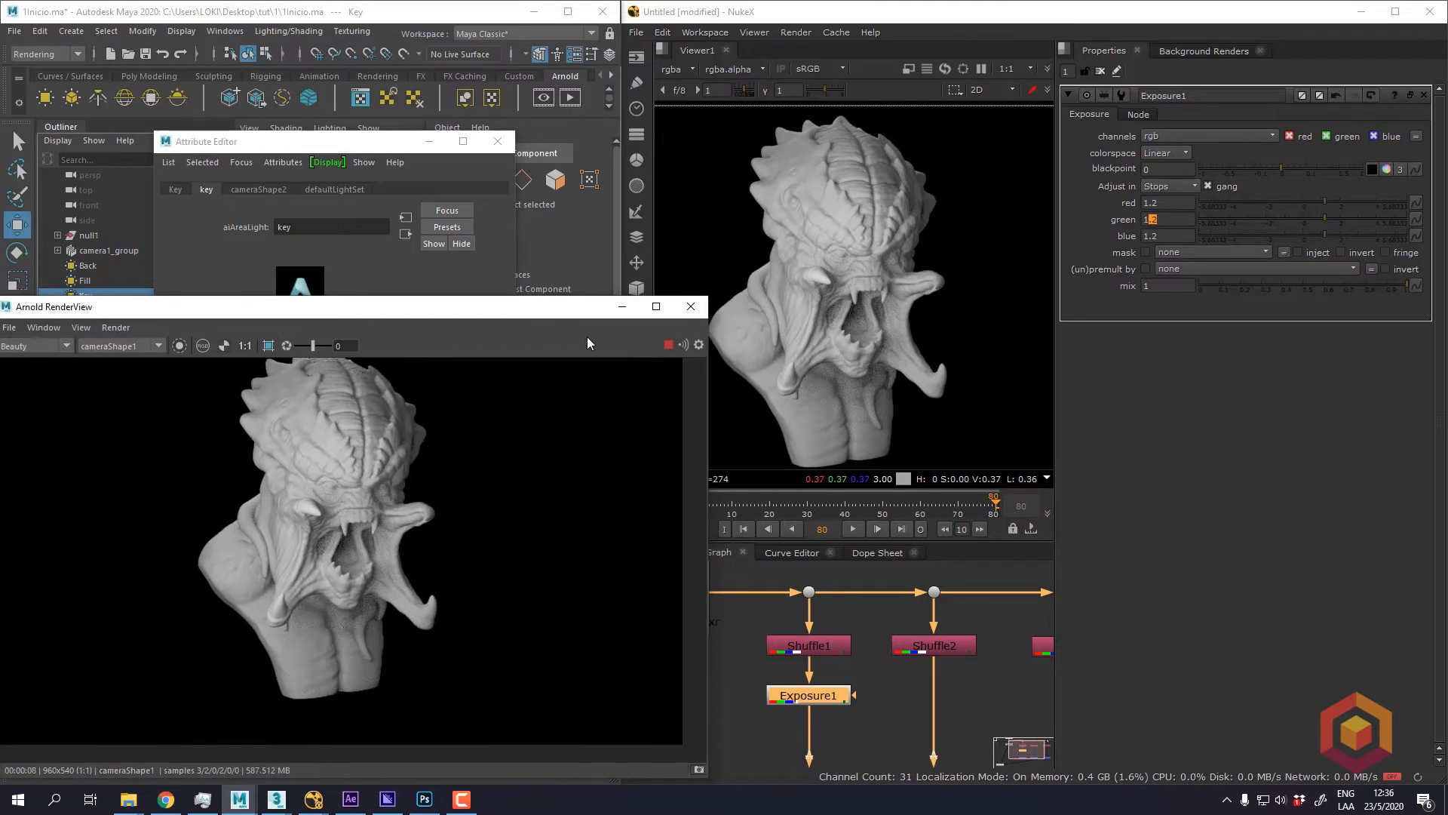
Switch to Nuke and lower the Exposure1 node's ganged red, green and blue values to -0.6 stops
{"action": "left_click", "coordinate": [845, 677]}
{"action": "left_click", "coordinate": [839, 695]}
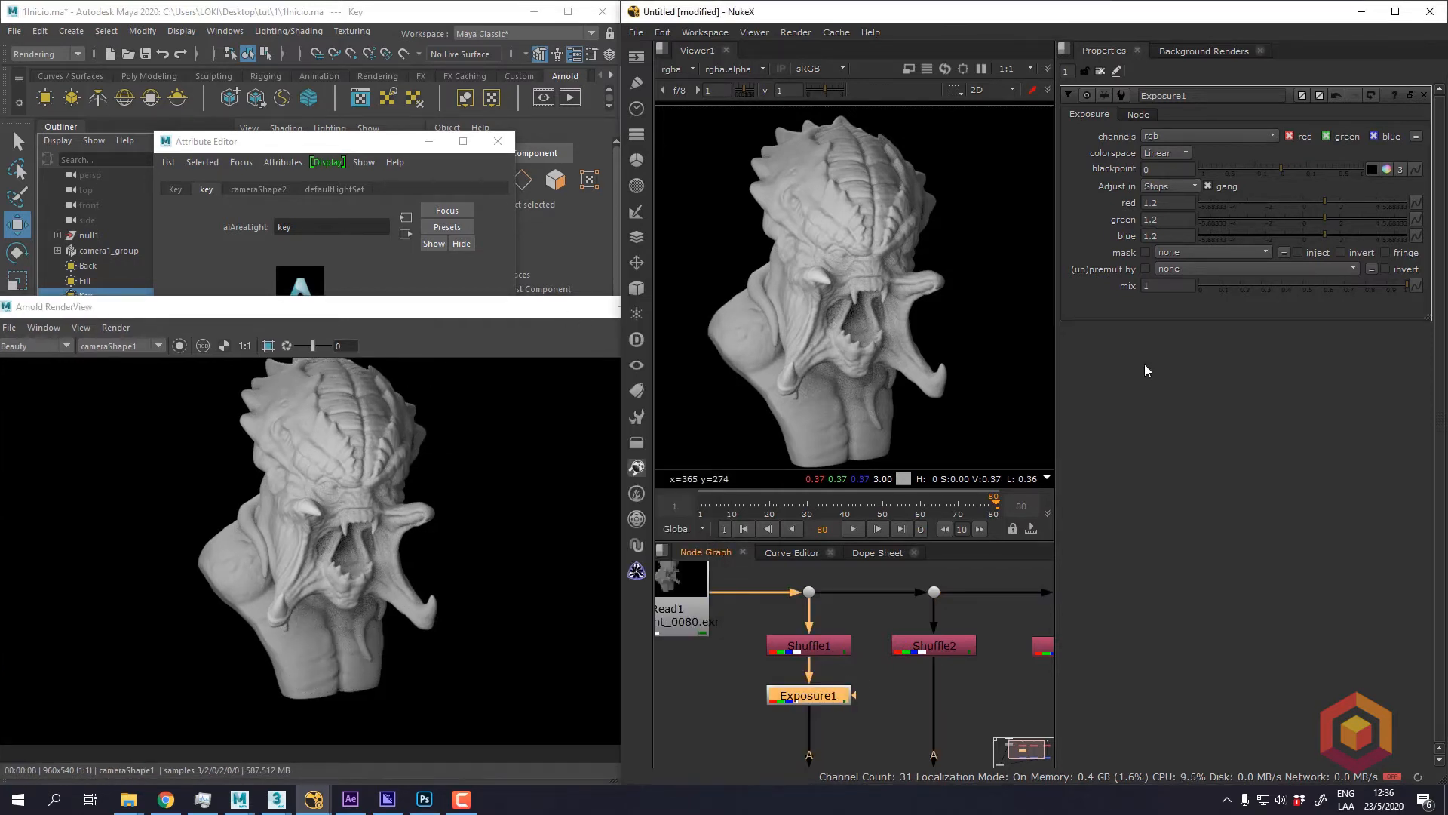
{"action": "left_click", "coordinate": [1299, 202]}
{"action": "left_click_drag", "start_coordinate": [1296, 202], "coordinate": [1291, 203]}
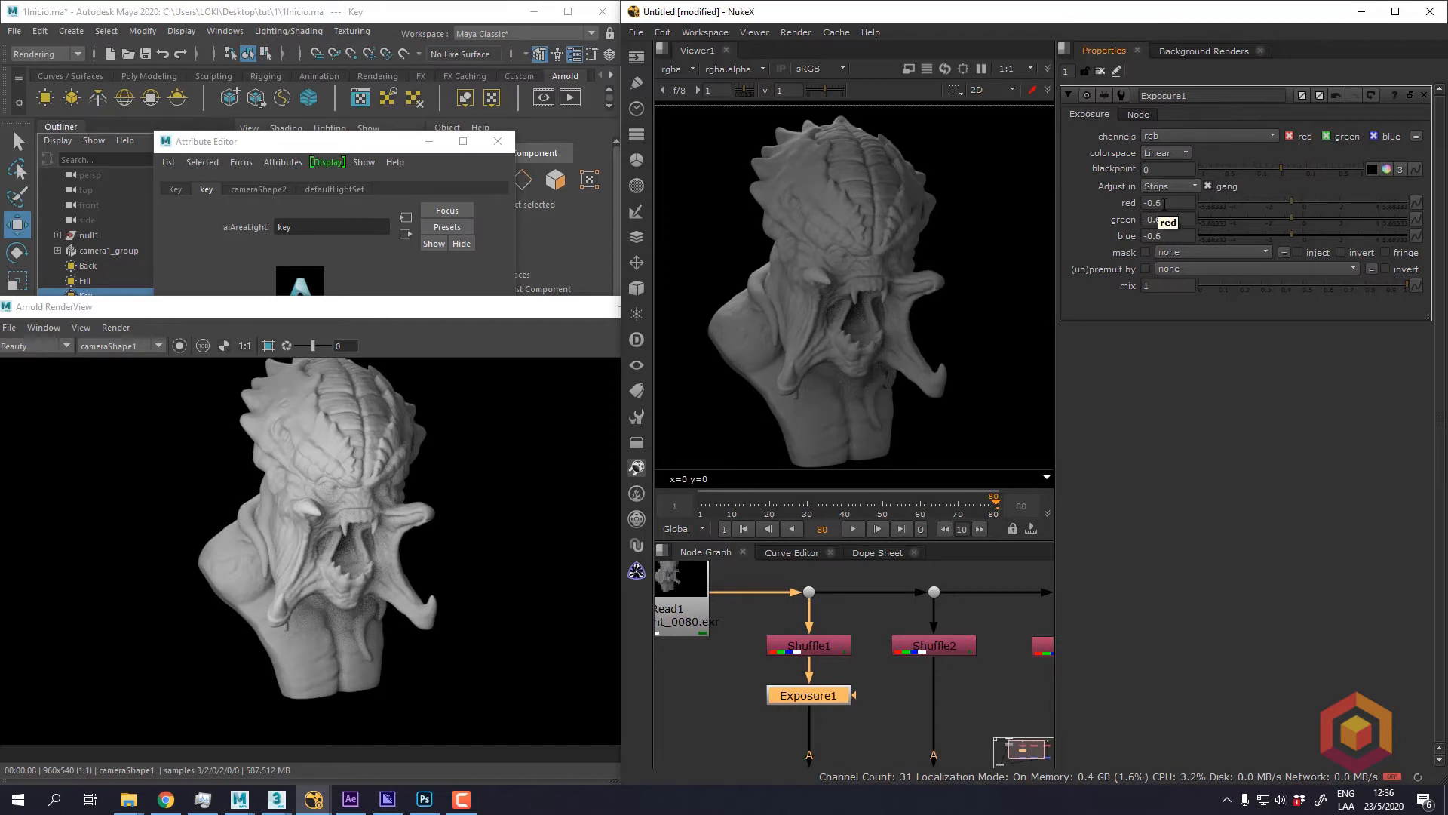
{"action": "double_click", "coordinate": [1163, 204]}
Switch to Maya and reset the Key area light's exposure to 1
{"action": "left_click", "coordinate": [343, 145]}
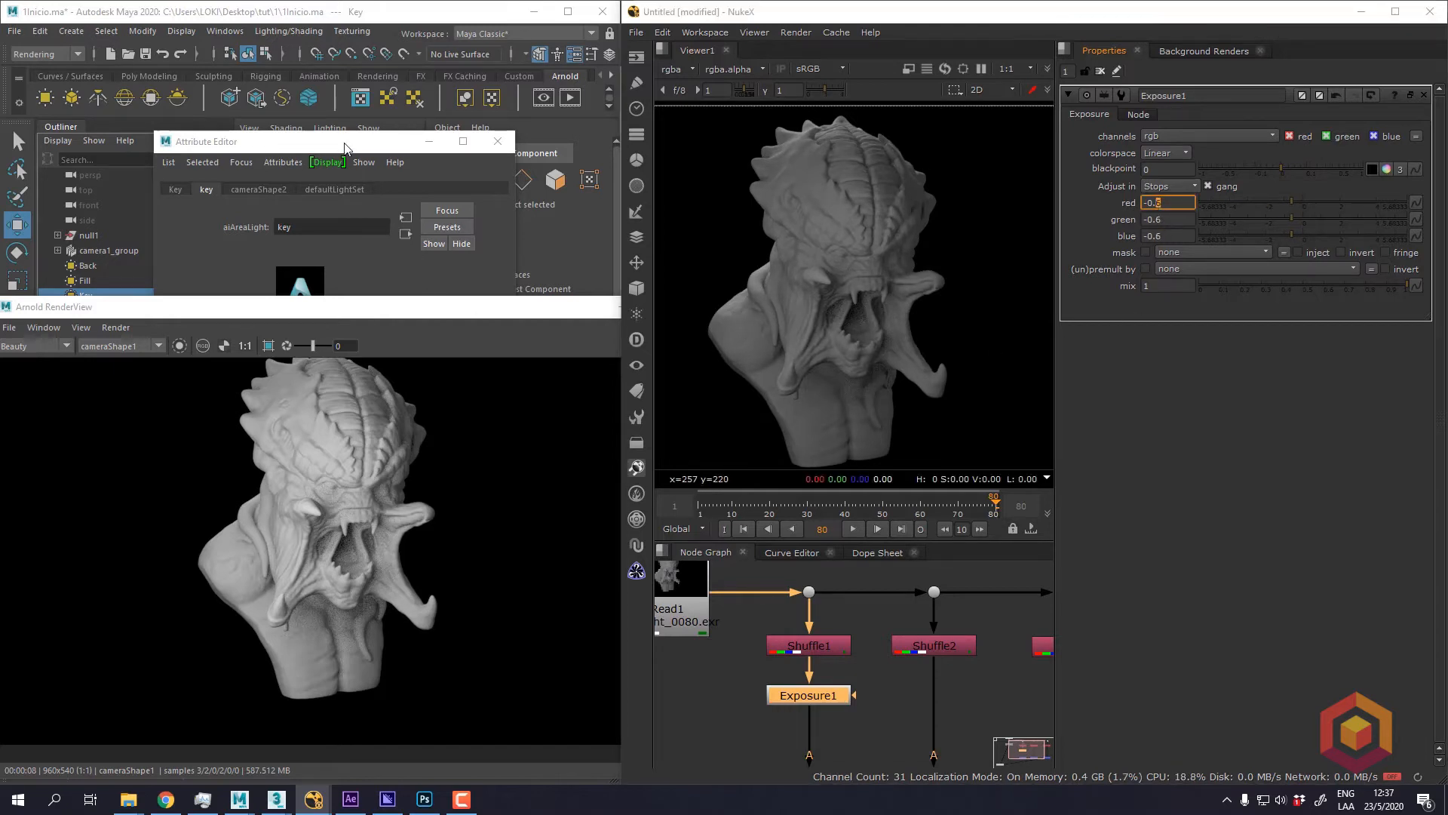
{"action": "left_click_drag", "start_coordinate": [310, 381], "coordinate": [235, 383]}
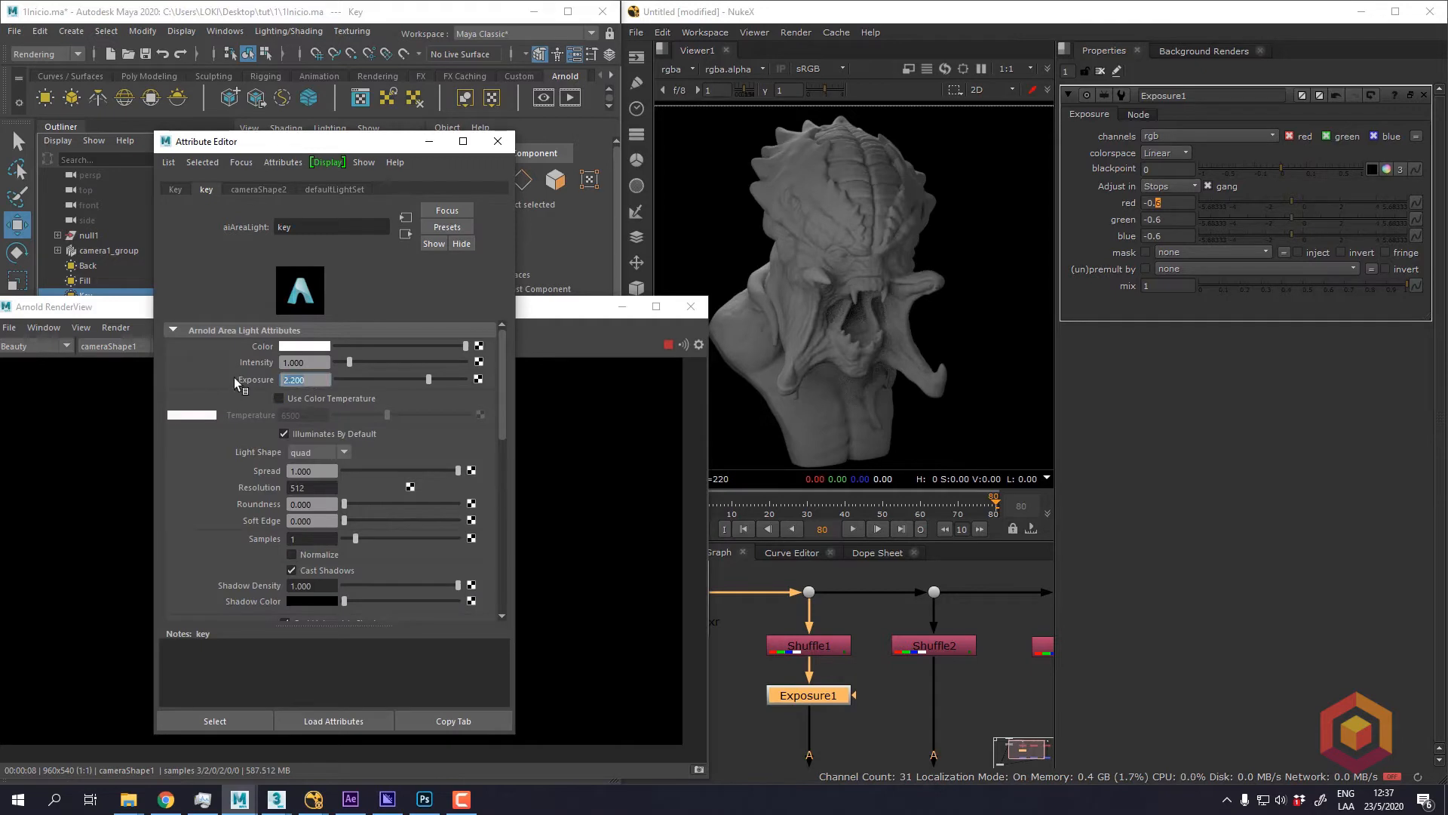
{"action": "type", "text": "1"}
{"action": "key", "text": "Return"}
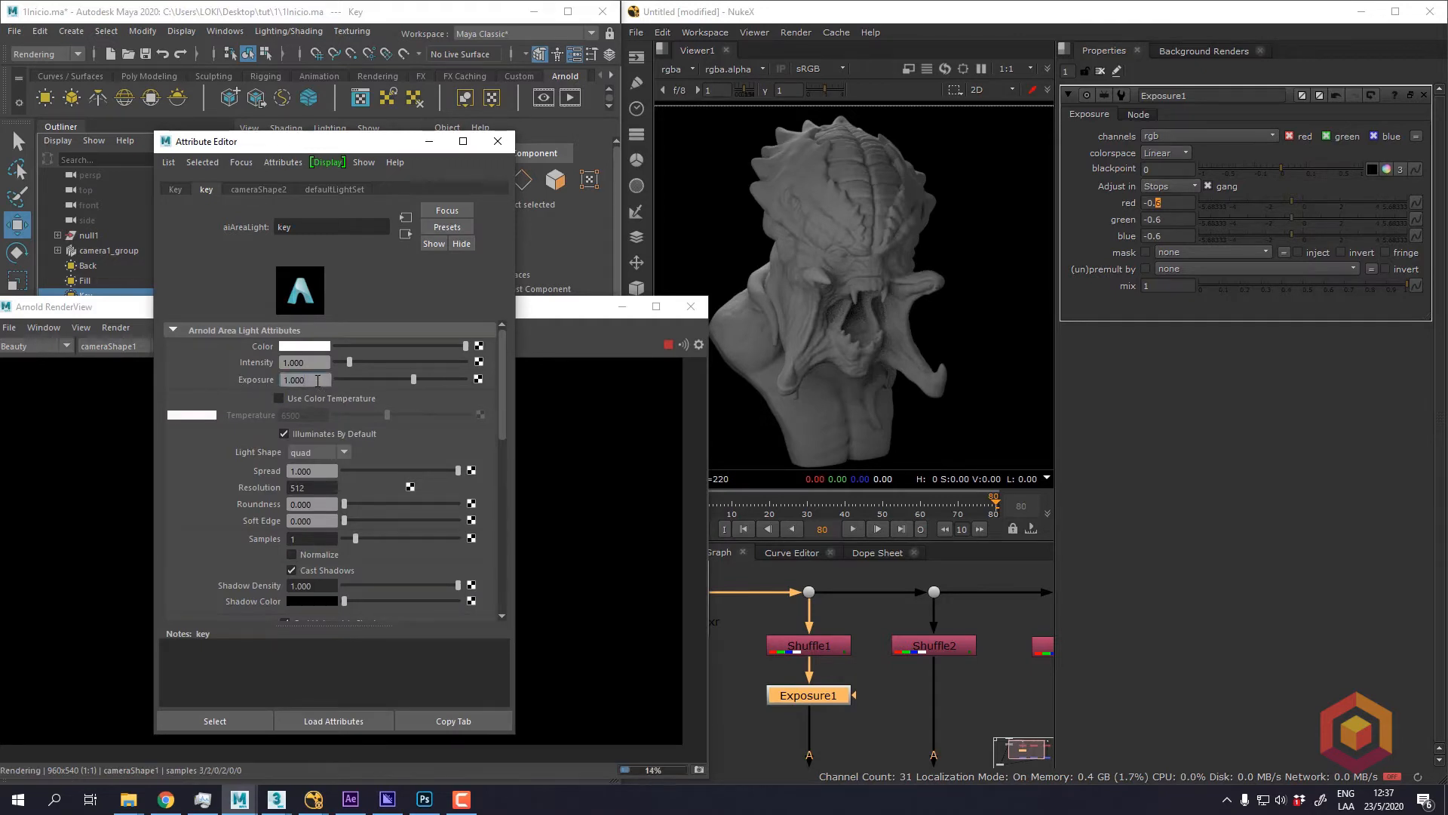
Set the Key area light's exposure to 0.4 and position the updated Arnold render beside the Nuke viewer for comparison
{"action": "left_click_drag", "start_coordinate": [318, 380], "coordinate": [251, 385]}
{"action": "left_click", "coordinate": [318, 379]}
{"action": "left_click_drag", "start_coordinate": [319, 379], "coordinate": [171, 387]}
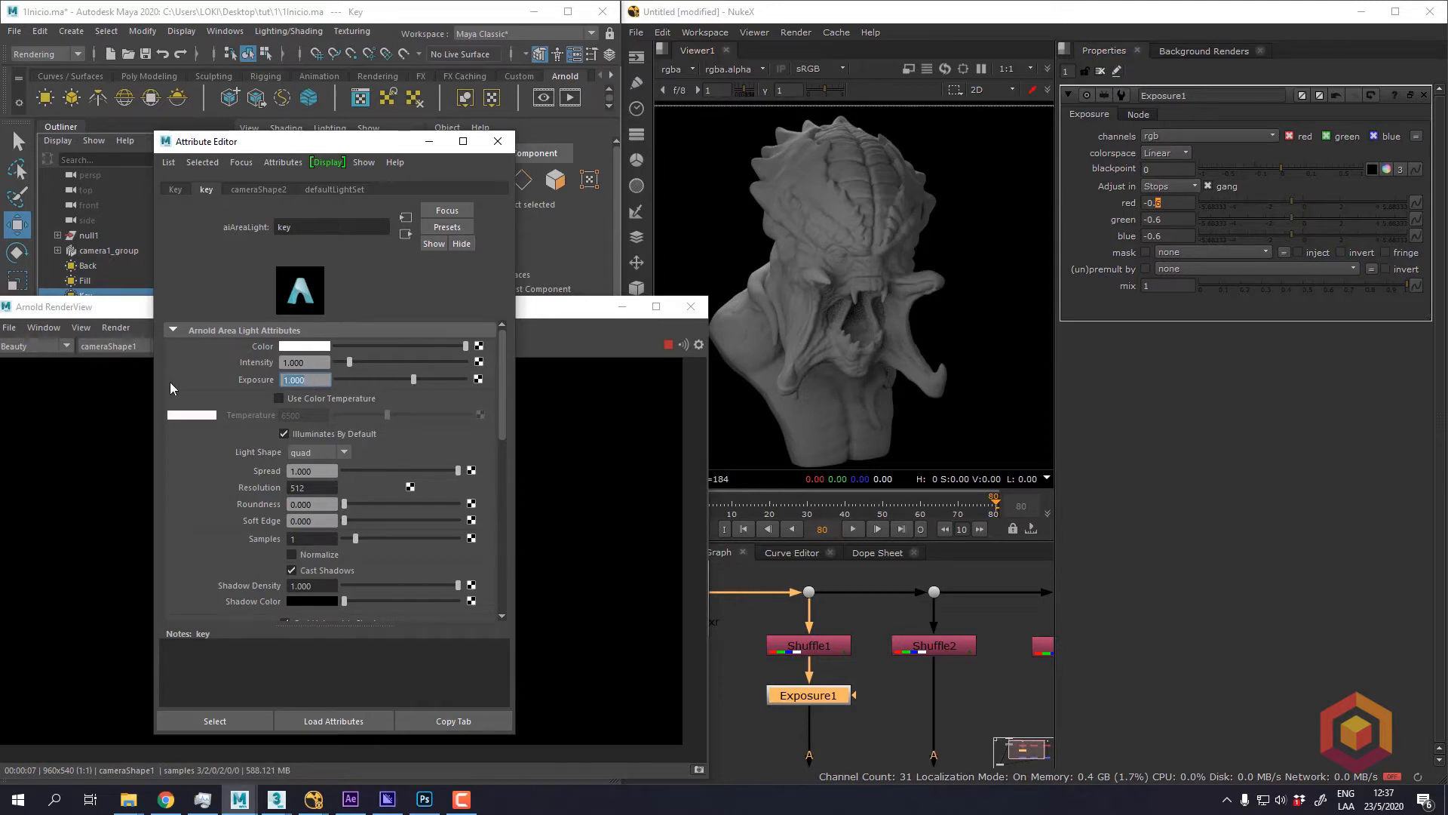
{"action": "type", "text": "0.4"}
{"action": "key", "text": "Return"}
{"action": "left_click", "coordinate": [541, 416]}
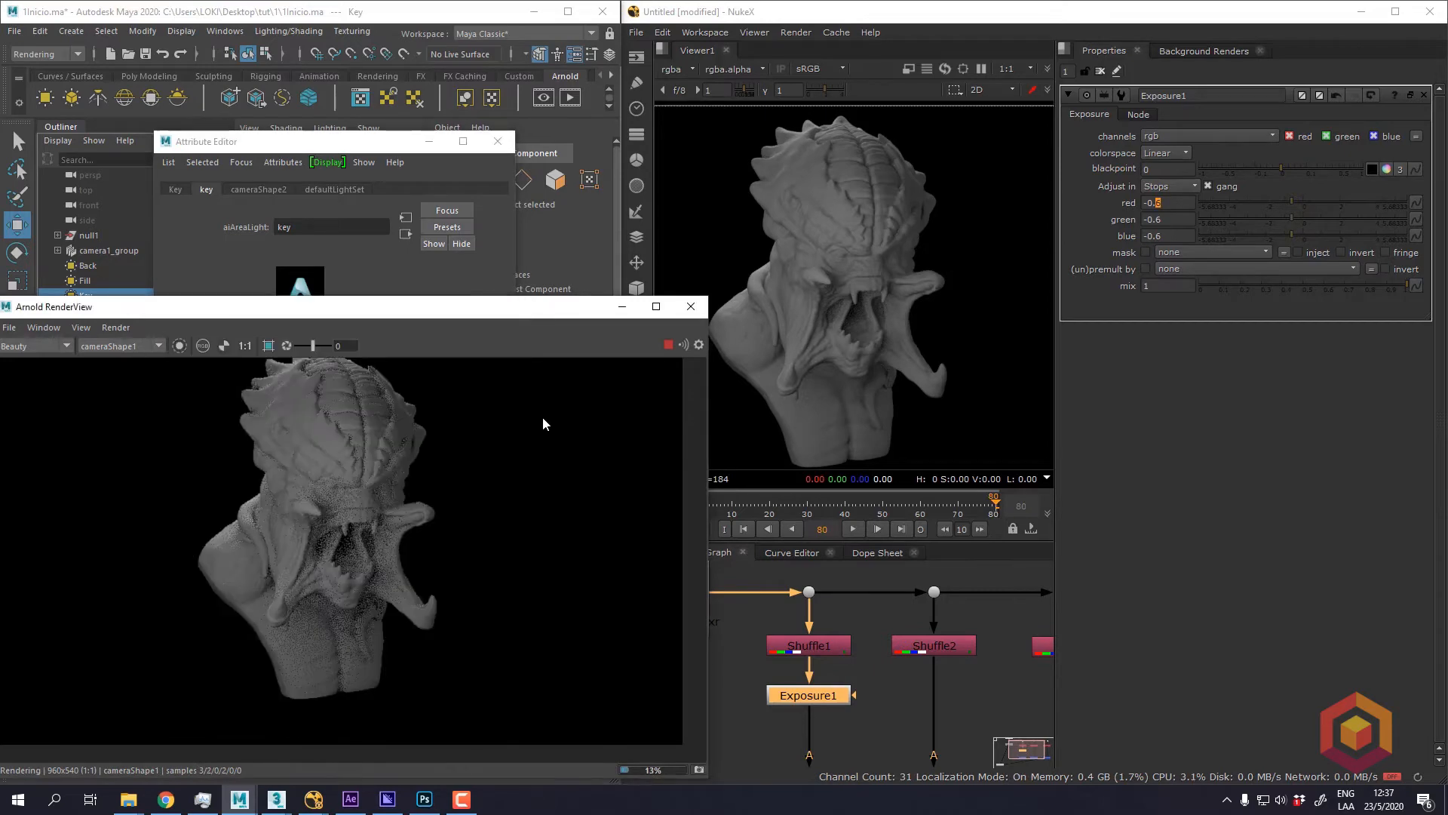
{"action": "left_click_drag", "start_coordinate": [566, 317], "coordinate": [563, 180]}
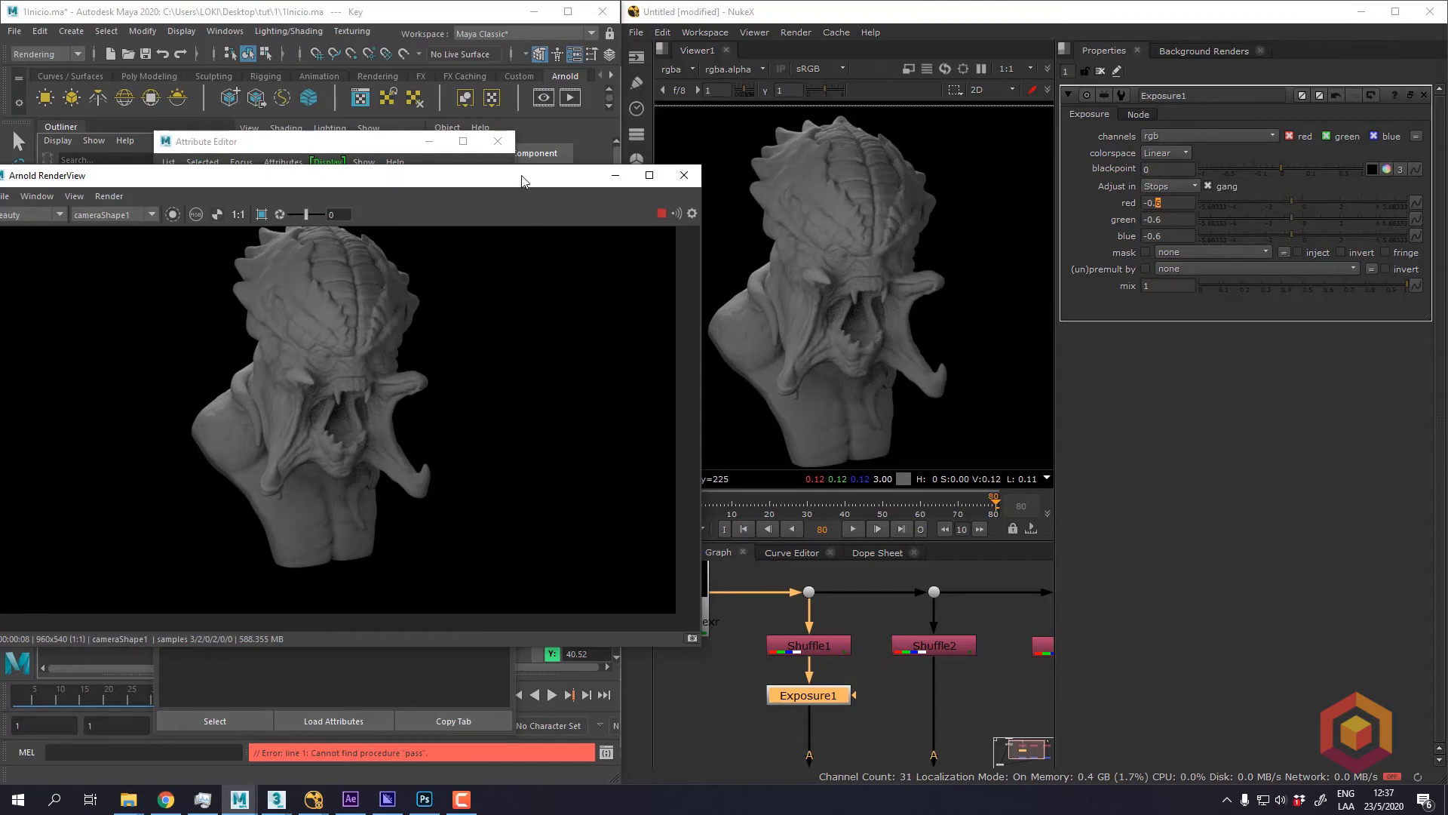
Lower the Arnold render window beside the Nuke viewer and shift the Shuffle1 and Exposure1 nodes slightly up in the node graph
{"action": "left_click_drag", "start_coordinate": [525, 181], "coordinate": [510, 271]}
{"action": "scroll", "coordinate": [842, 692], "scroll_direction": "down", "scroll_amount": 3}
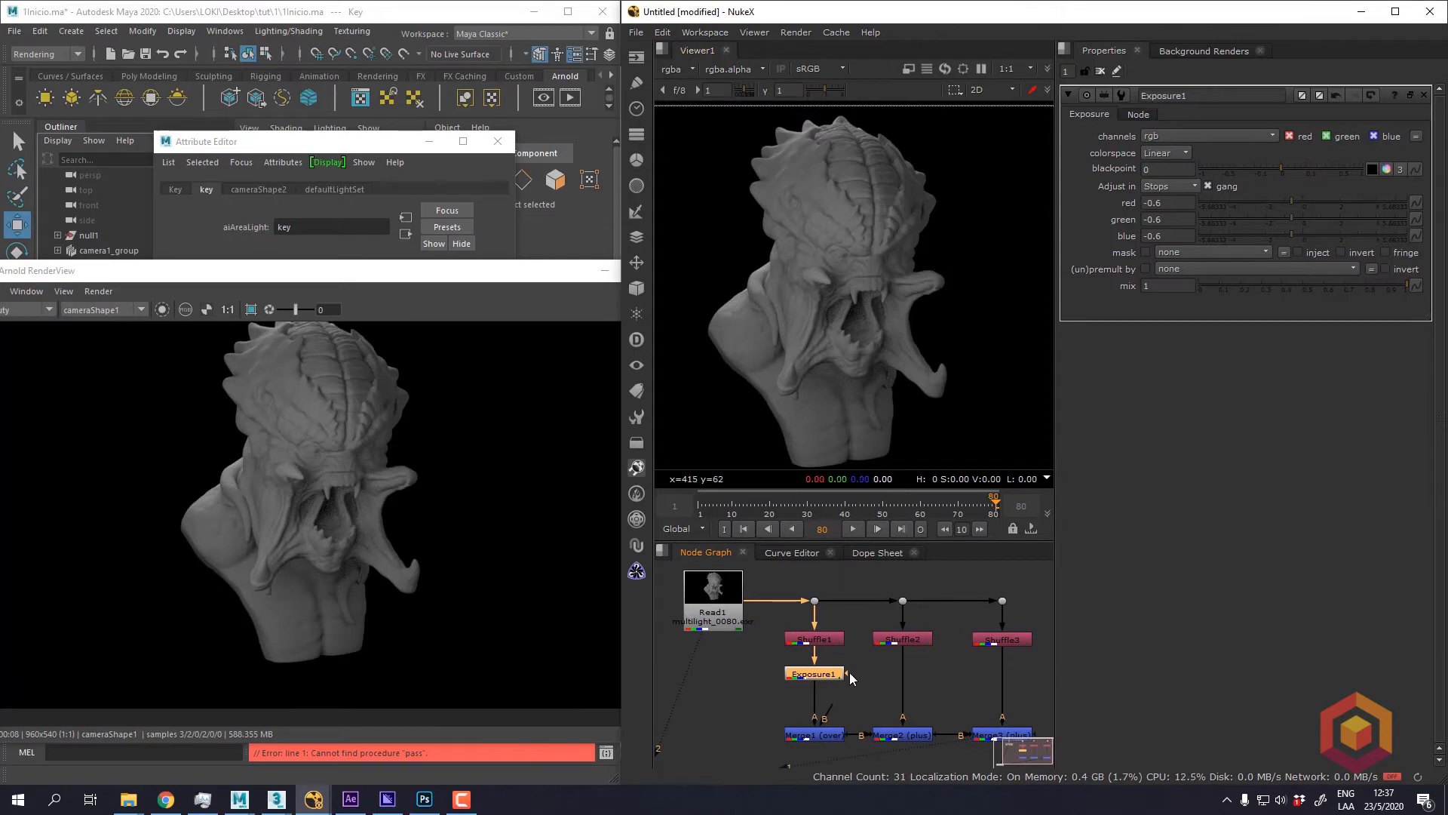
{"action": "left_click_drag", "start_coordinate": [830, 641], "coordinate": [829, 627]}
{"action": "left_click_drag", "start_coordinate": [833, 677], "coordinate": [831, 666]}
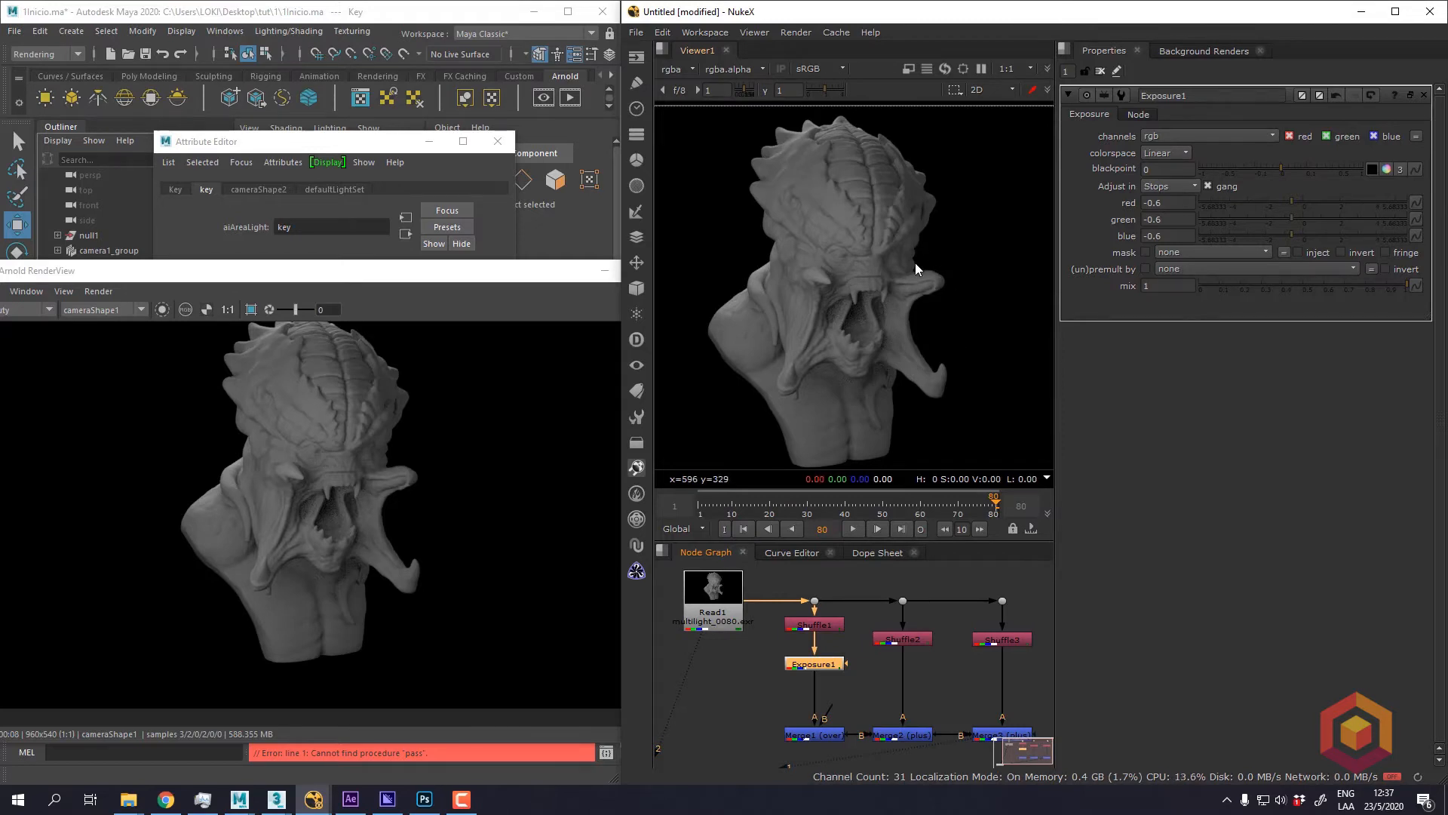
Display the Shuffle2 node's light pass in the viewer
{"action": "left_click", "coordinate": [957, 657]}
{"action": "left_click", "coordinate": [926, 641]}
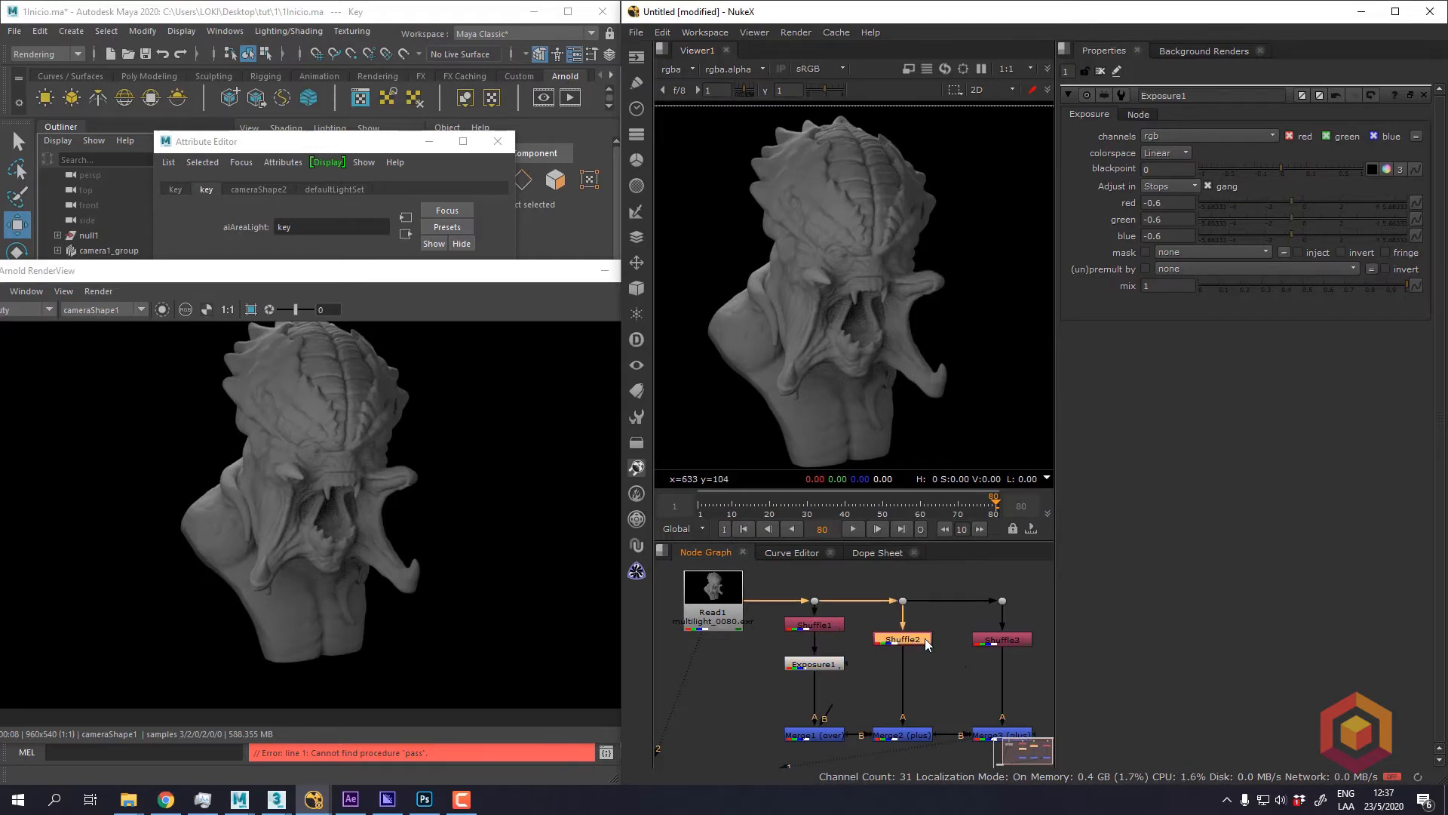
{"action": "key", "text": "1"}
{"action": "left_click", "coordinate": [937, 682]}
{"action": "middle_click_drag", "start_coordinate": [938, 682], "coordinate": [930, 645]}
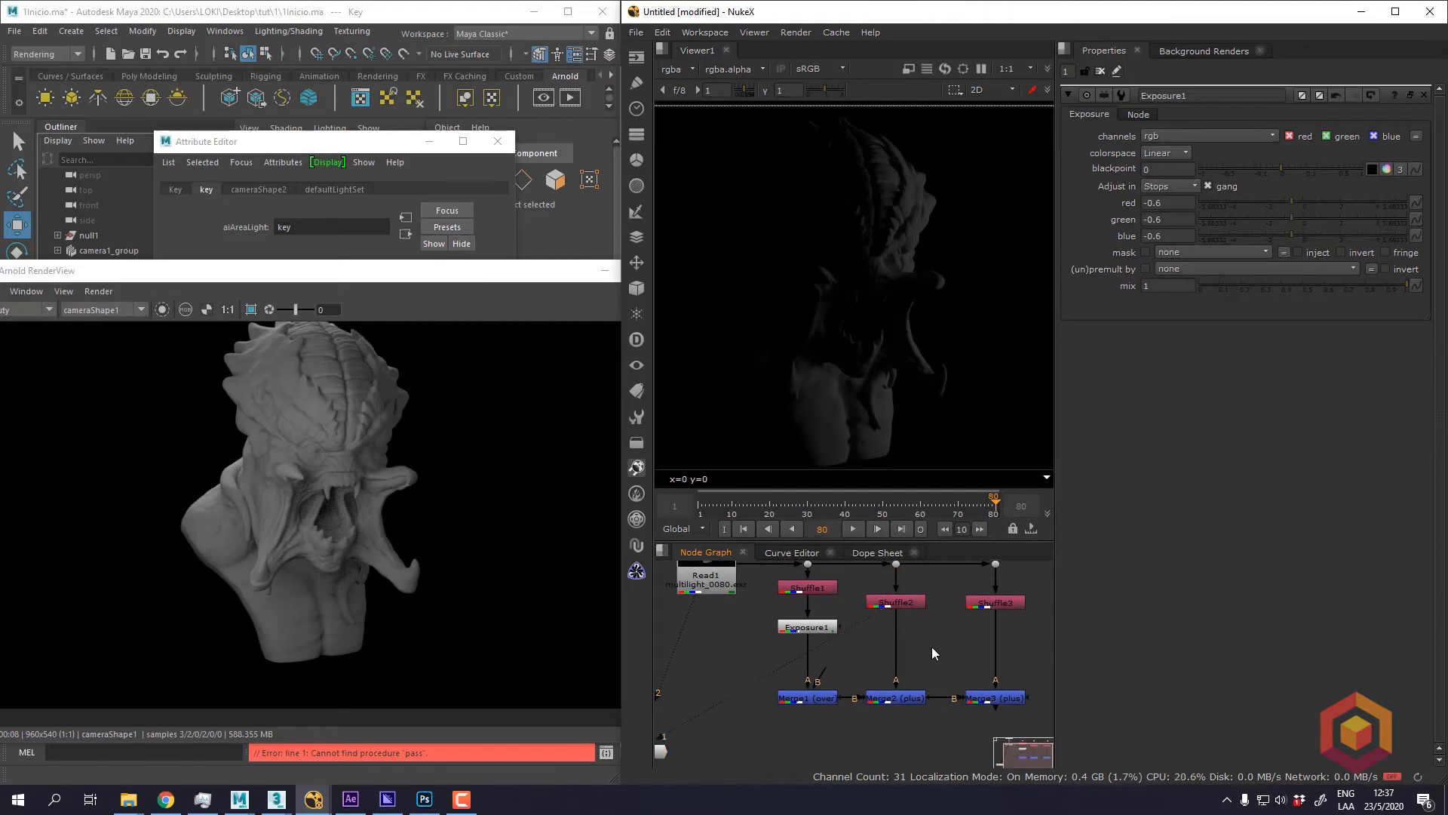
Insert a Grade node between Shuffle2 and Merge2 and show its output in the viewer
{"action": "key", "text": "Tab"}
{"action": "type", "text": "gr"}
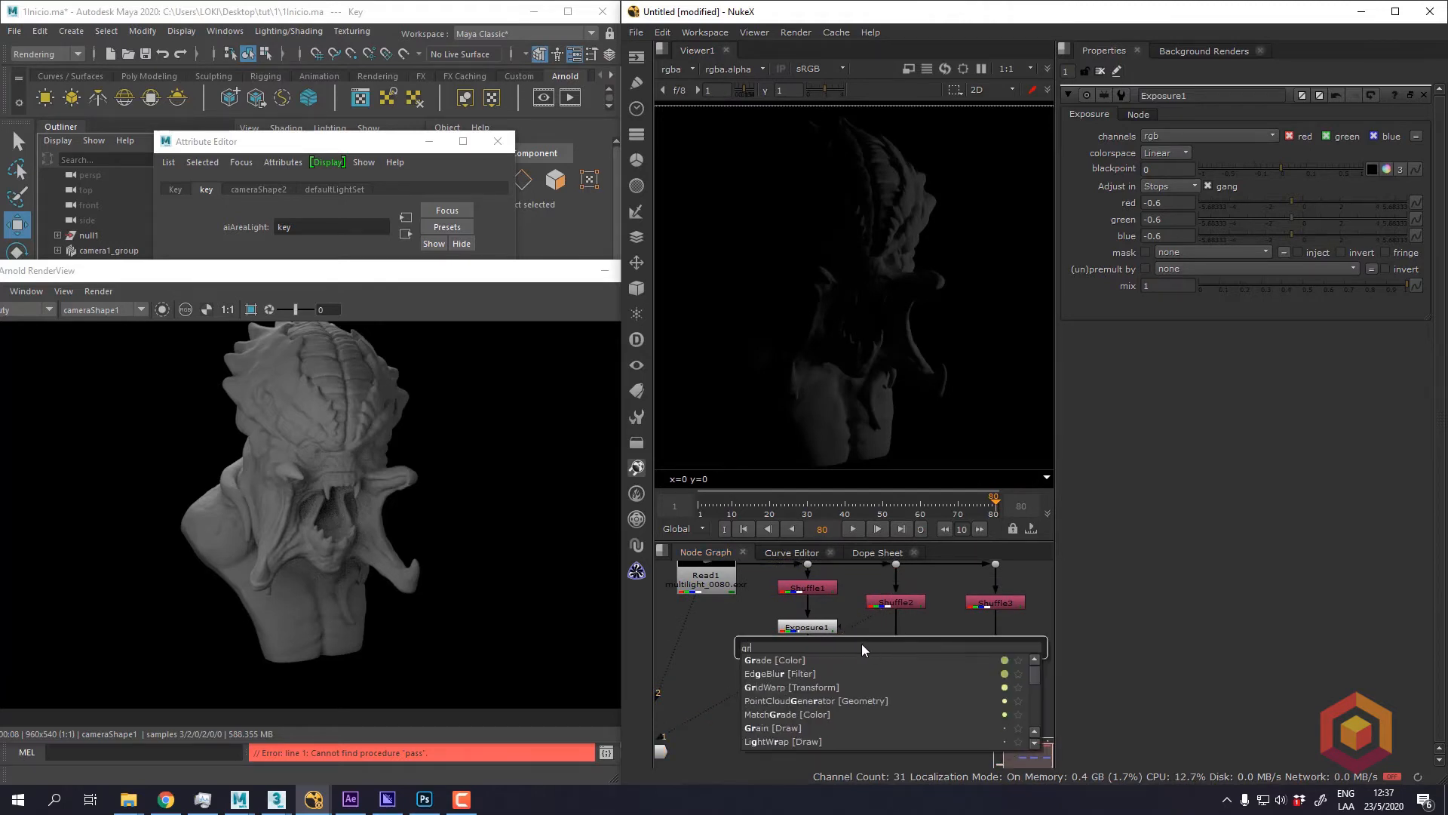
{"action": "left_click", "coordinate": [796, 662]}
{"action": "left_click_drag", "start_coordinate": [925, 655], "coordinate": [899, 653]}
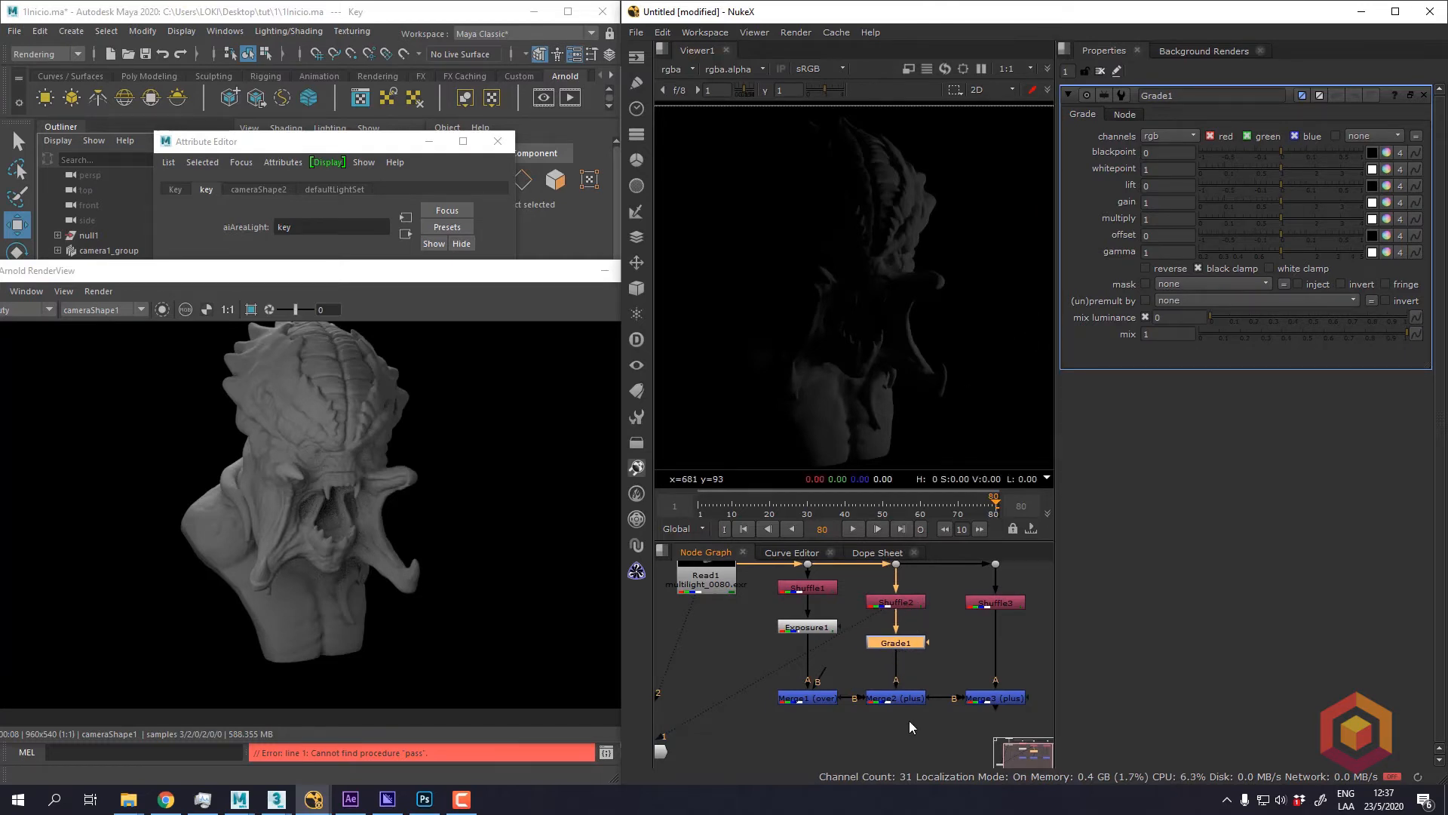
{"action": "key", "text": "1"}
{"action": "middle_click_drag", "start_coordinate": [892, 296], "coordinate": [881, 305]}
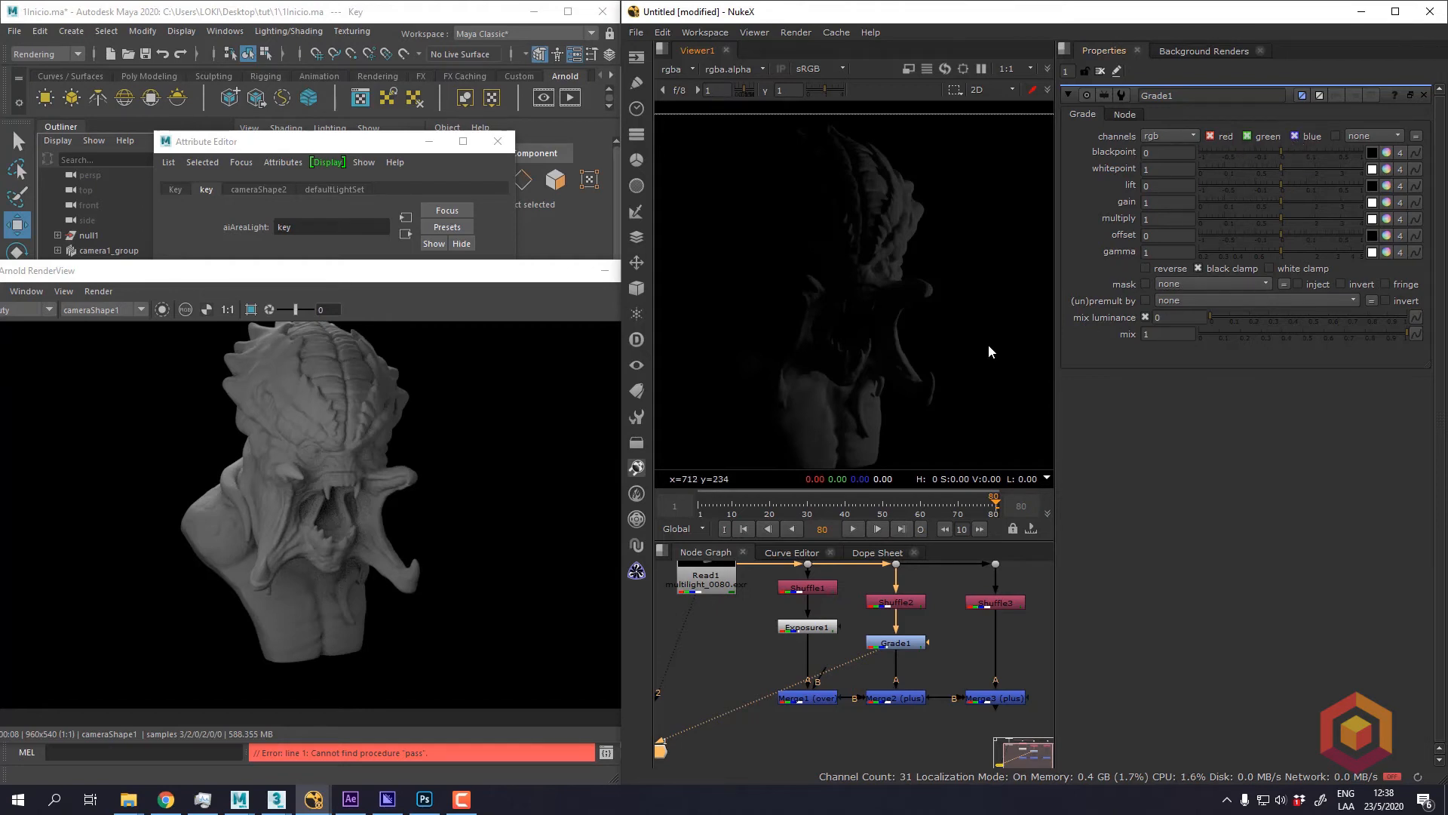
{"action": "scroll", "coordinate": [973, 333], "scroll_direction": "down", "scroll_amount": 5}
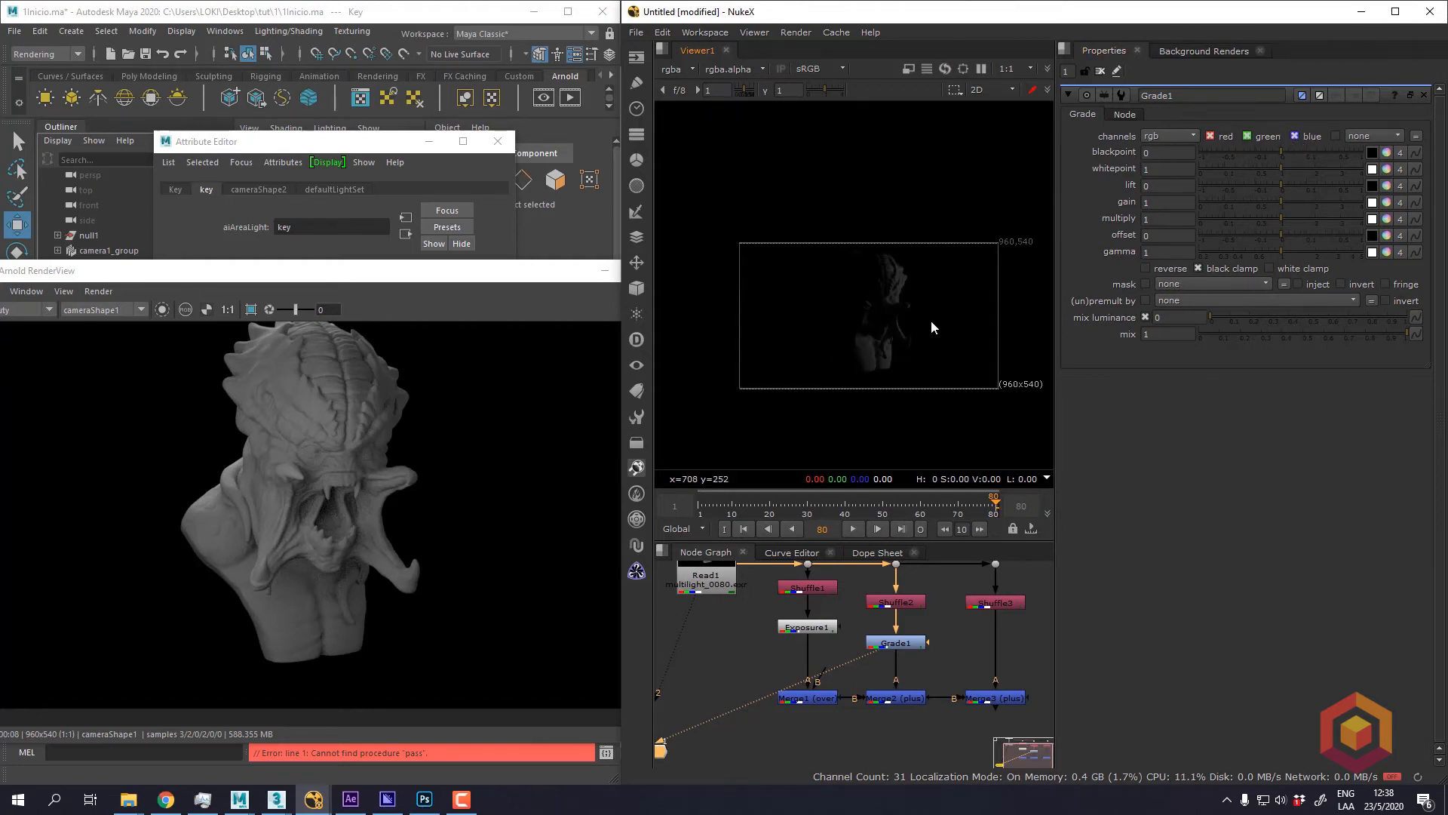
{"action": "scroll", "coordinate": [931, 320], "scroll_direction": "up", "scroll_amount": 5}
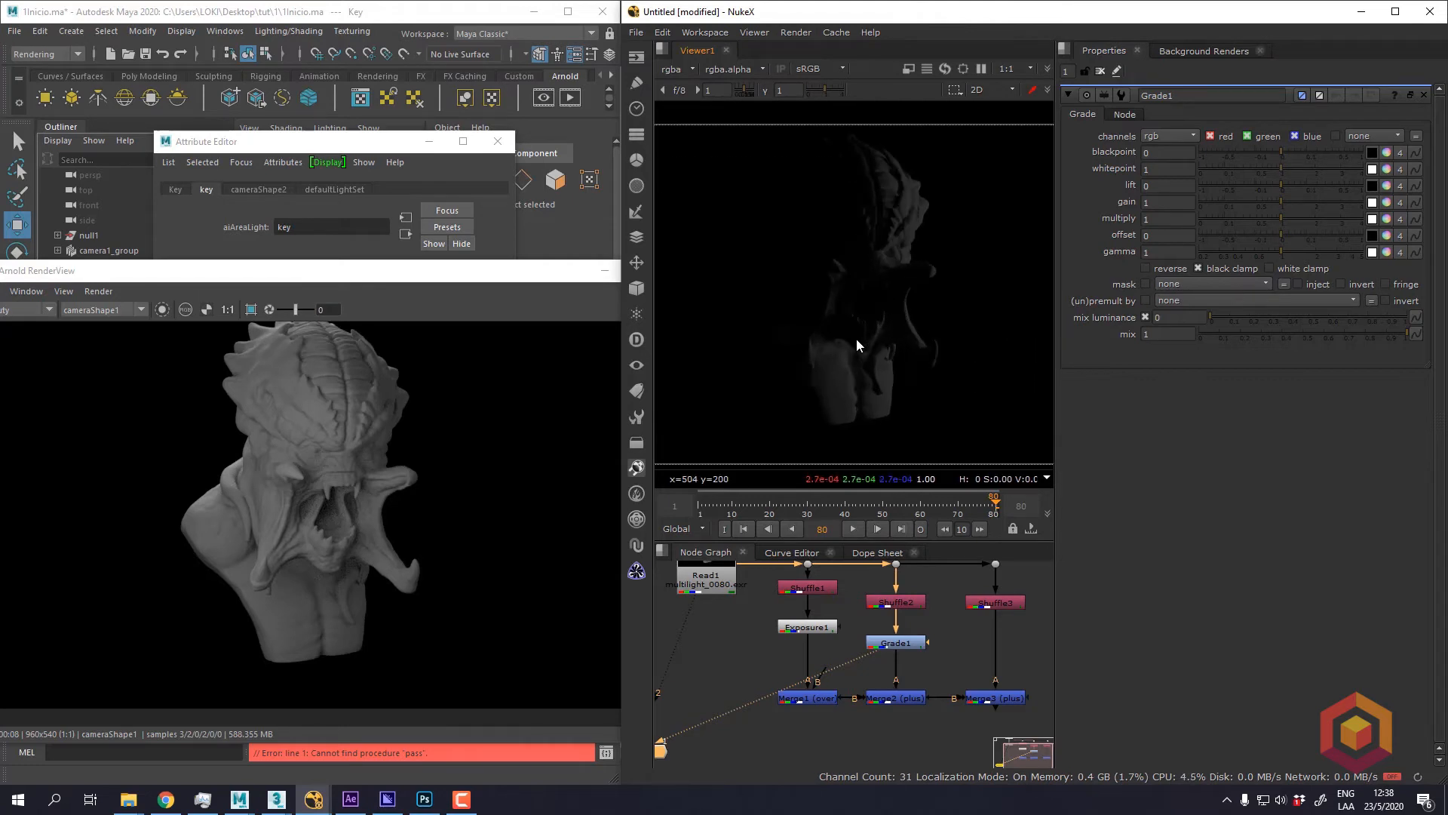
{"action": "middle_click_drag", "start_coordinate": [862, 332], "coordinate": [864, 324]}
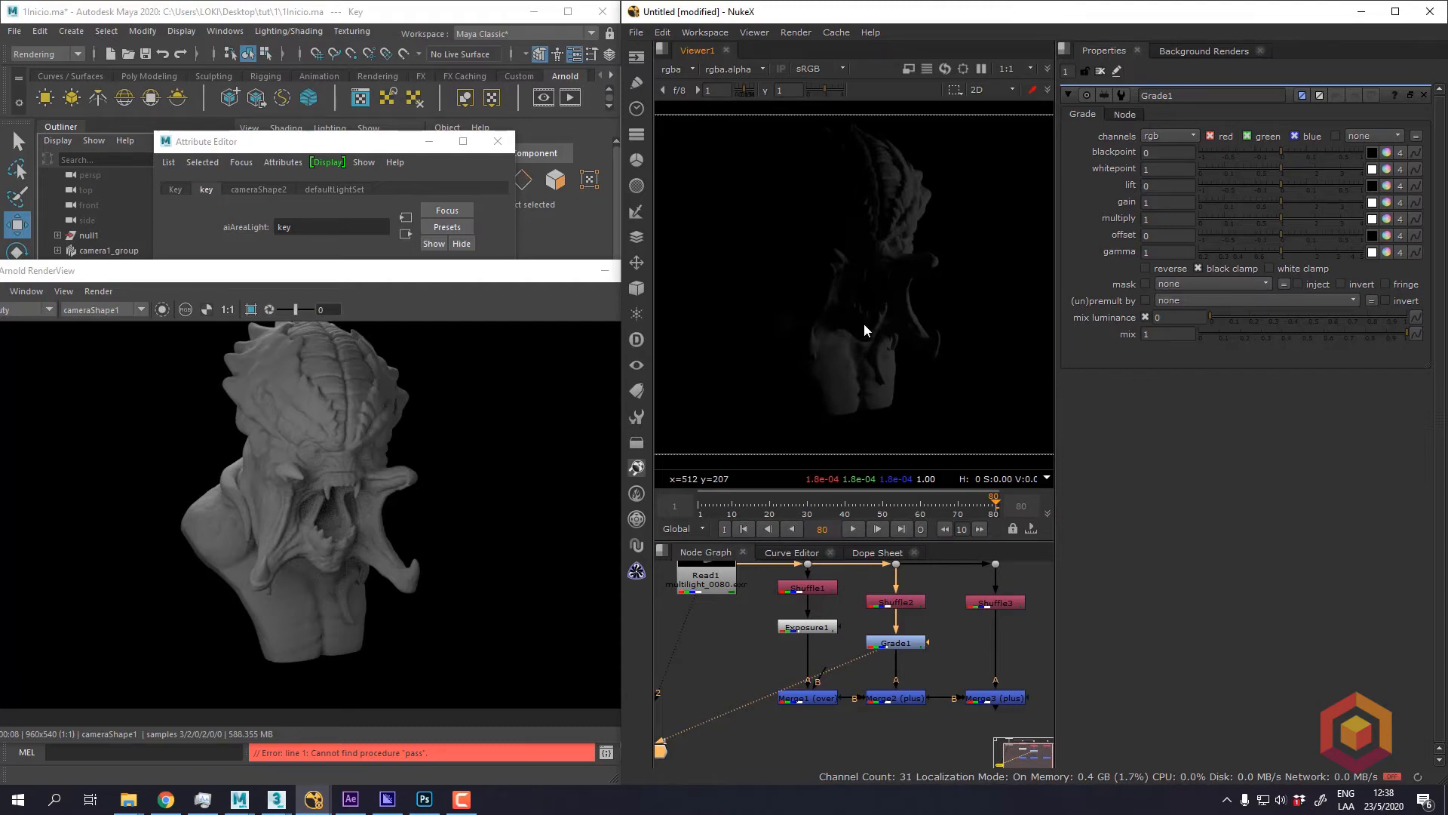
Exclude the blue channel from the Grade1 node and lower its gain to 0.38 to tint the light blue
{"action": "left_click", "coordinate": [914, 644]}
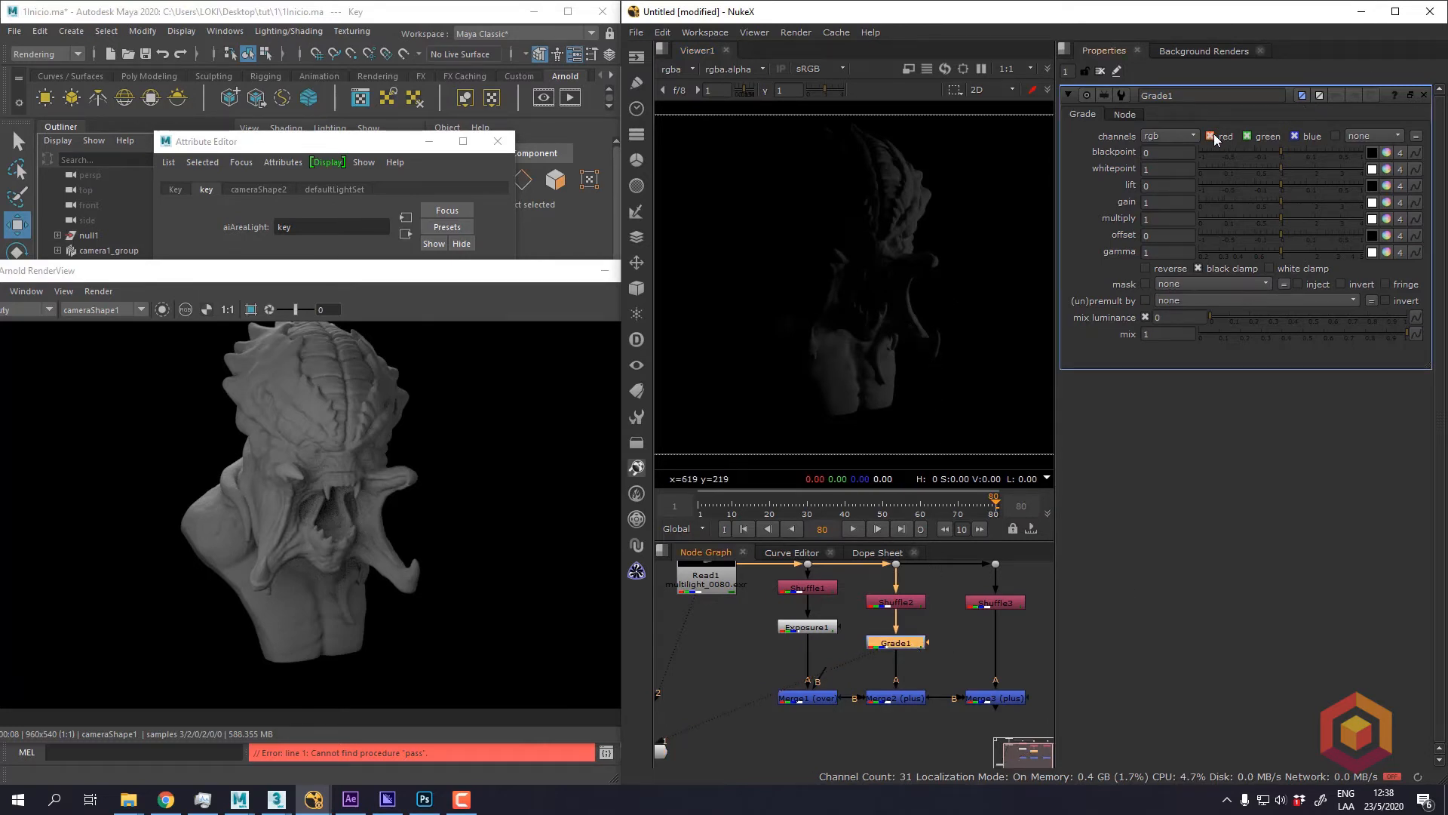
{"action": "left_click", "coordinate": [972, 701]}
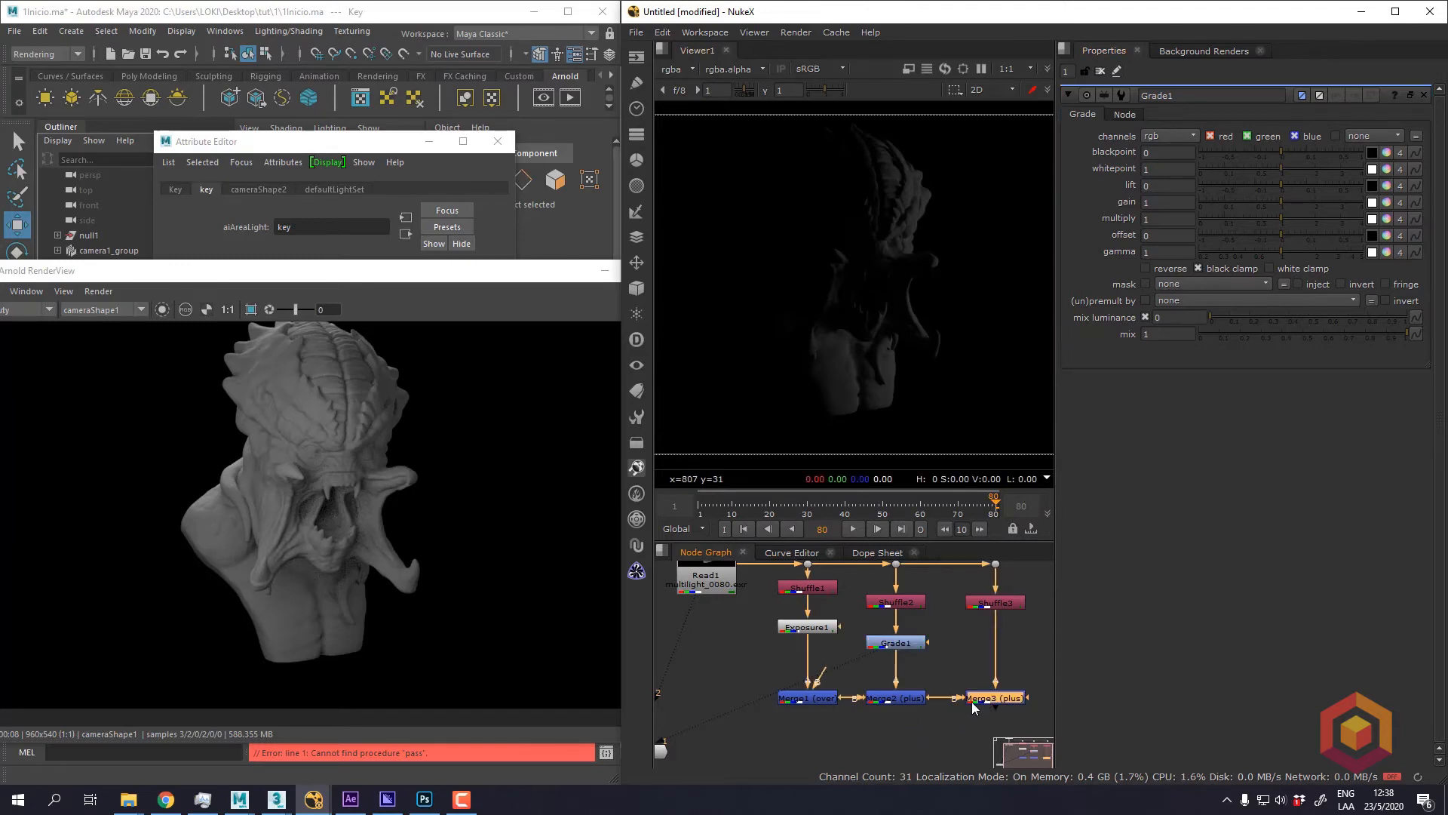
{"action": "left_click", "coordinate": [896, 645]}
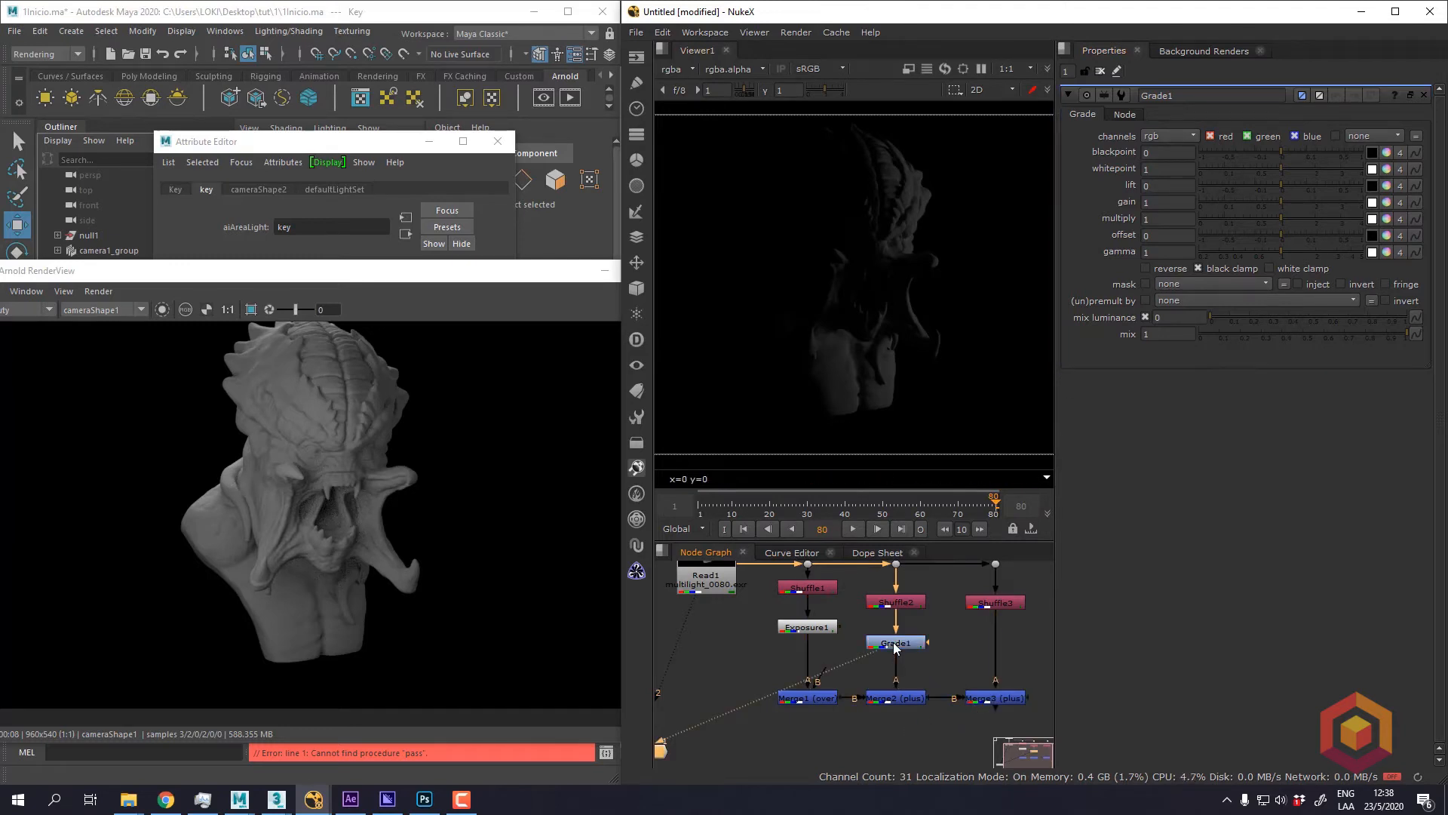
{"action": "left_click", "coordinate": [1294, 136]}
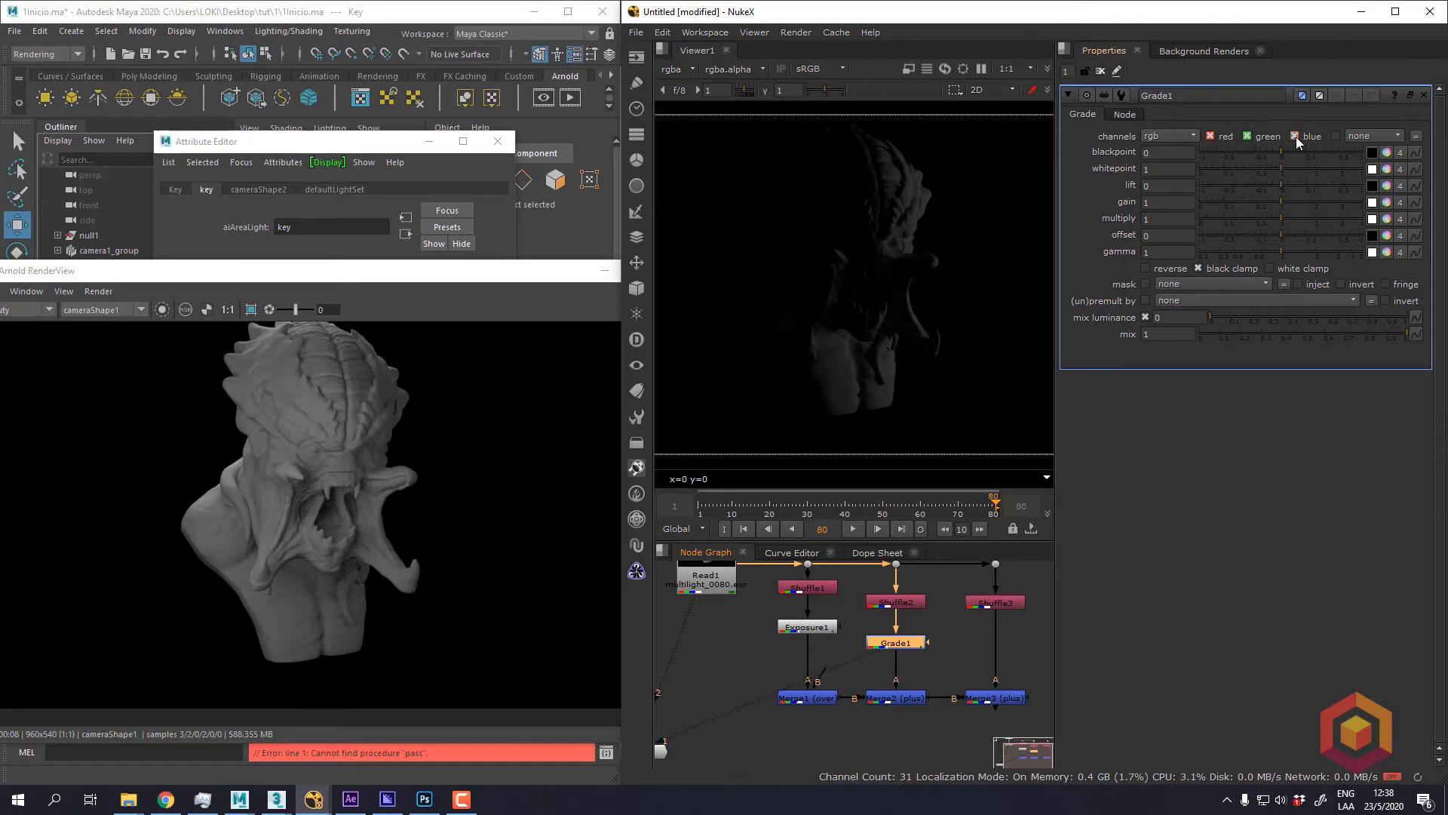
{"action": "left_click", "coordinate": [1248, 137]}
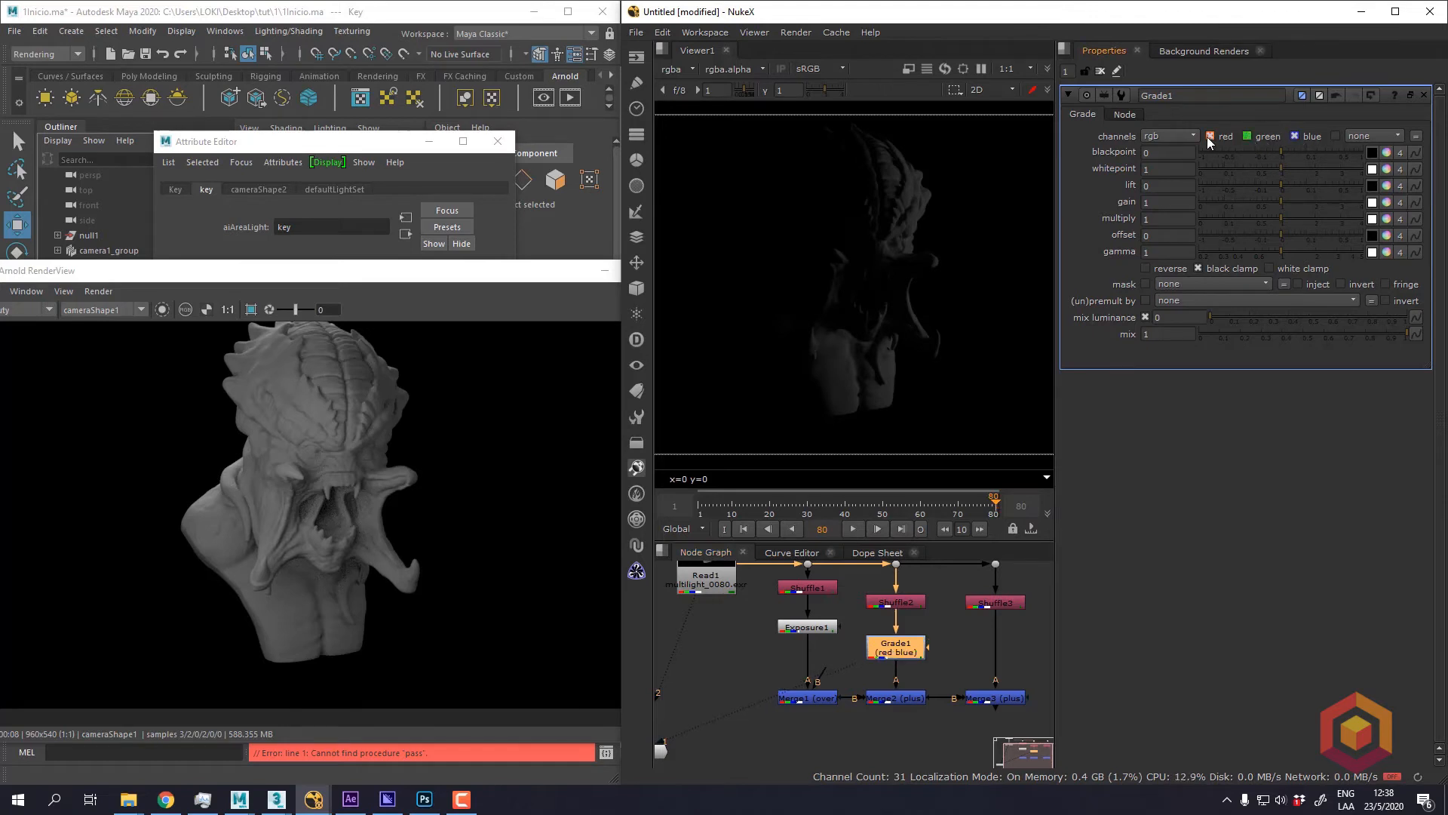
{"action": "left_click", "coordinate": [1247, 136]}
{"action": "left_click", "coordinate": [1294, 137]}
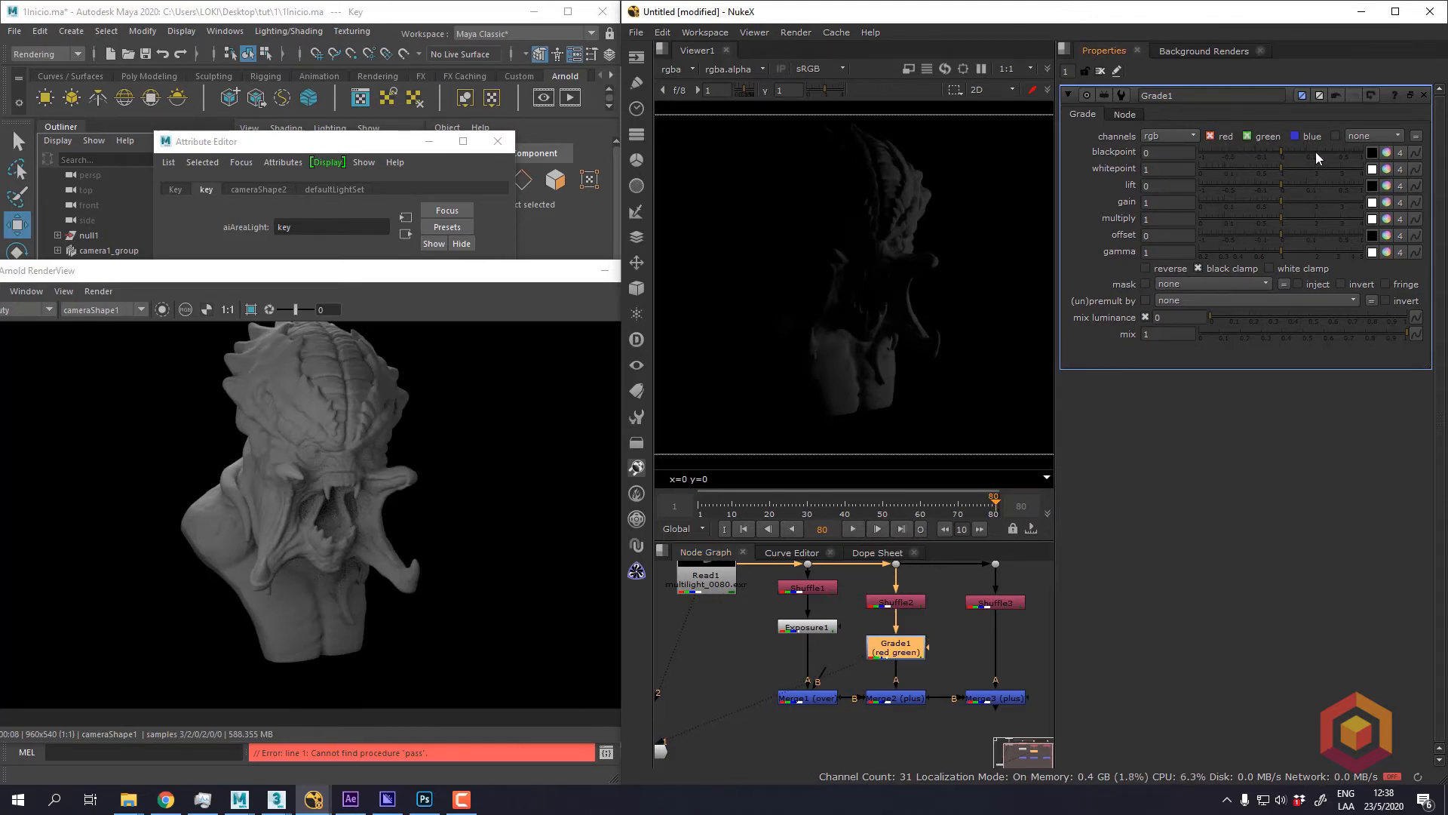
{"action": "left_click_drag", "start_coordinate": [1279, 204], "coordinate": [1249, 201]}
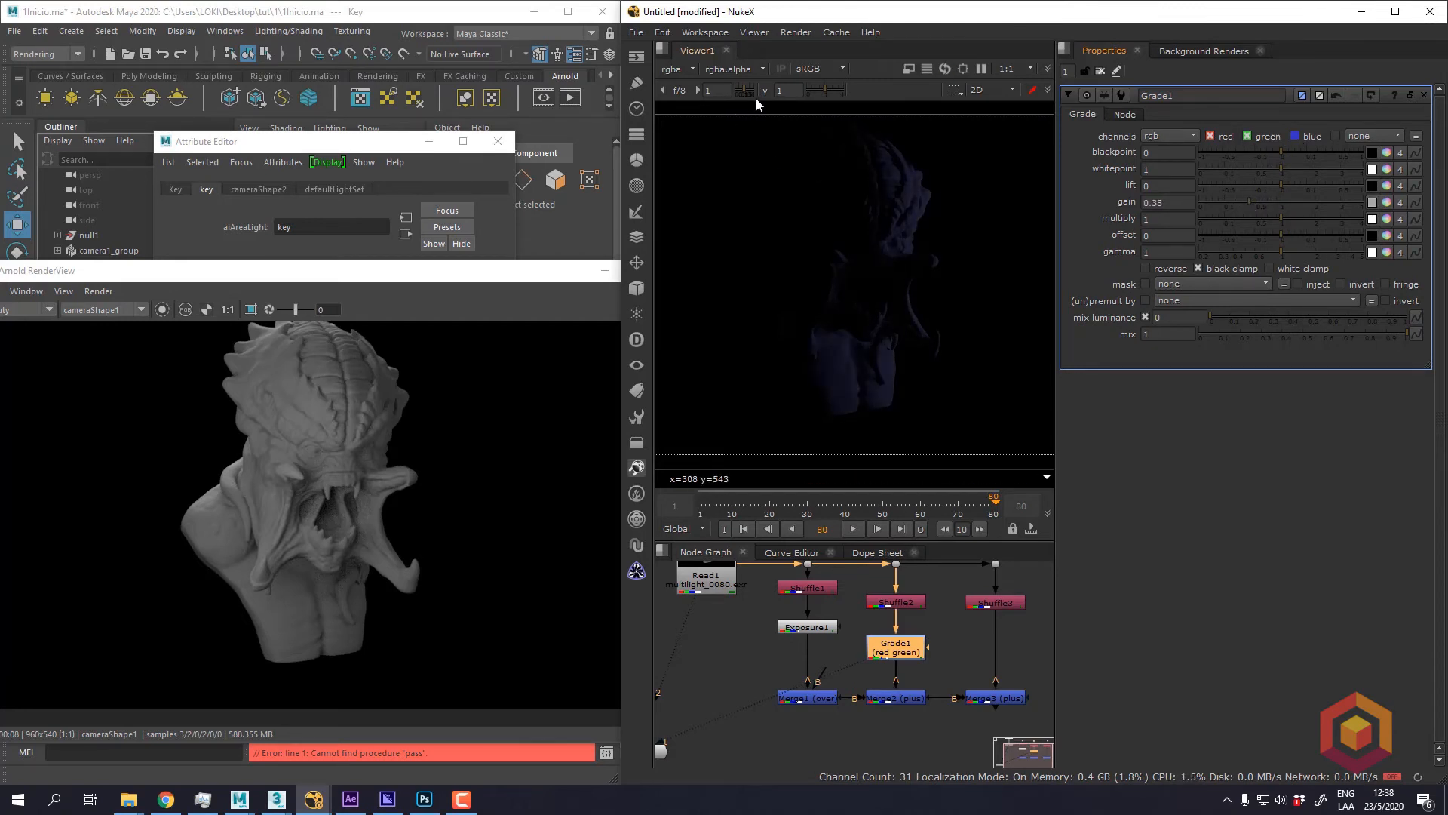
View the Merge3 node's combined result and open its properties to examine the tinted light
{"action": "left_click", "coordinate": [994, 698]}
{"action": "key", "text": "1"}
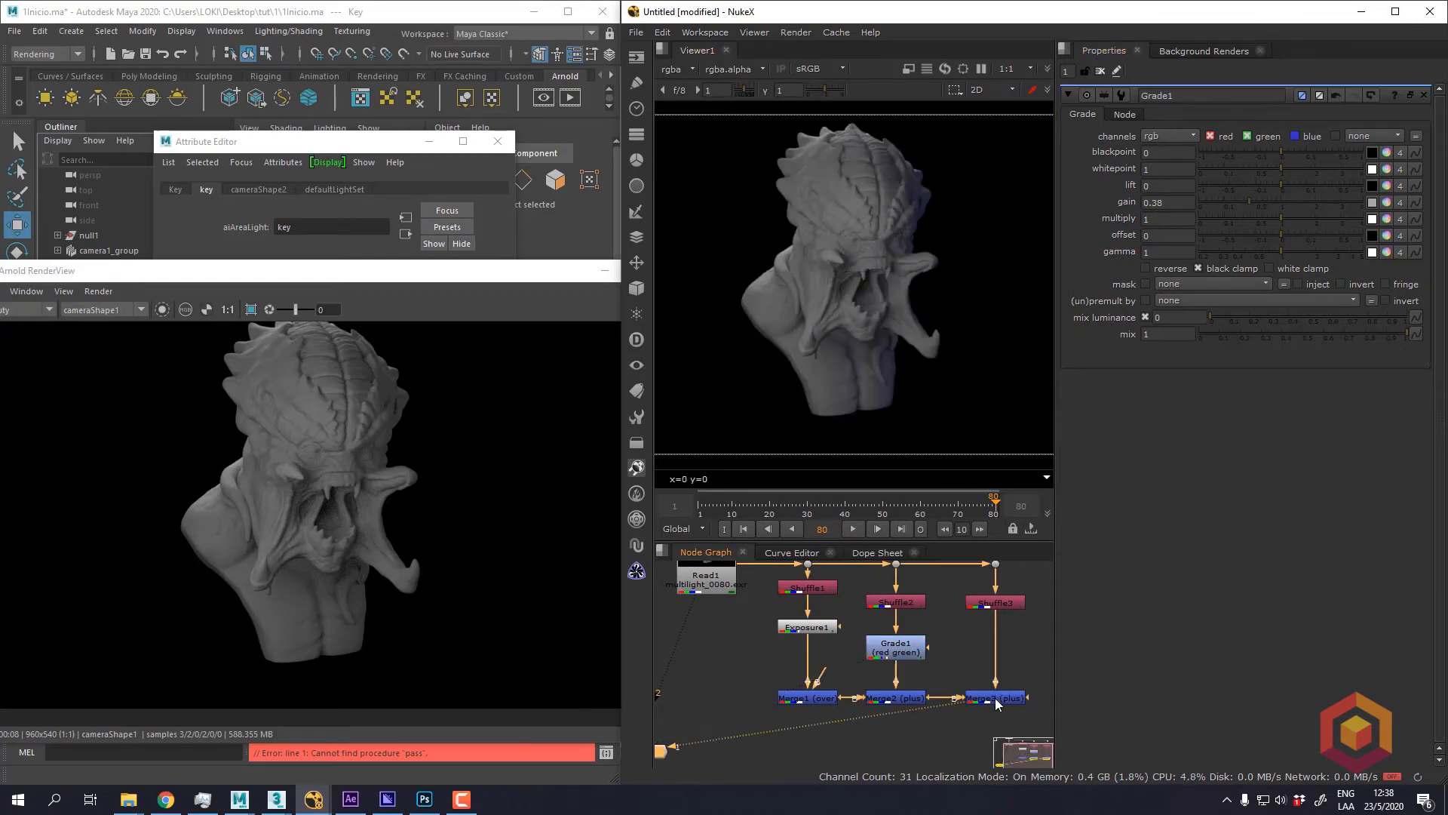
{"action": "double_click", "coordinate": [994, 698]}
{"action": "scroll", "coordinate": [908, 324], "scroll_direction": "up", "scroll_amount": 4}
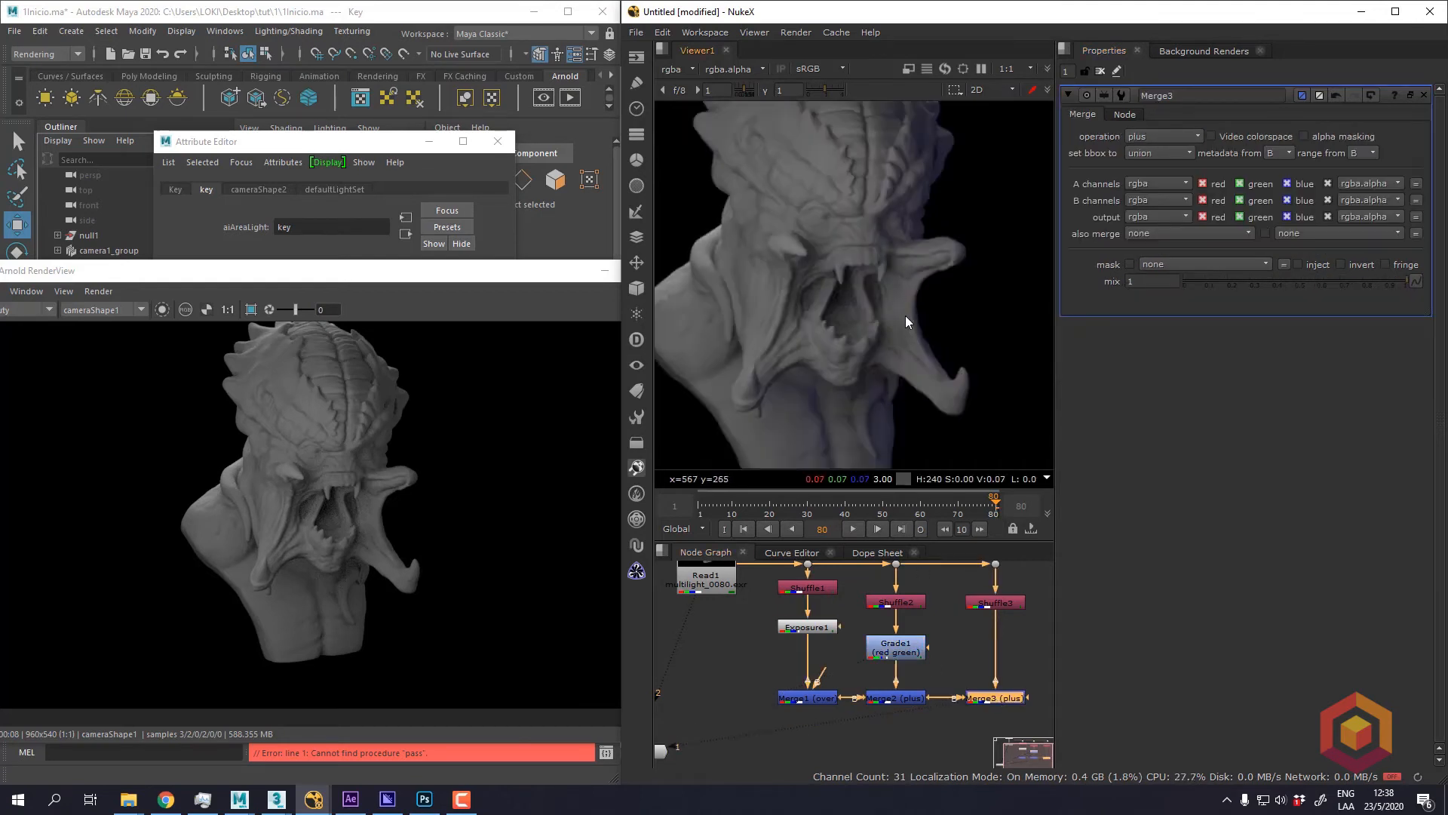
{"action": "scroll", "coordinate": [951, 586], "scroll_direction": "down", "scroll_amount": 2}
Spread the node graph apart to open space between the Shuffle nodes and the Exposure1 and Grade1 nodes
{"action": "middle_click_drag", "start_coordinate": [947, 603], "coordinate": [942, 641]}
{"action": "scroll", "coordinate": [942, 640], "scroll_direction": "up", "scroll_amount": 2}
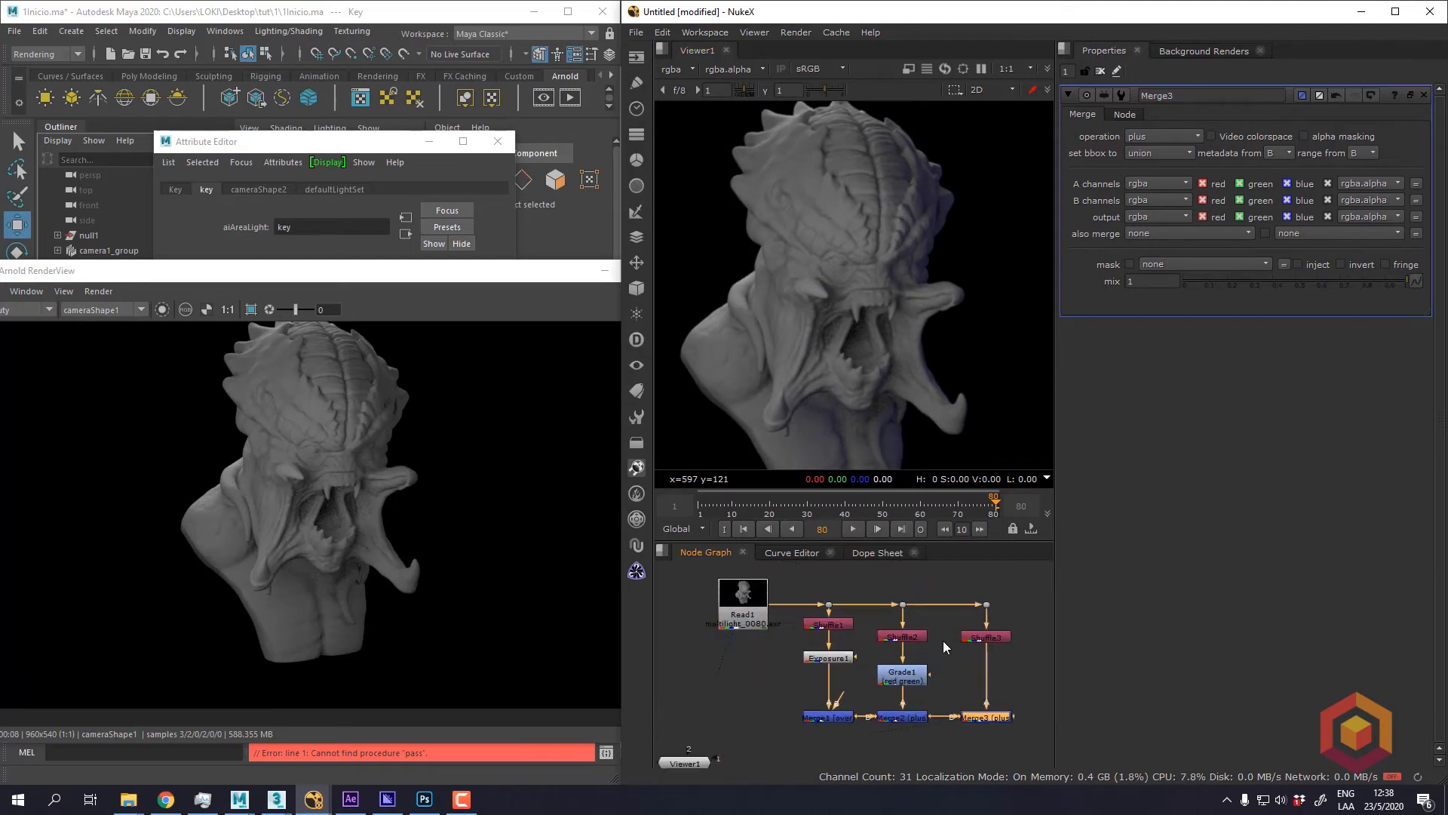
{"action": "scroll", "coordinate": [721, 609], "scroll_direction": "down", "scroll_amount": 2}
{"action": "left_click_drag", "start_coordinate": [676, 573], "coordinate": [921, 595]}
{"action": "left_click", "coordinate": [879, 632]}
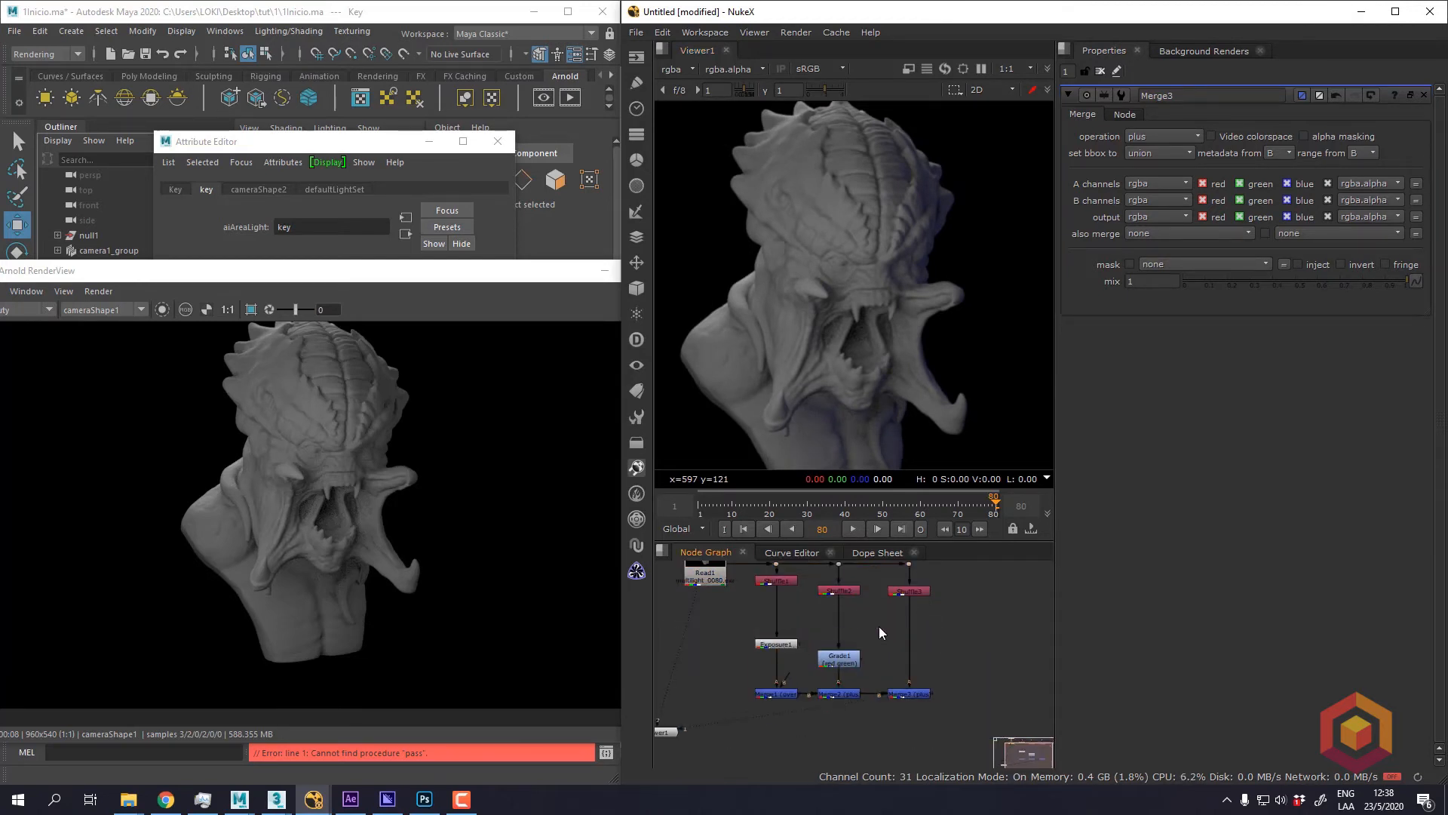
{"action": "middle_click_drag", "start_coordinate": [880, 627], "coordinate": [888, 632]}
Insert an Exposure node between Shuffle2 and Grade1
{"action": "key", "text": "Tab"}
{"action": "type", "text": "ex"}
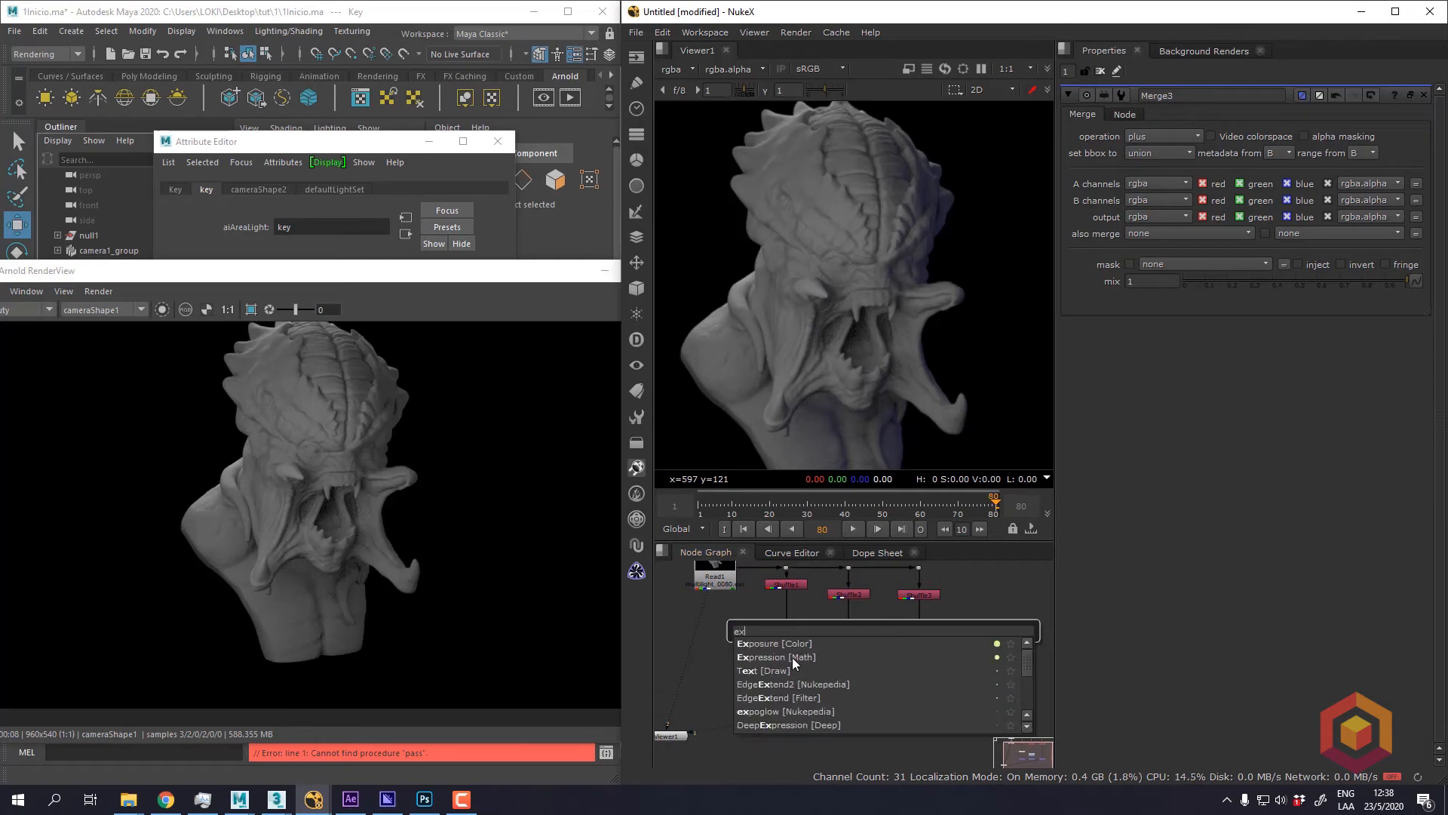
{"action": "left_click", "coordinate": [782, 642]}
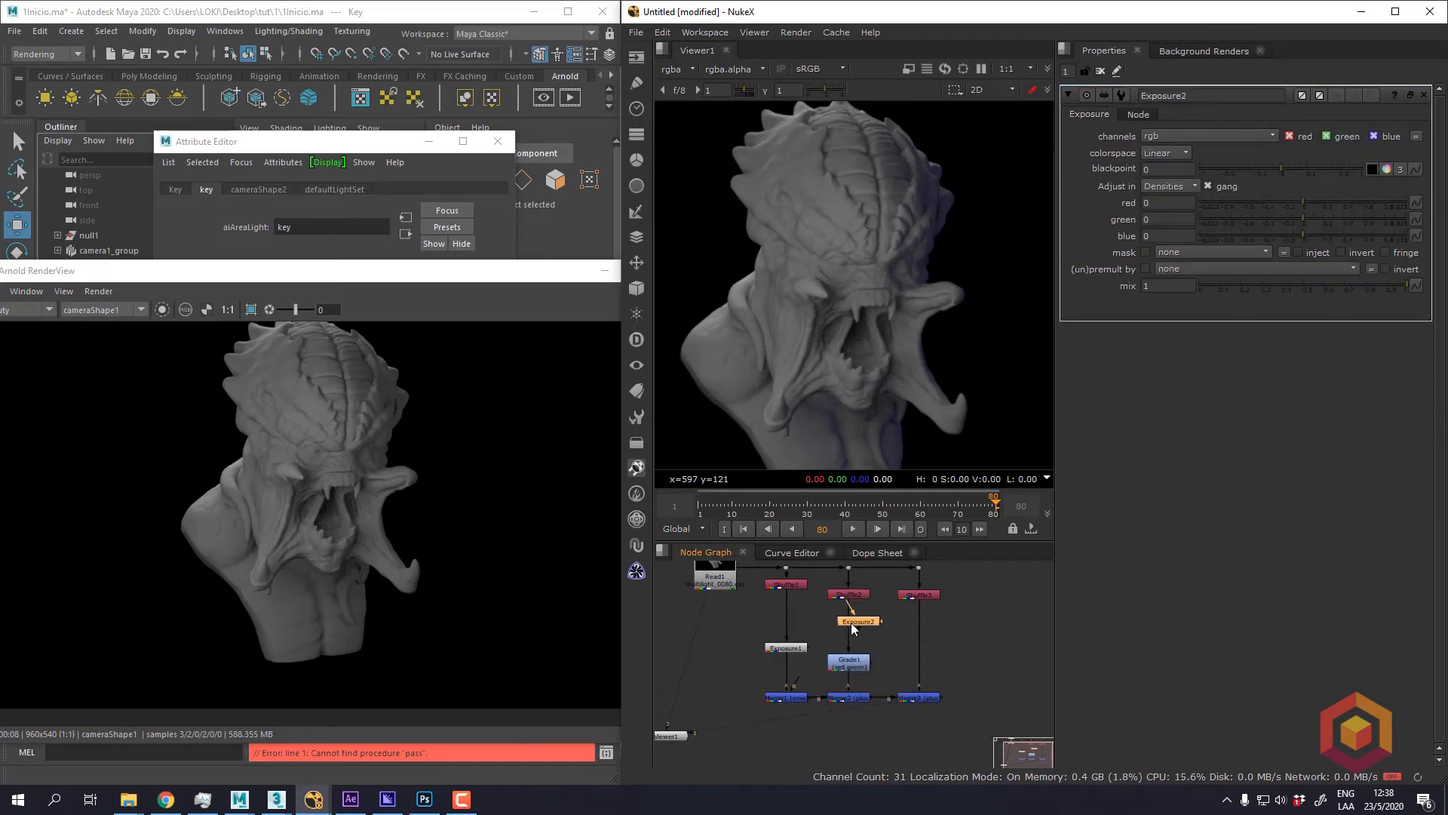
{"action": "left_click", "coordinate": [851, 623]}
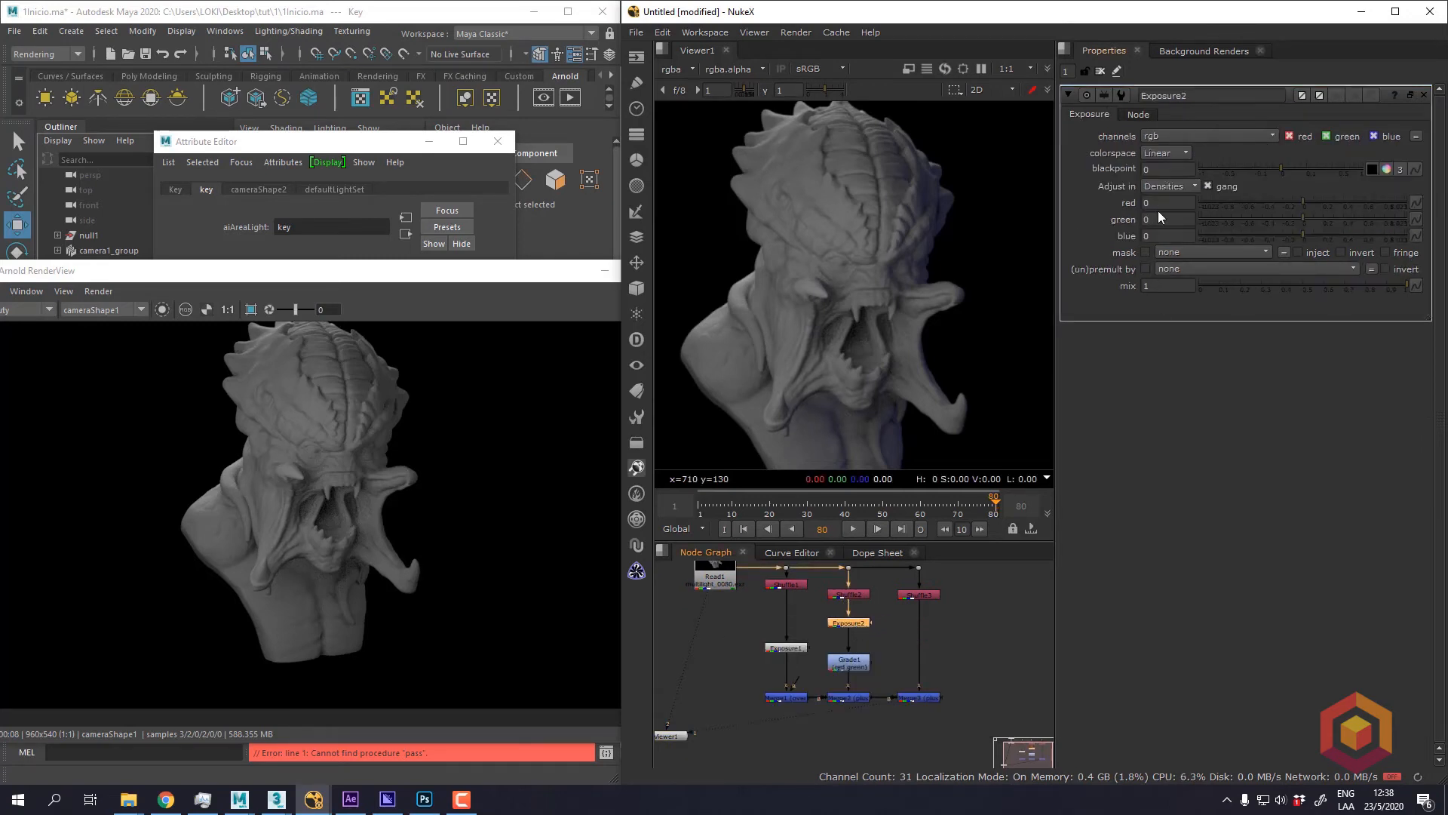
Set the Exposure2 node to adjust in stops, raise its ganged red, green and blue values to 2.6, and view Merge3
{"action": "left_click", "coordinate": [1173, 159]}
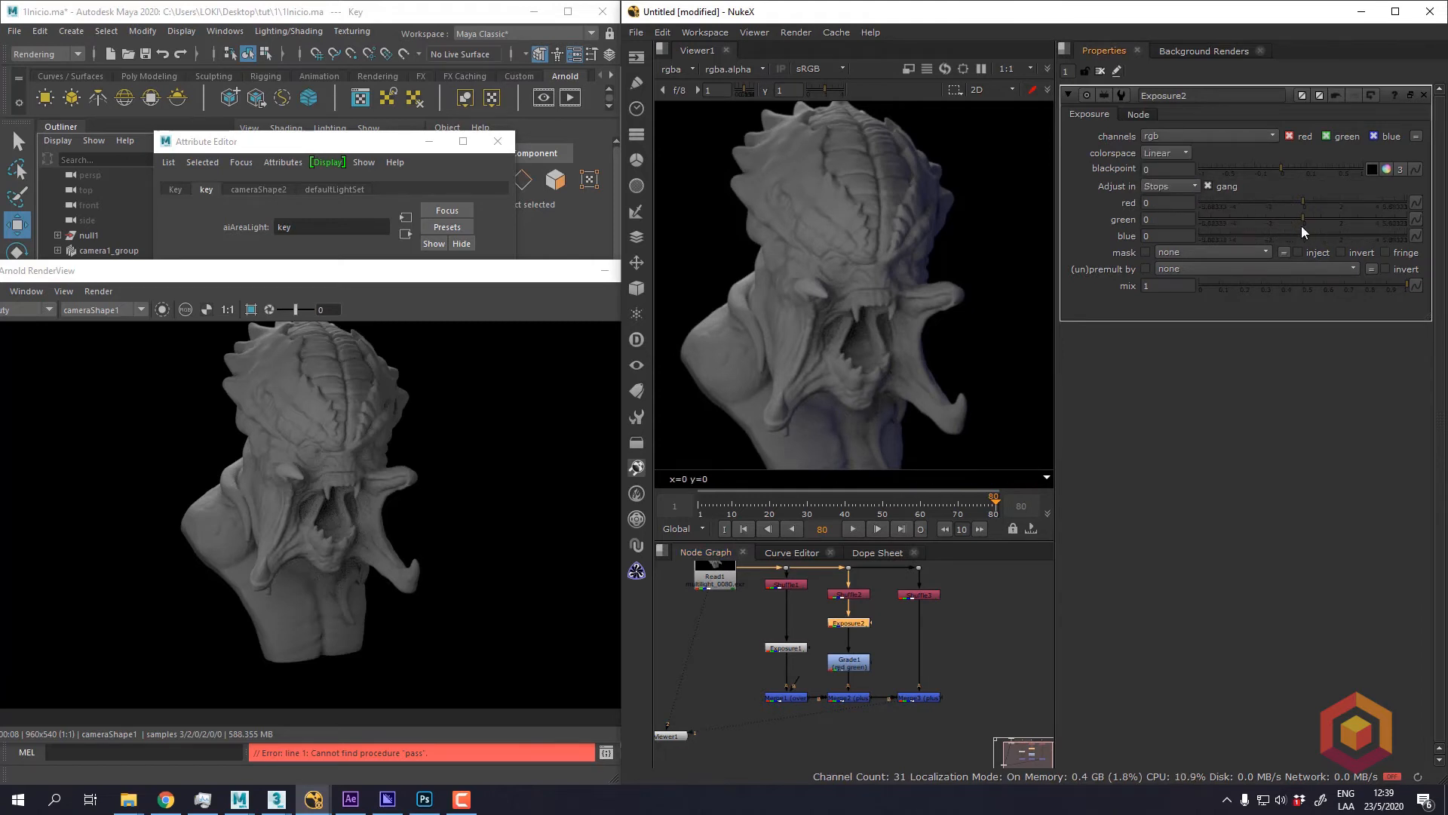
{"action": "left_click_drag", "start_coordinate": [1314, 207], "coordinate": [1351, 208]}
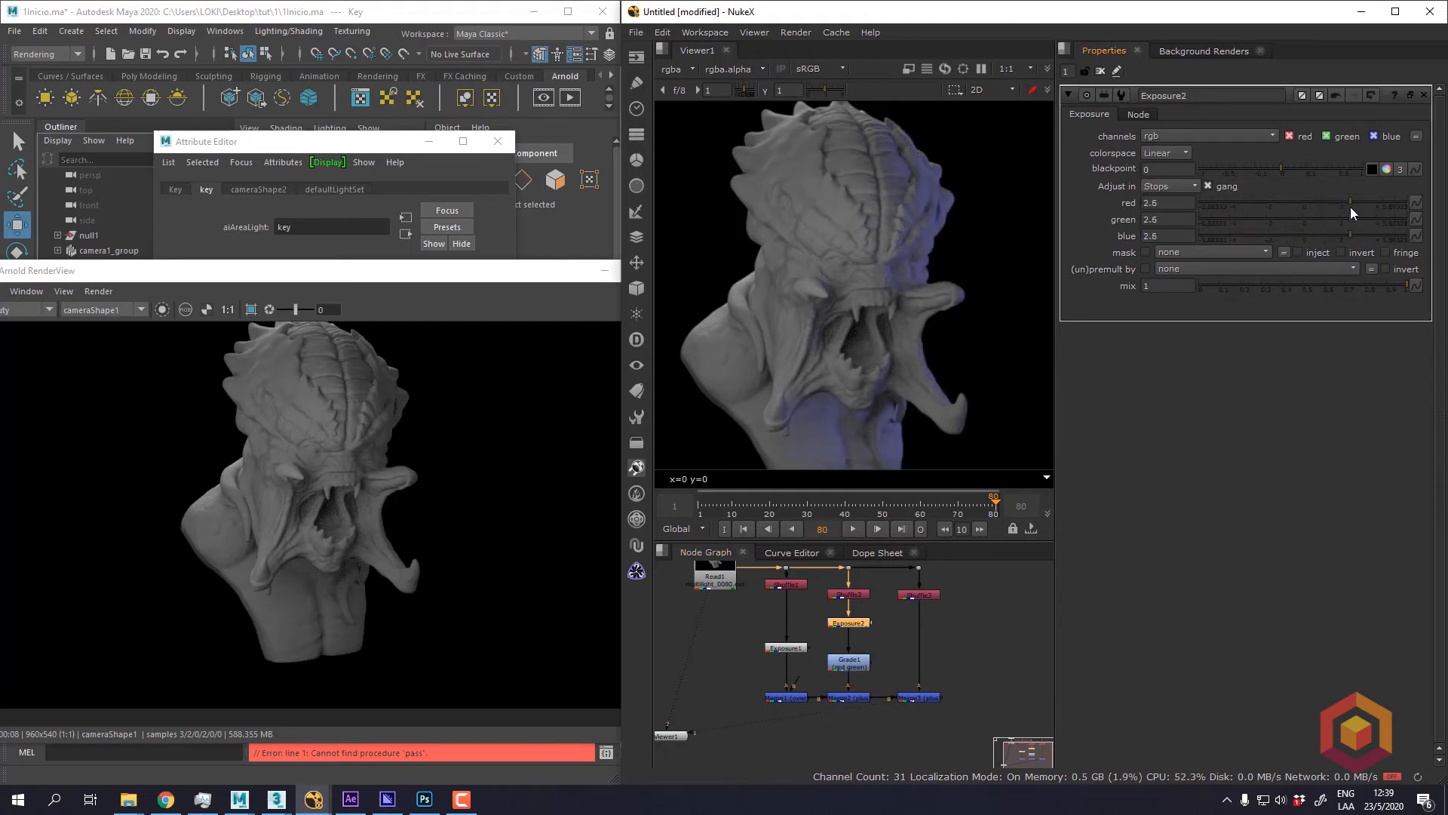
{"action": "double_click", "coordinate": [1154, 204]}
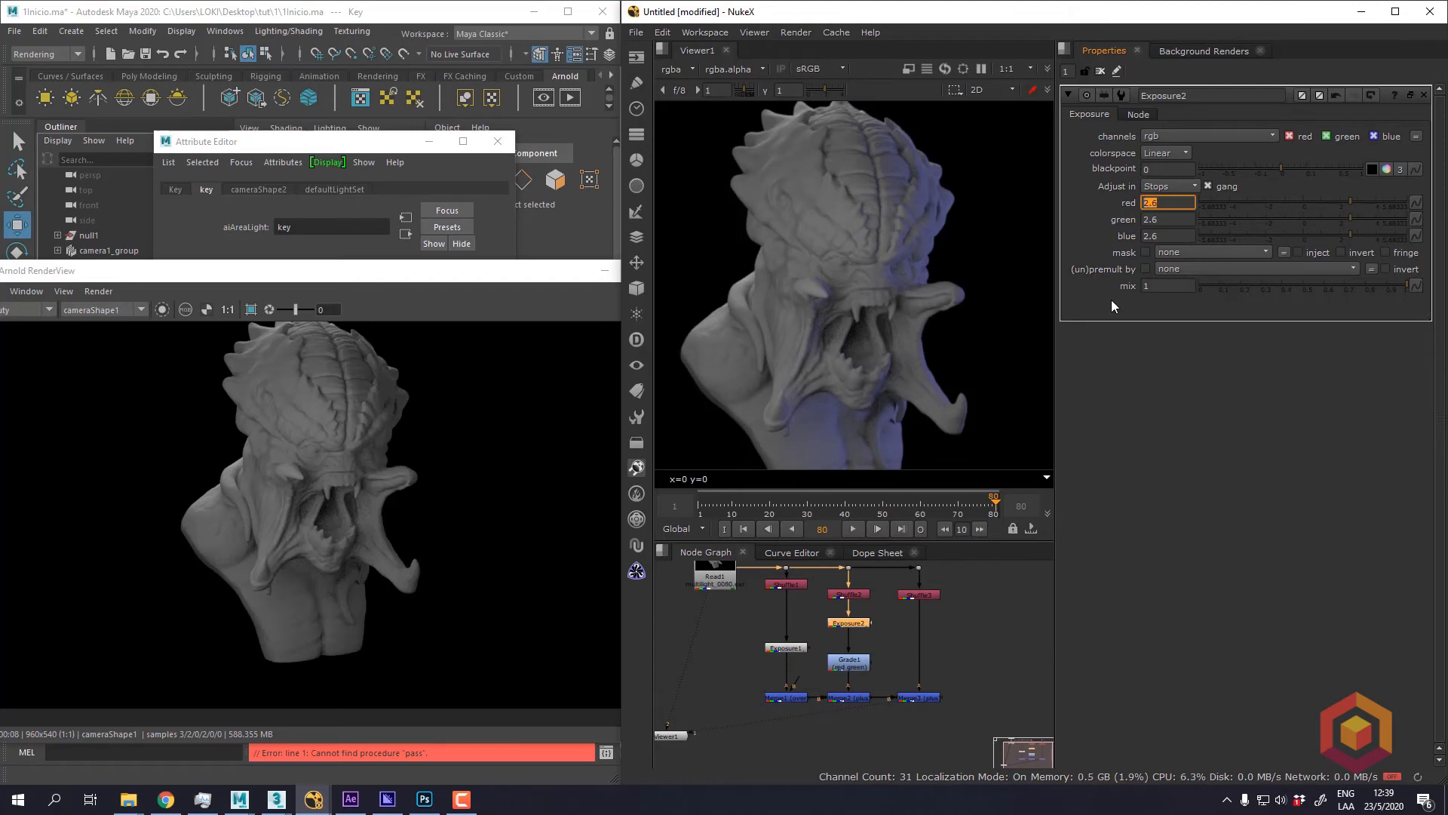
{"action": "left_click", "coordinate": [912, 695]}
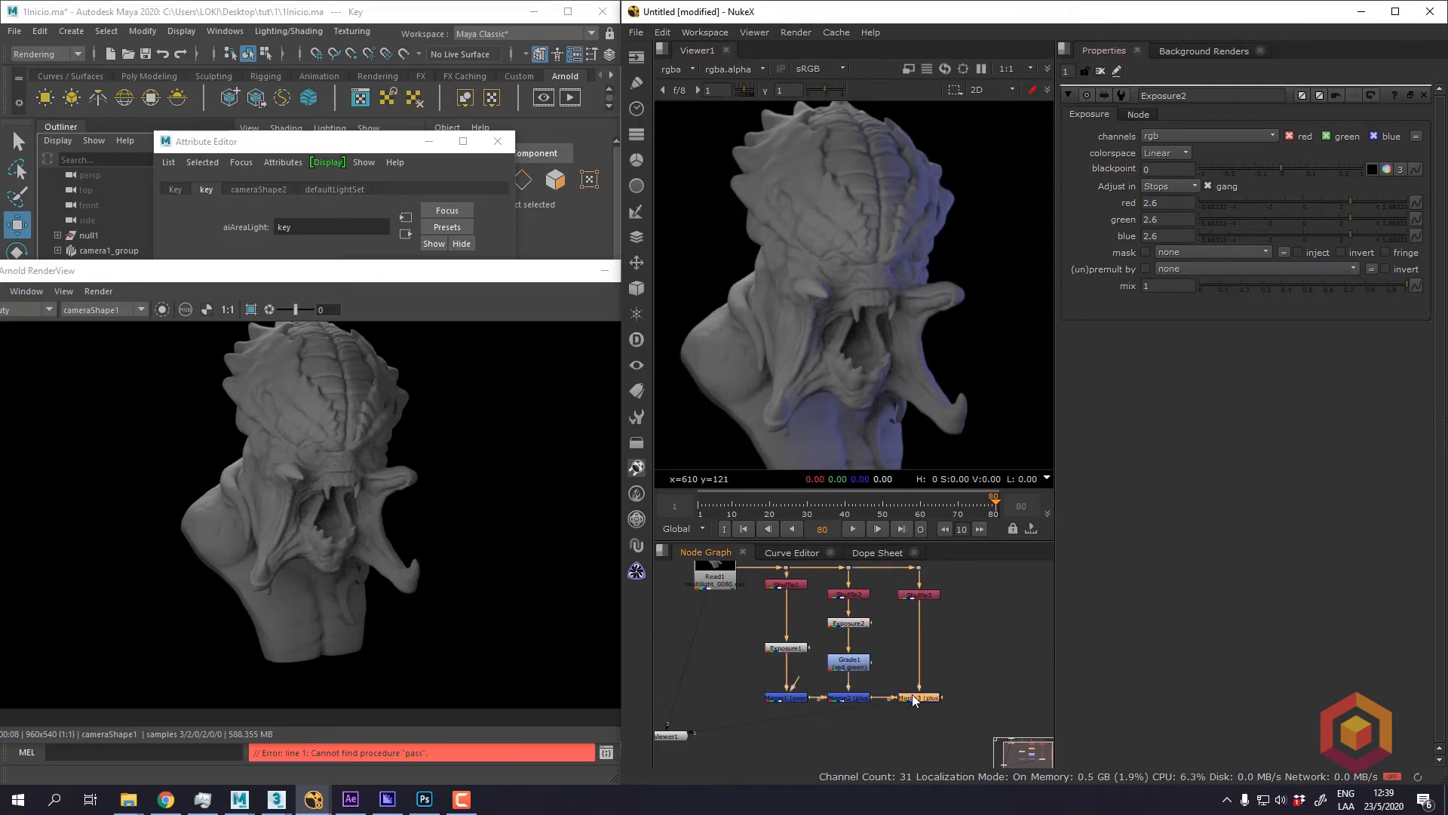
{"action": "key", "text": "1"}
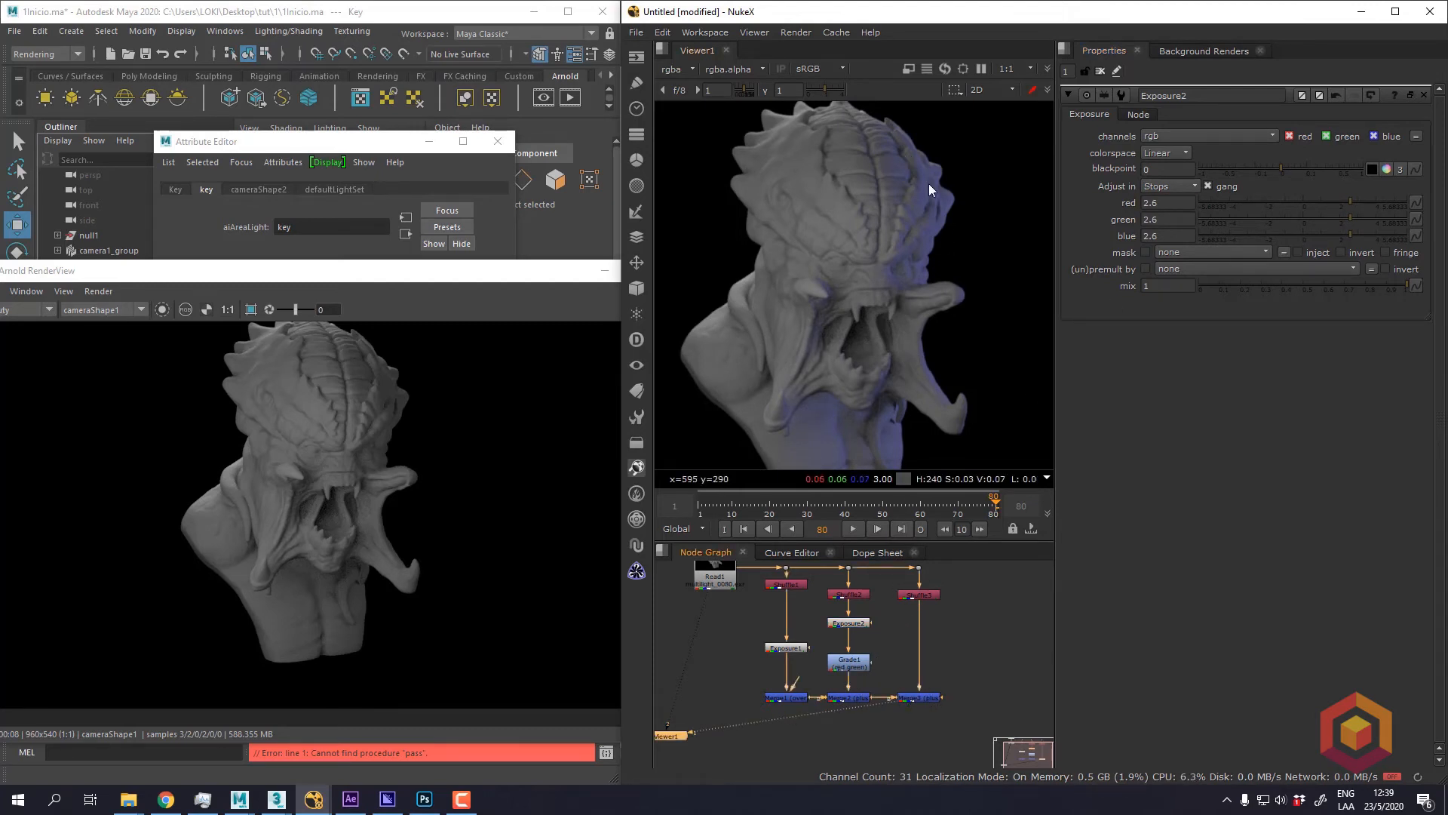
Switch to Maya, select the Fill area light, and arrange the render window and Attribute Editor to expose its light attributes
{"action": "left_click_drag", "start_coordinate": [504, 277], "coordinate": [408, 310]}
{"action": "scroll", "coordinate": [870, 278], "scroll_direction": "down", "scroll_amount": 2}
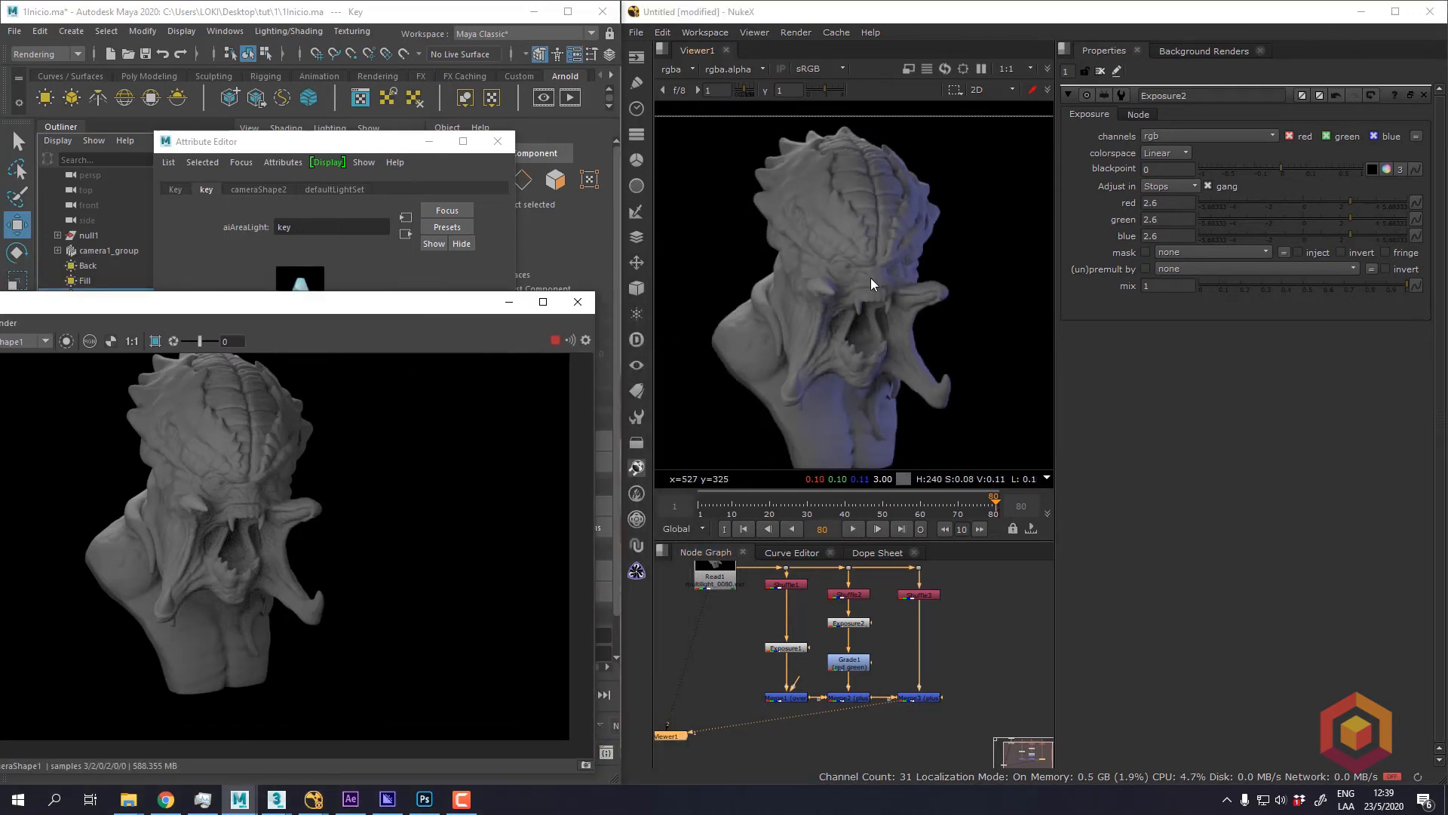
{"action": "left_click_drag", "start_coordinate": [497, 304], "coordinate": [472, 453]}
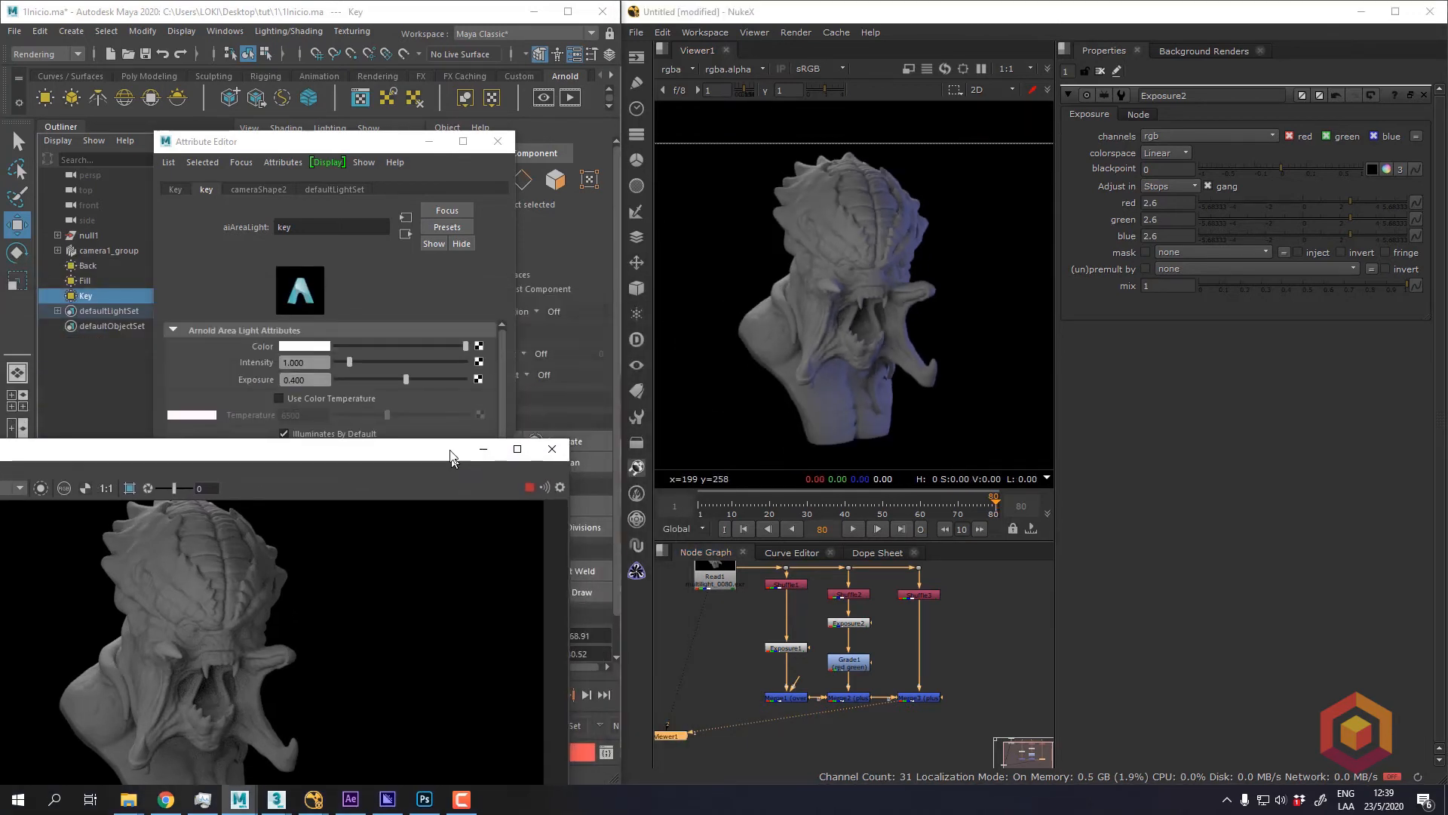
{"action": "left_click", "coordinate": [93, 282]}
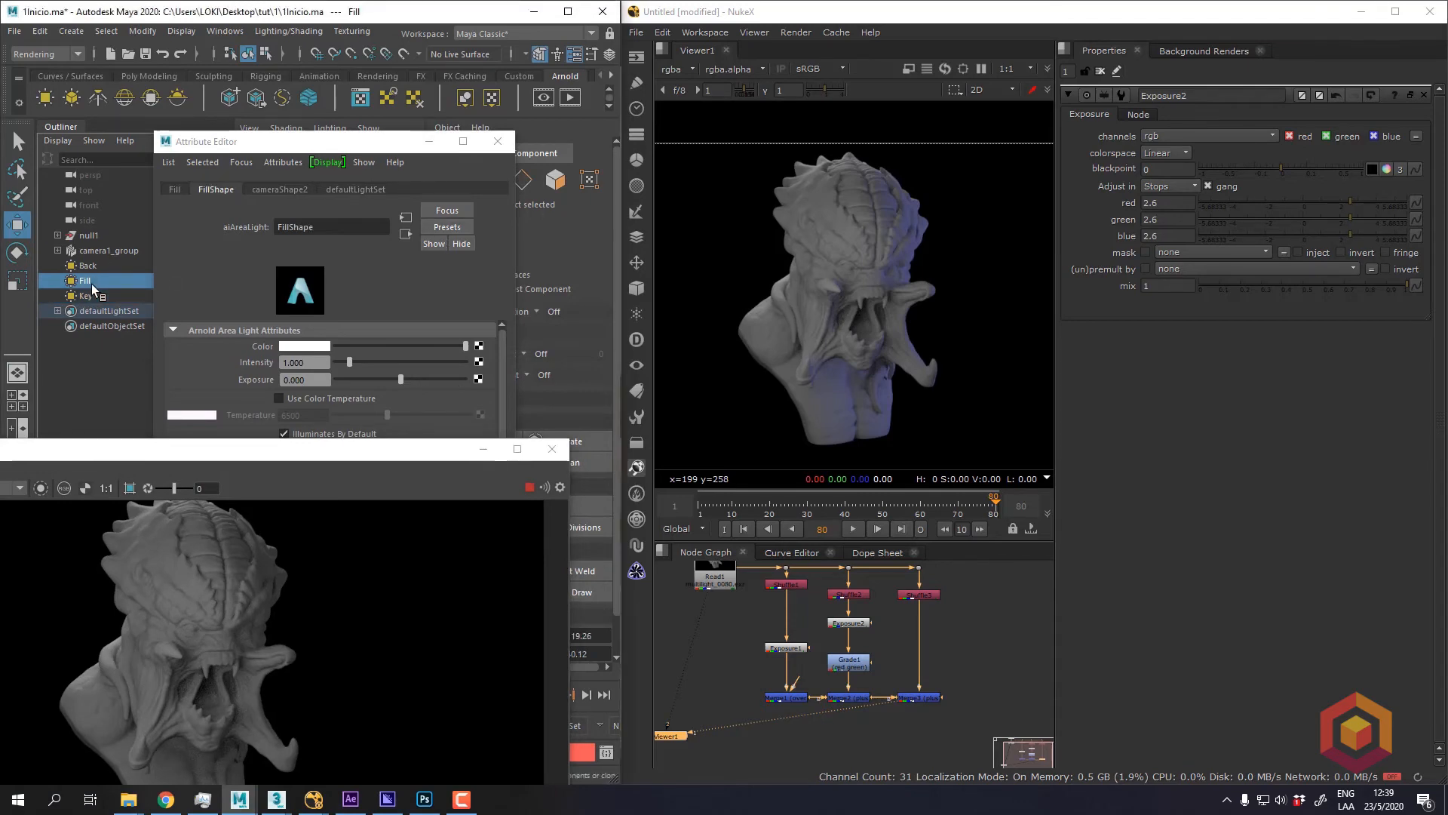
{"action": "left_click_drag", "start_coordinate": [350, 146], "coordinate": [369, 107]}
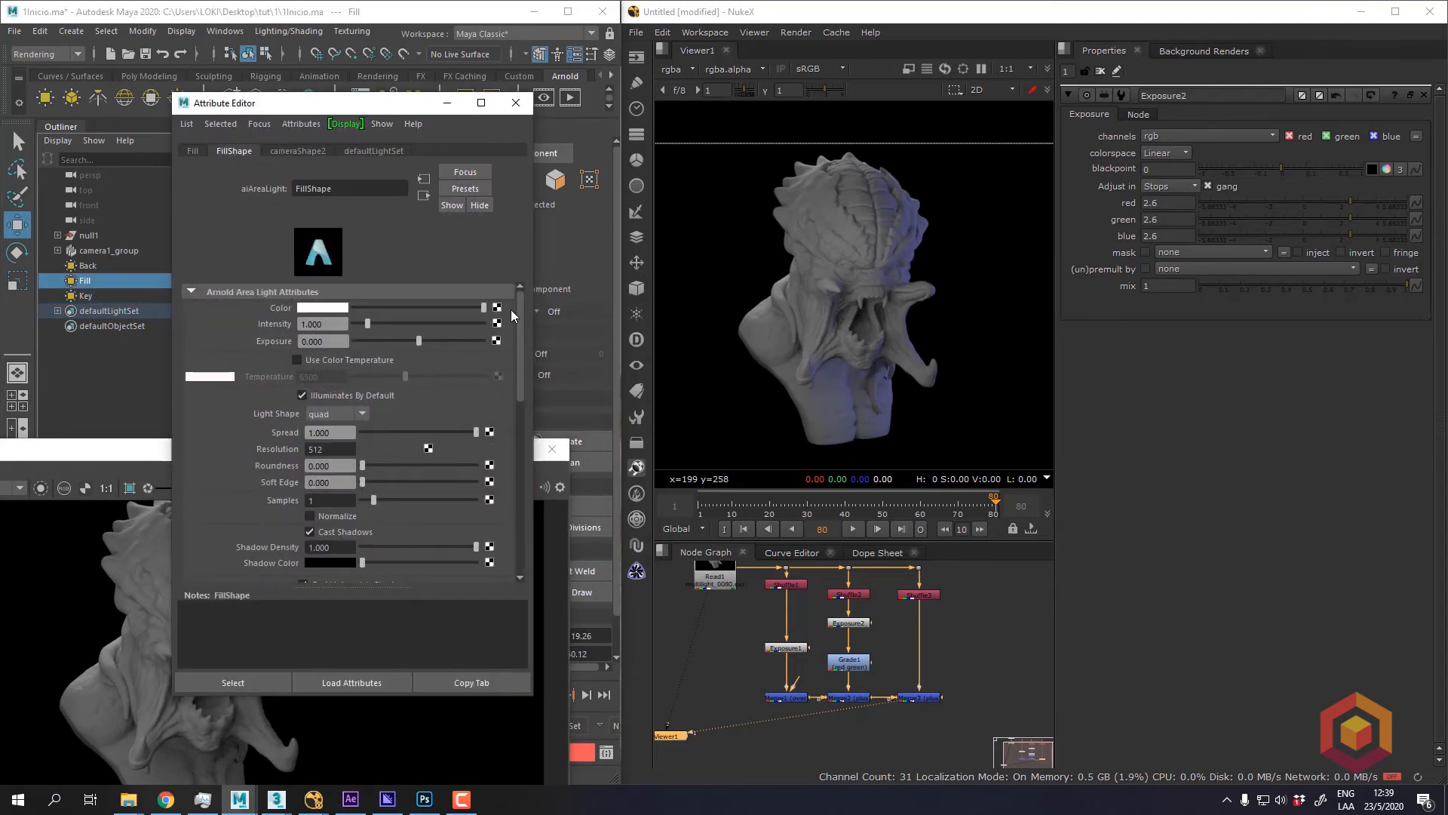
{"action": "scroll", "coordinate": [860, 625], "scroll_direction": "up", "scroll_amount": 1}
Switch to Nuke, select the Exposure2 node, and highlight its red stops value for comparison with the Fill light's exposure
{"action": "left_click", "coordinate": [862, 626]}
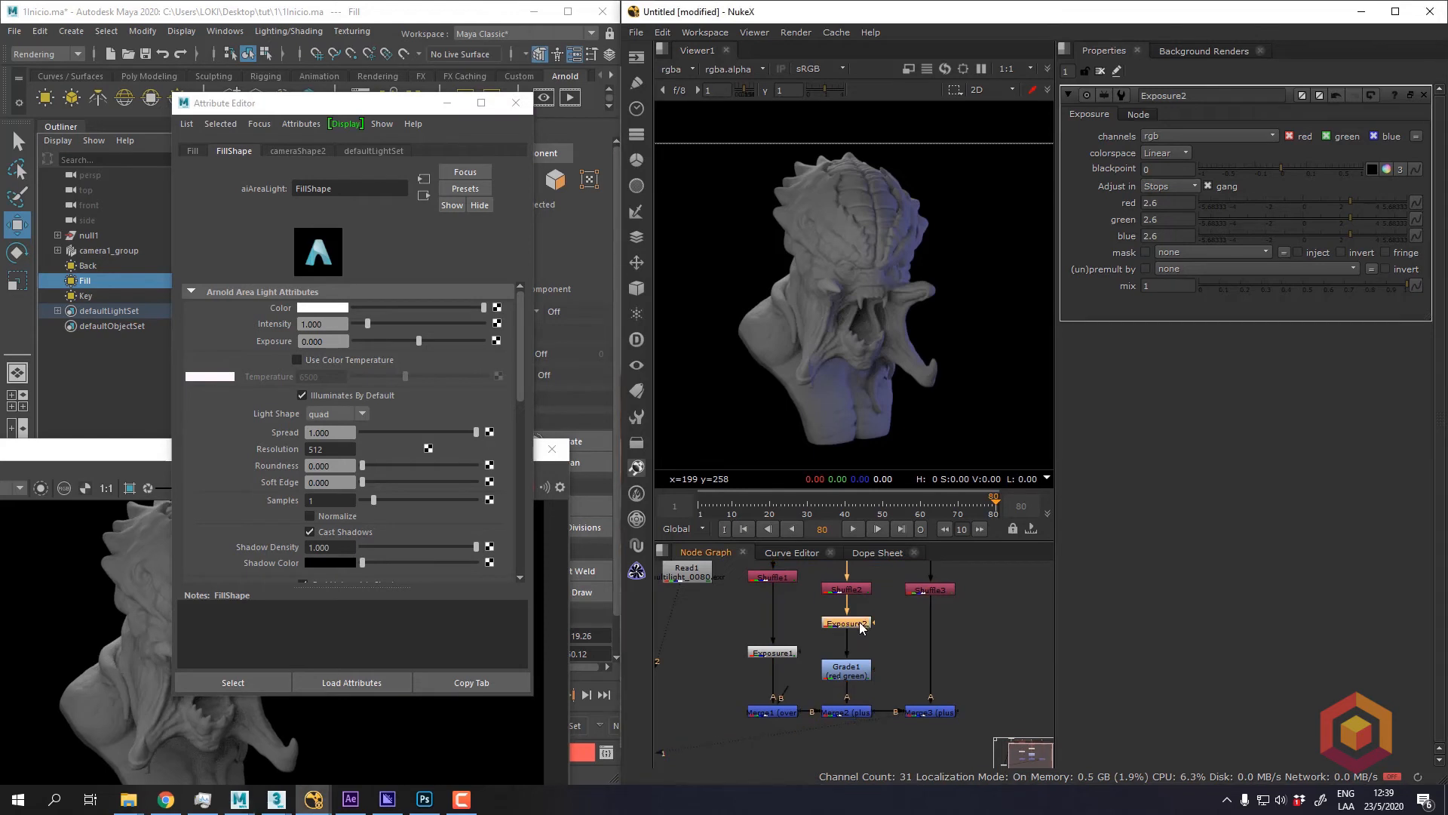
{"action": "left_click", "coordinate": [1157, 202]}
{"action": "left_click", "coordinate": [1160, 203]}
{"action": "left_click", "coordinate": [1169, 187]}
{"action": "left_click", "coordinate": [1106, 219]}
{"action": "left_click_drag", "start_coordinate": [1159, 204], "coordinate": [1139, 210]}
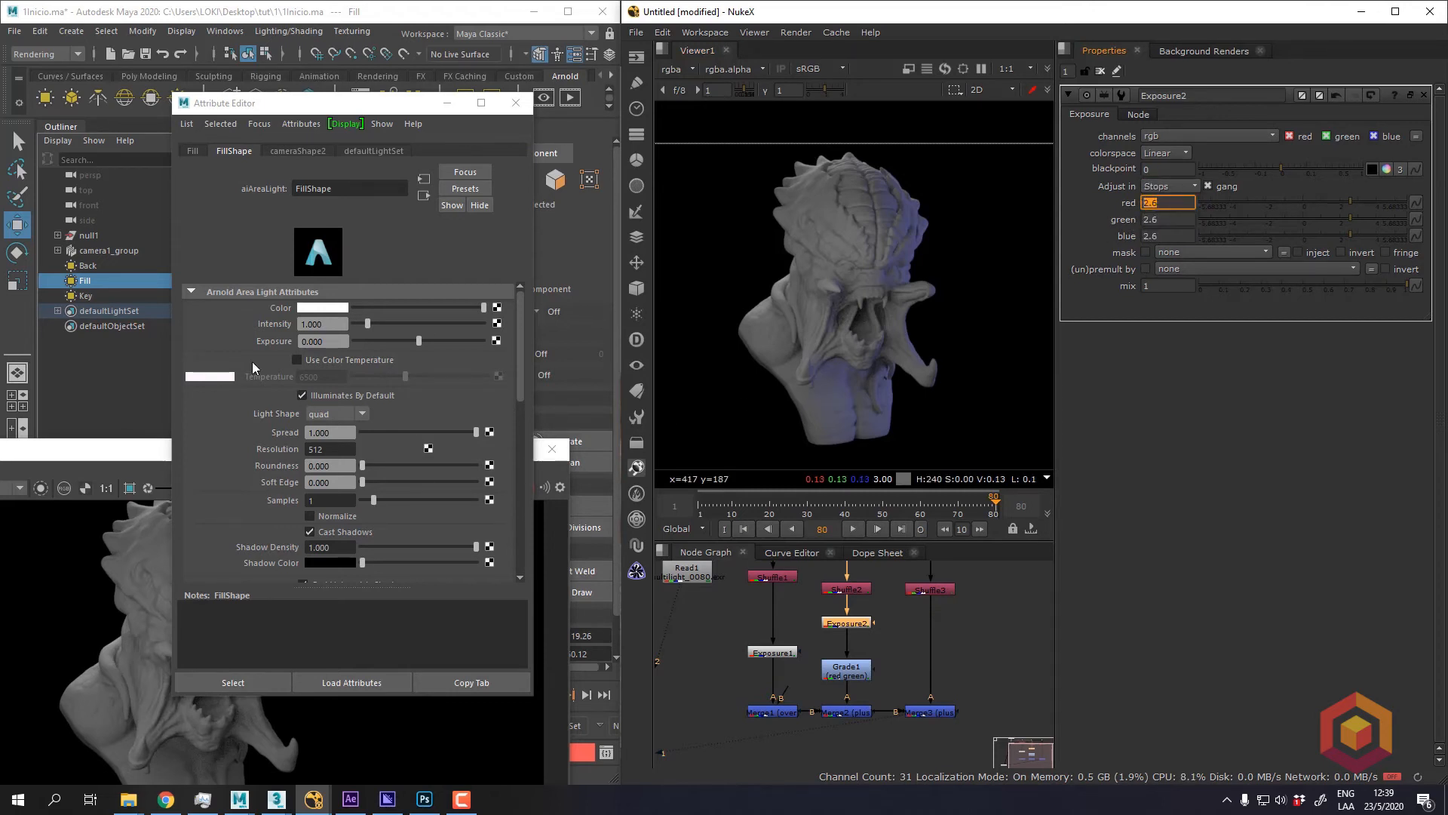
Switch to Maya, set the Fill light's Exposure to 2.6, and bring the Arnold render window to the front
{"action": "left_click_drag", "start_coordinate": [335, 340], "coordinate": [295, 340]}
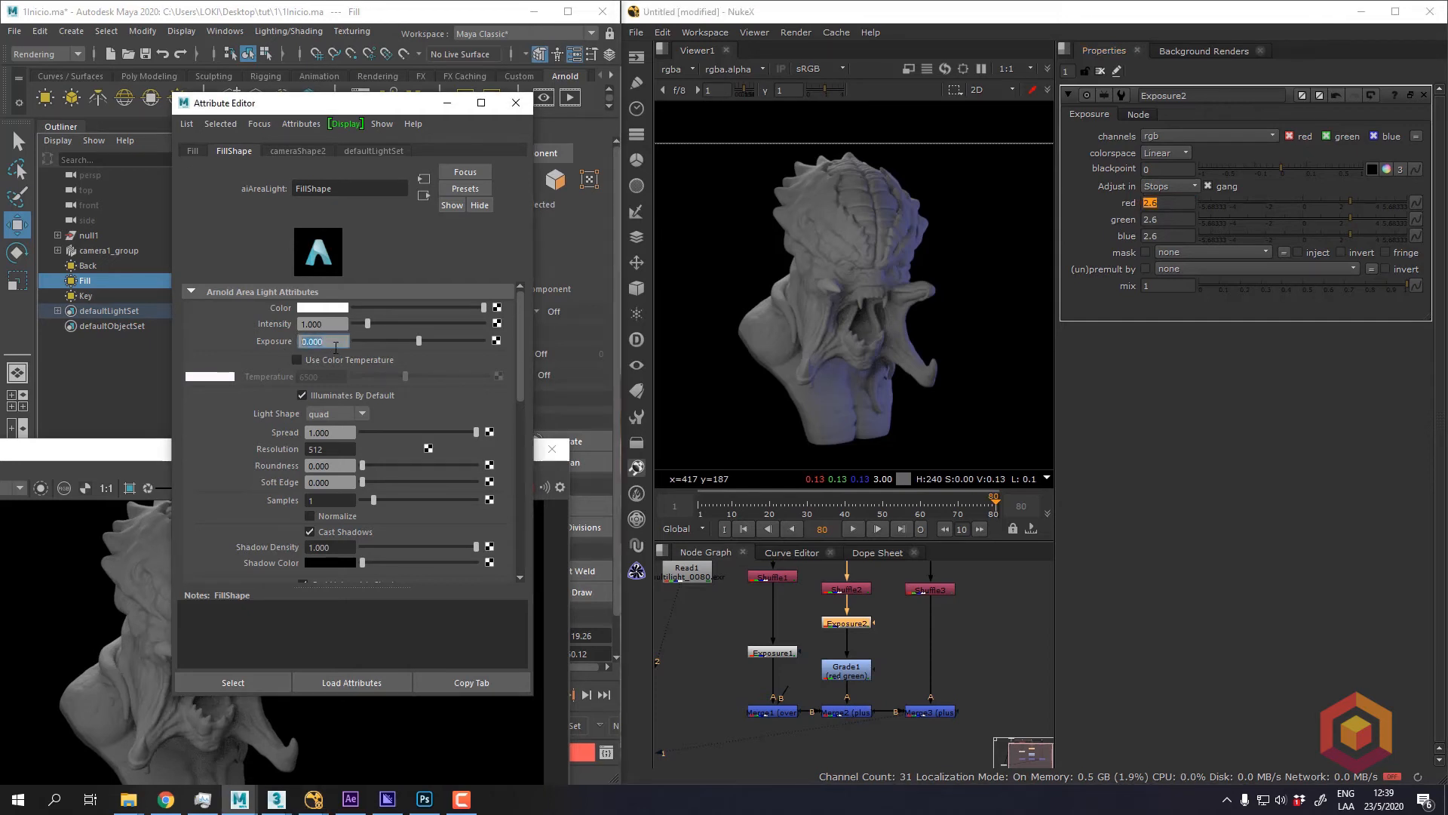
{"action": "type", "text": "2.6"}
{"action": "key", "text": "Return"}
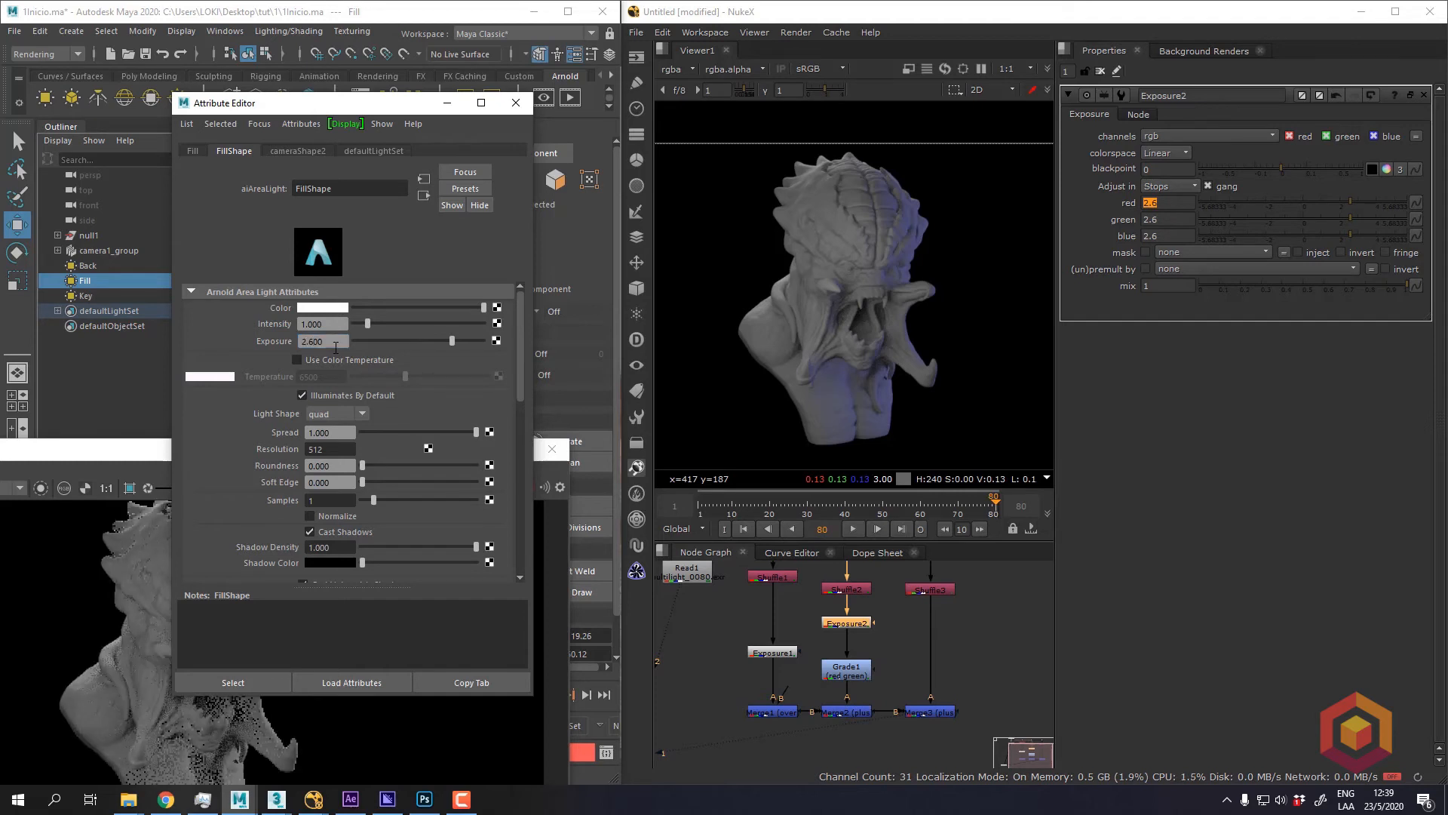
{"action": "left_click", "coordinate": [379, 758]}
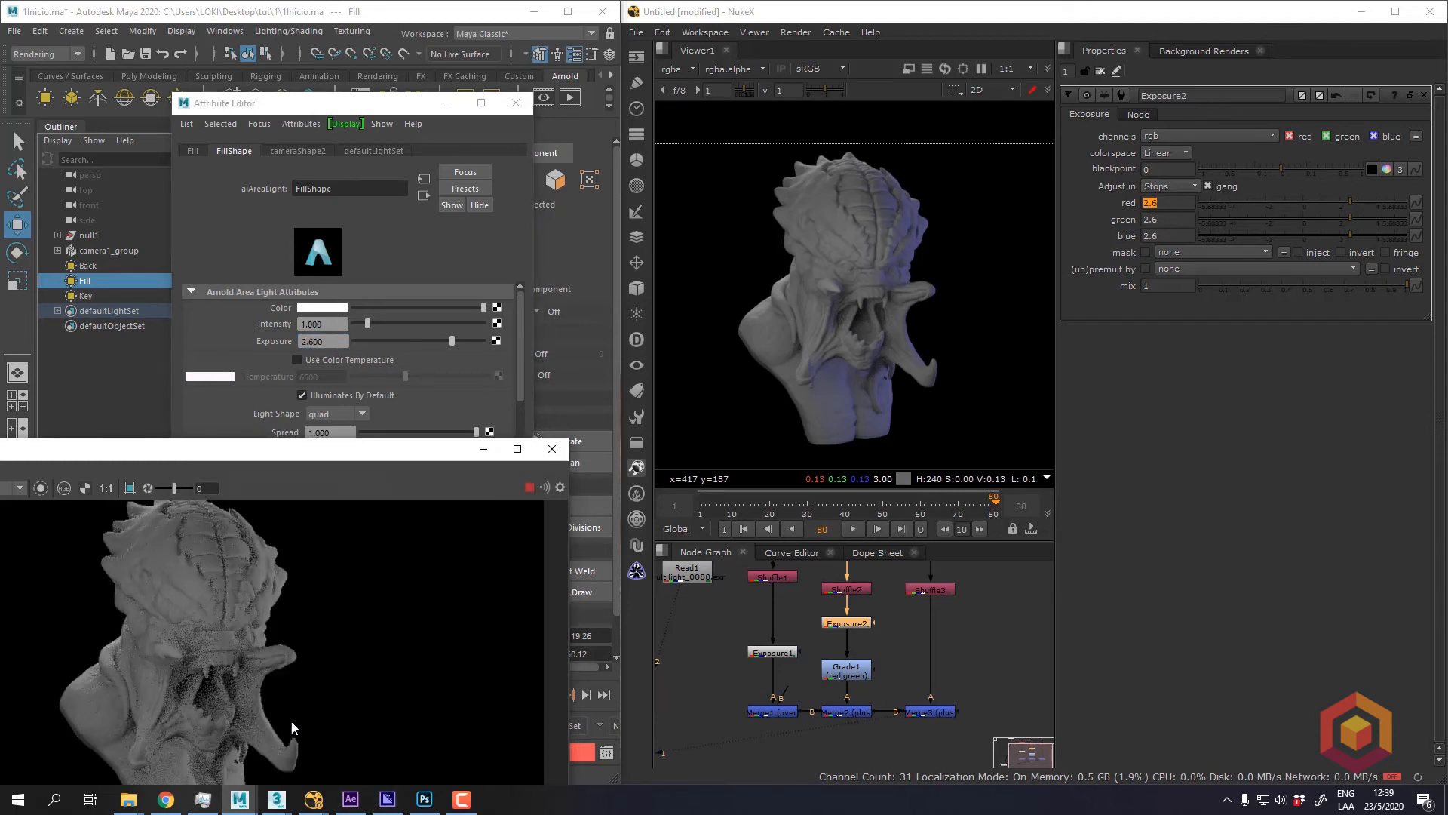
Open the Grade1 node's properties in Nuke, and set the Fill light's color picker in Maya to RGB, 0 to 1.0
{"action": "double_click", "coordinate": [858, 677]}
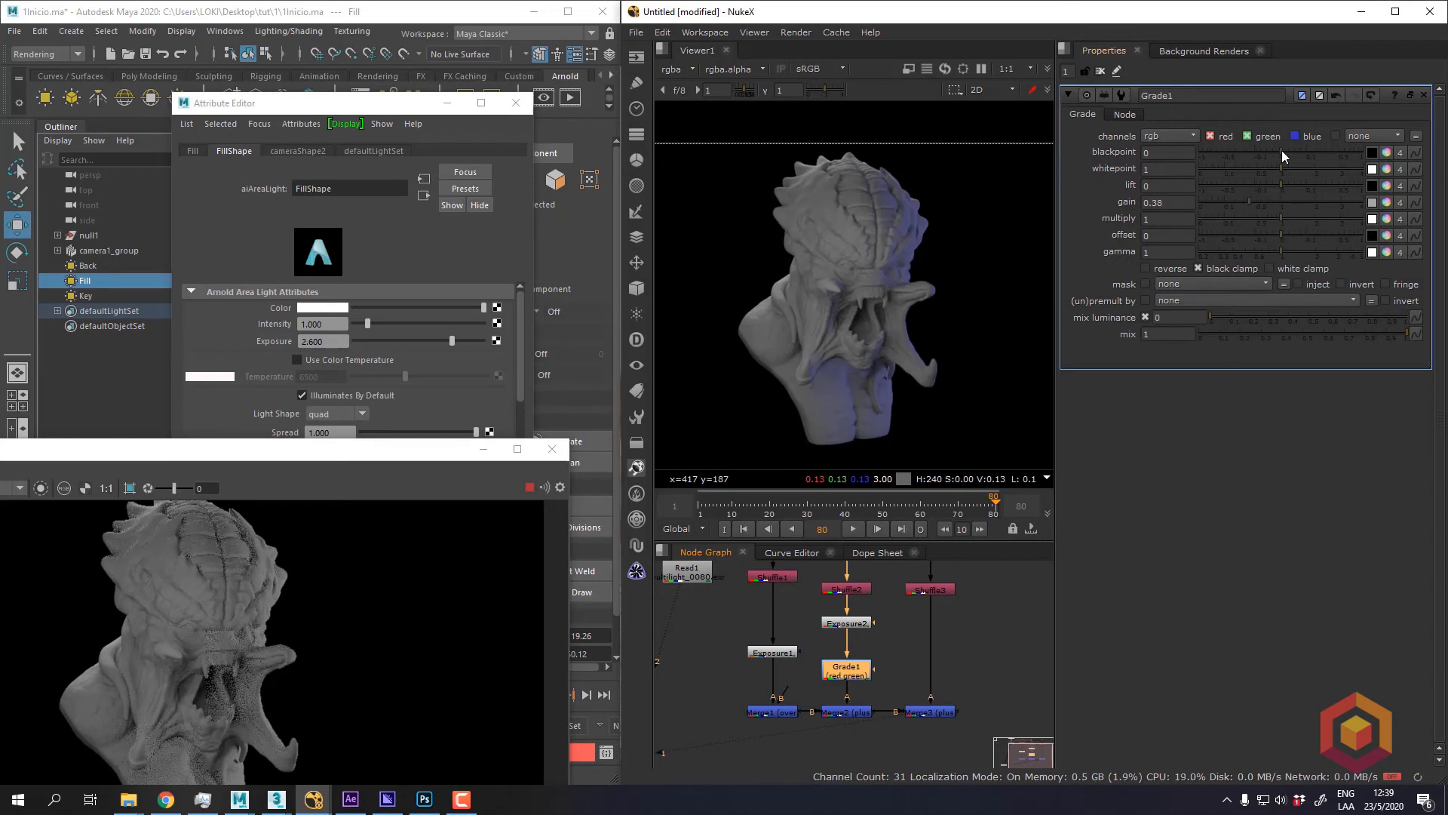
{"action": "left_click", "coordinate": [332, 309]}
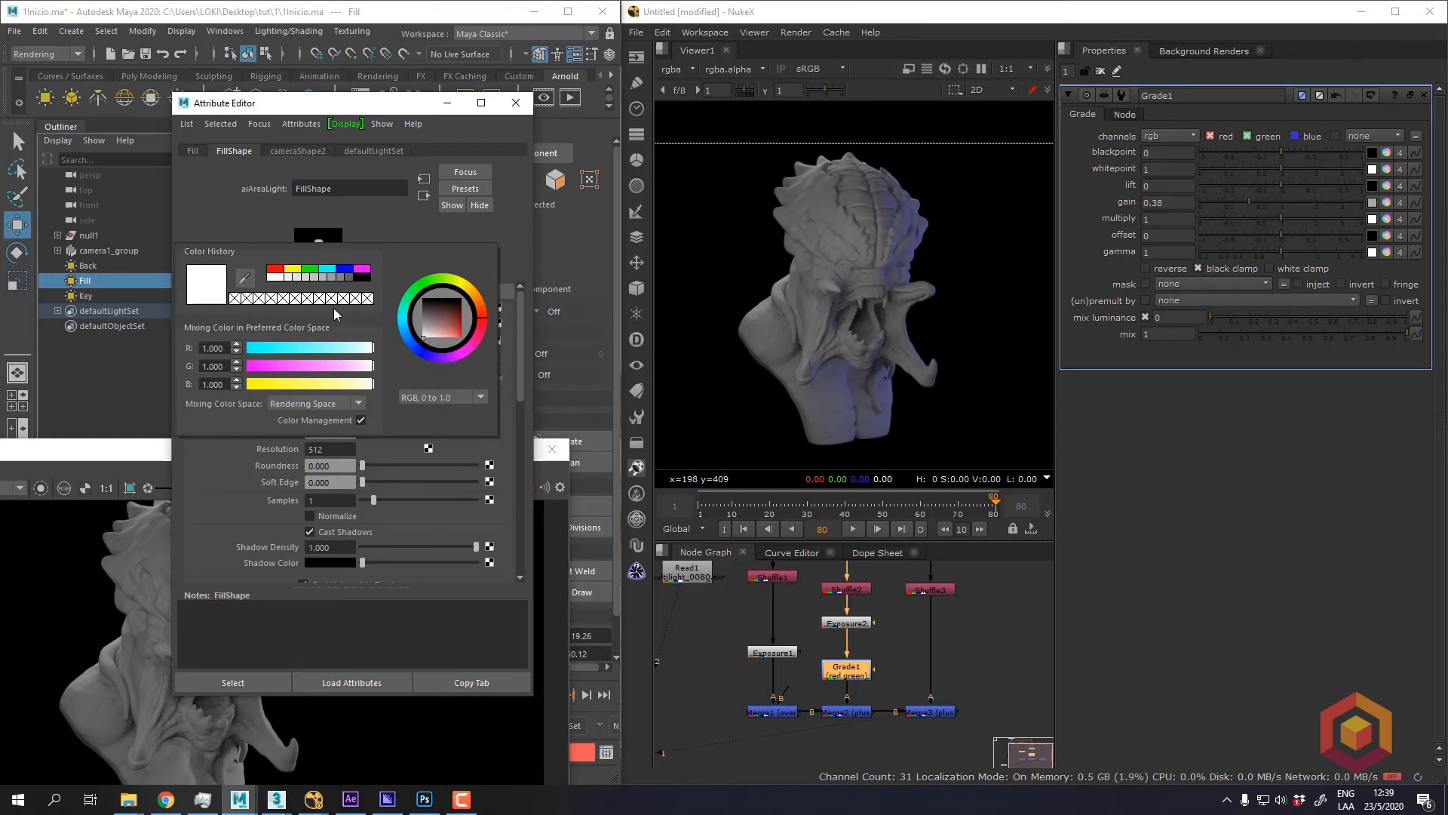
{"action": "left_click", "coordinate": [414, 398]}
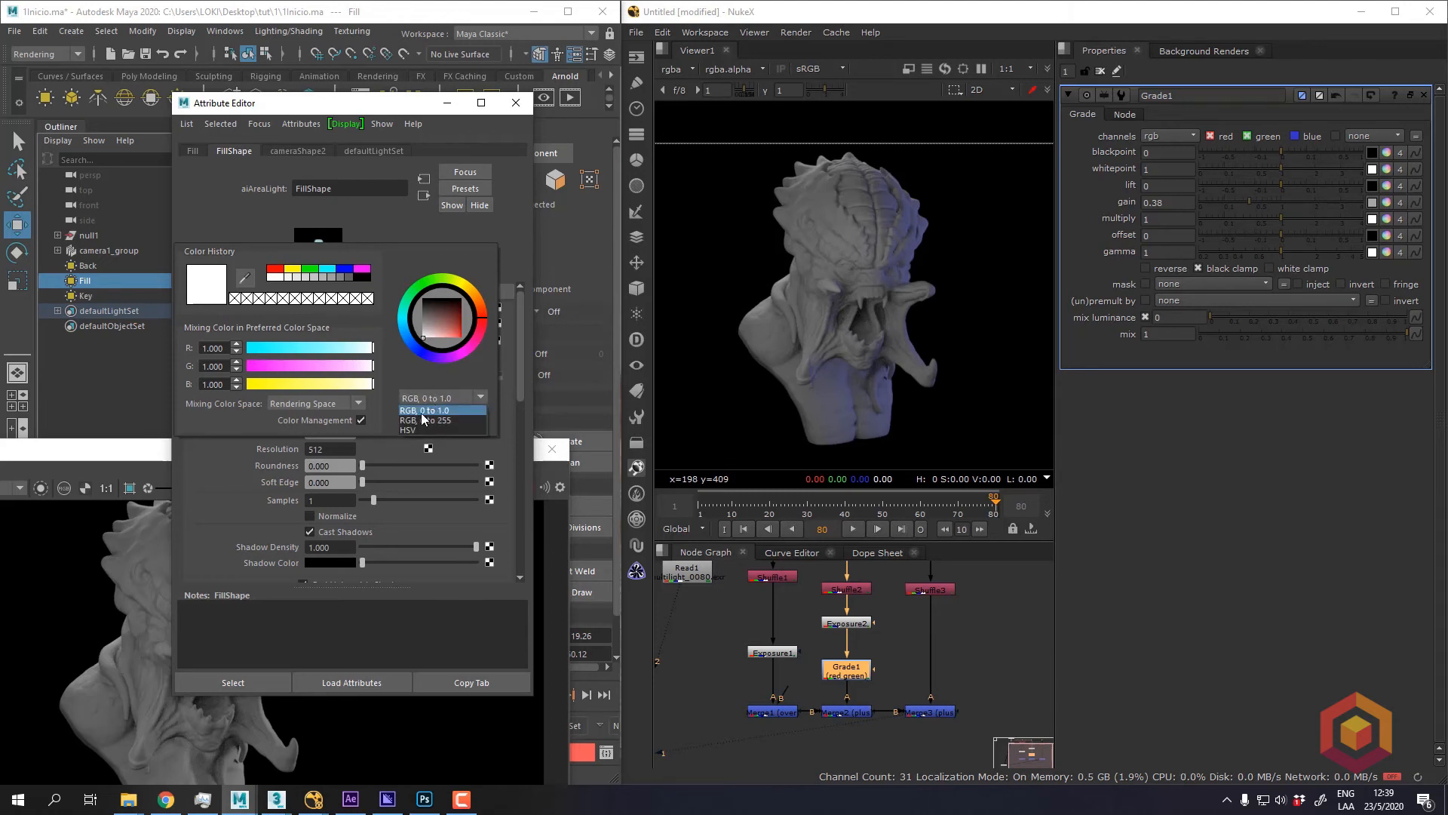
{"action": "left_click", "coordinate": [435, 411]}
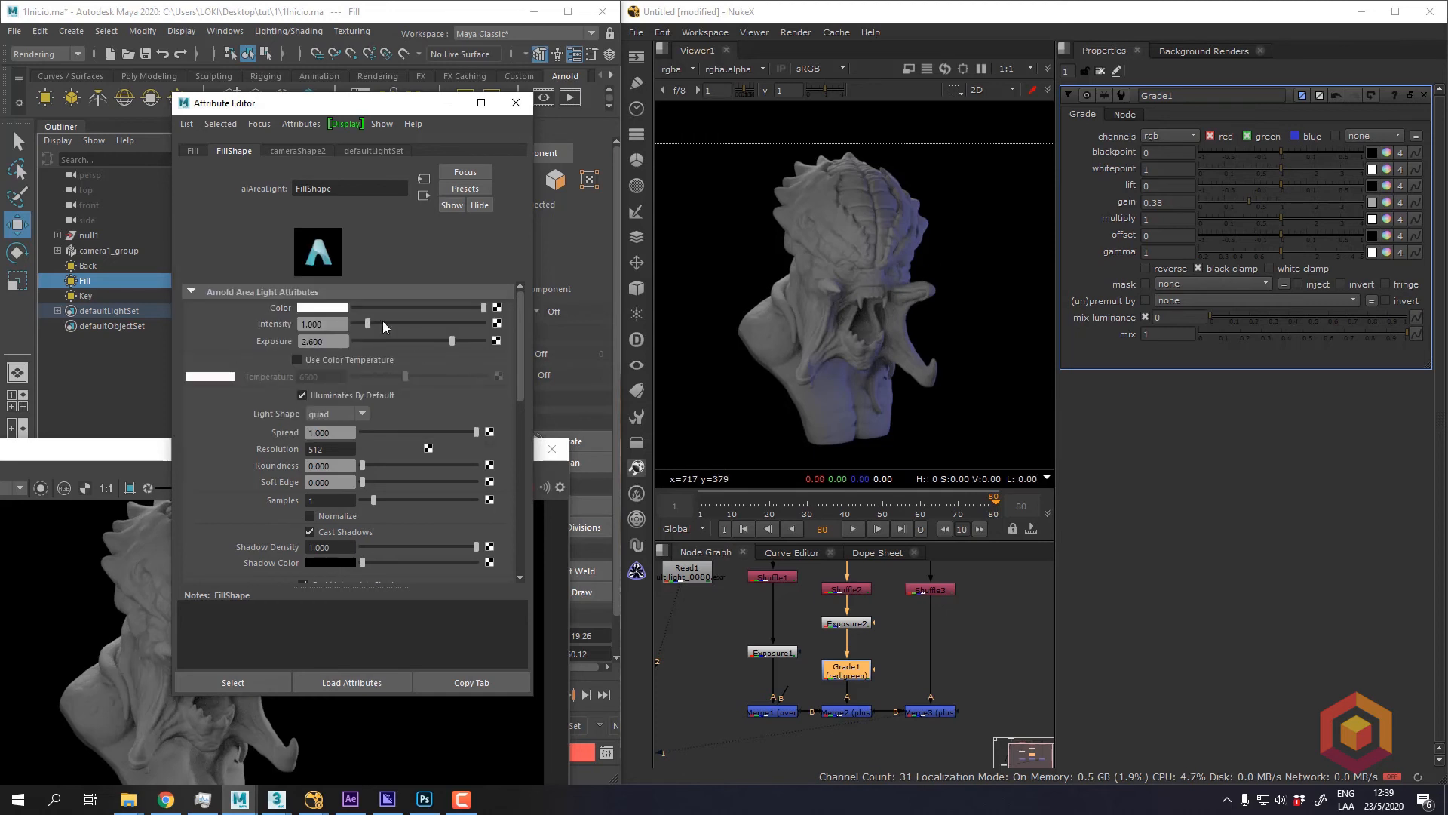
{"action": "left_click", "coordinate": [322, 308]}
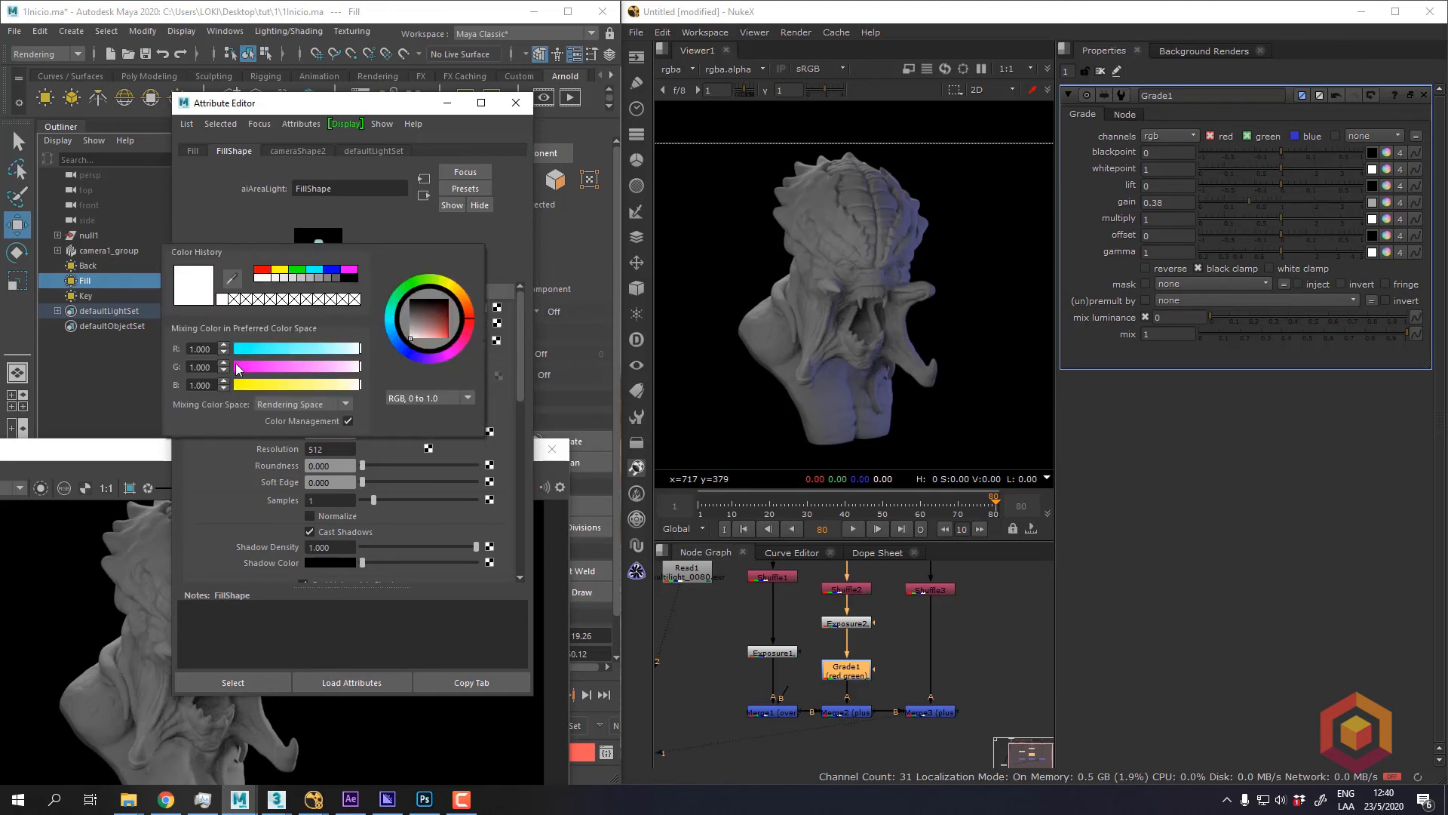
Switch to Nuke and copy the gain value of the Grade1 node
{"action": "left_click", "coordinate": [1162, 203]}
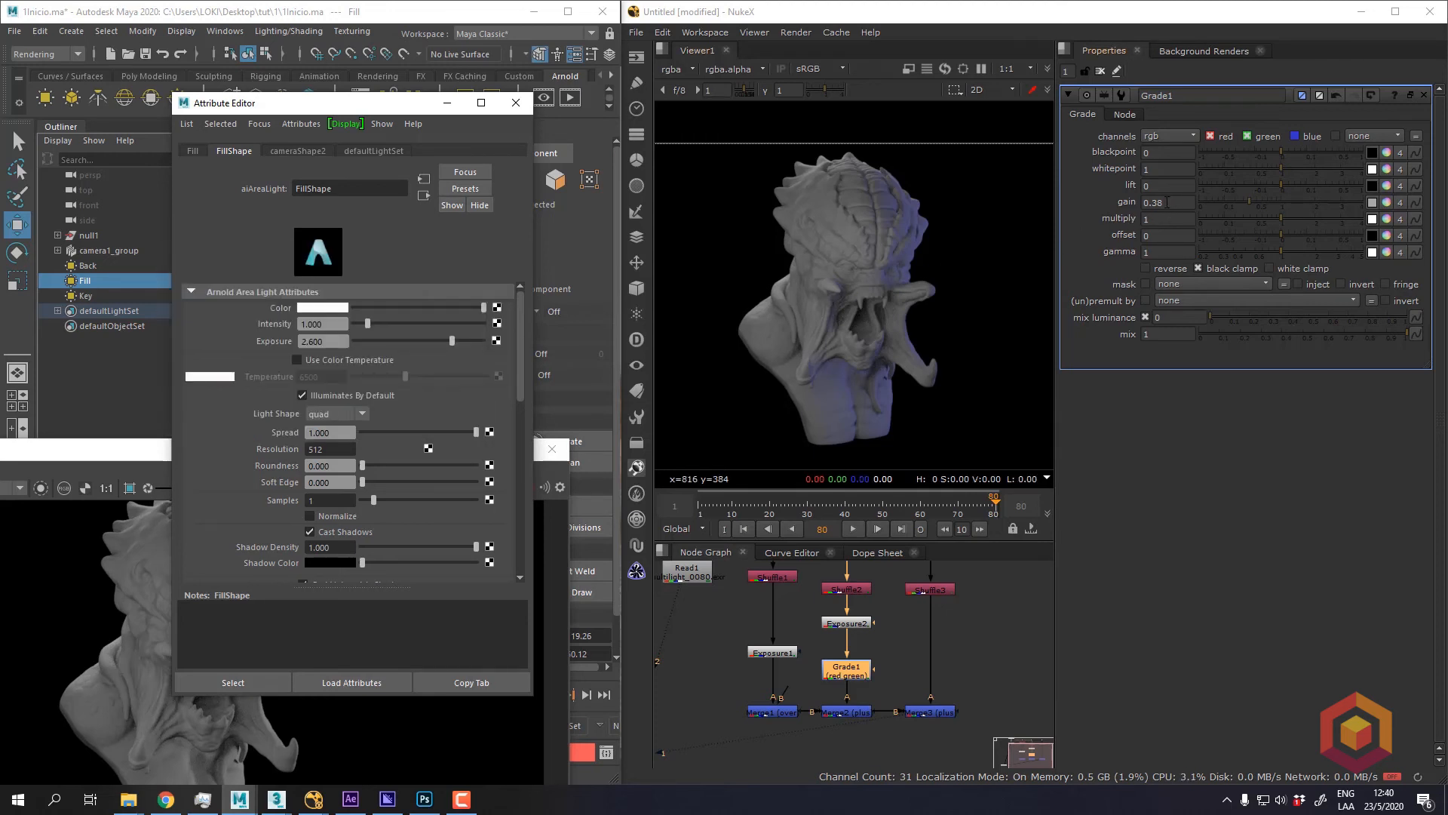
{"action": "left_click_drag", "start_coordinate": [1160, 202], "coordinate": [1143, 202]}
{"action": "key", "text": "ctrl+c"}
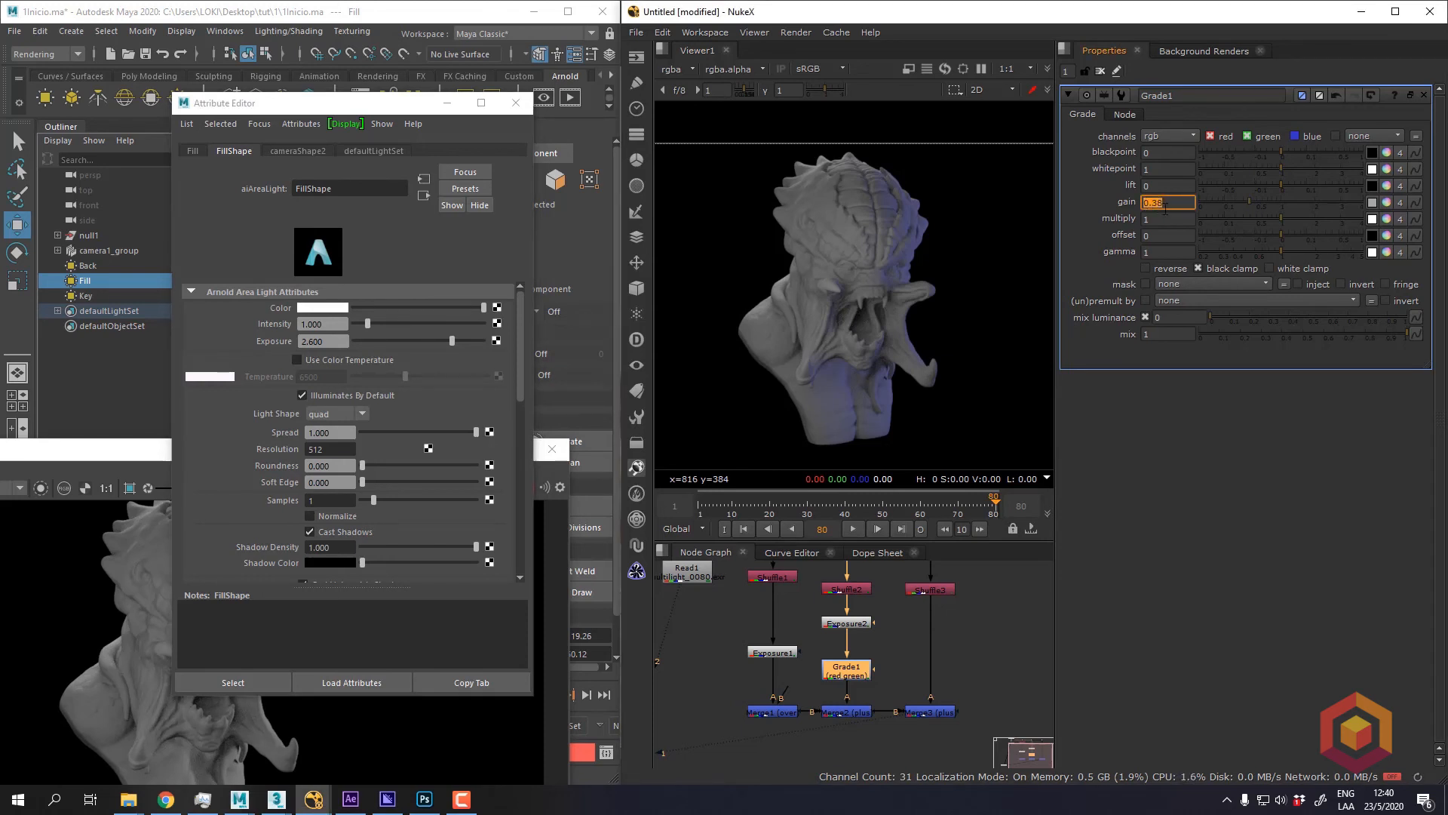
Switch to Maya and paste the copied 0.38 into the red and green values of the Fill light's color
{"action": "left_click", "coordinate": [311, 308]}
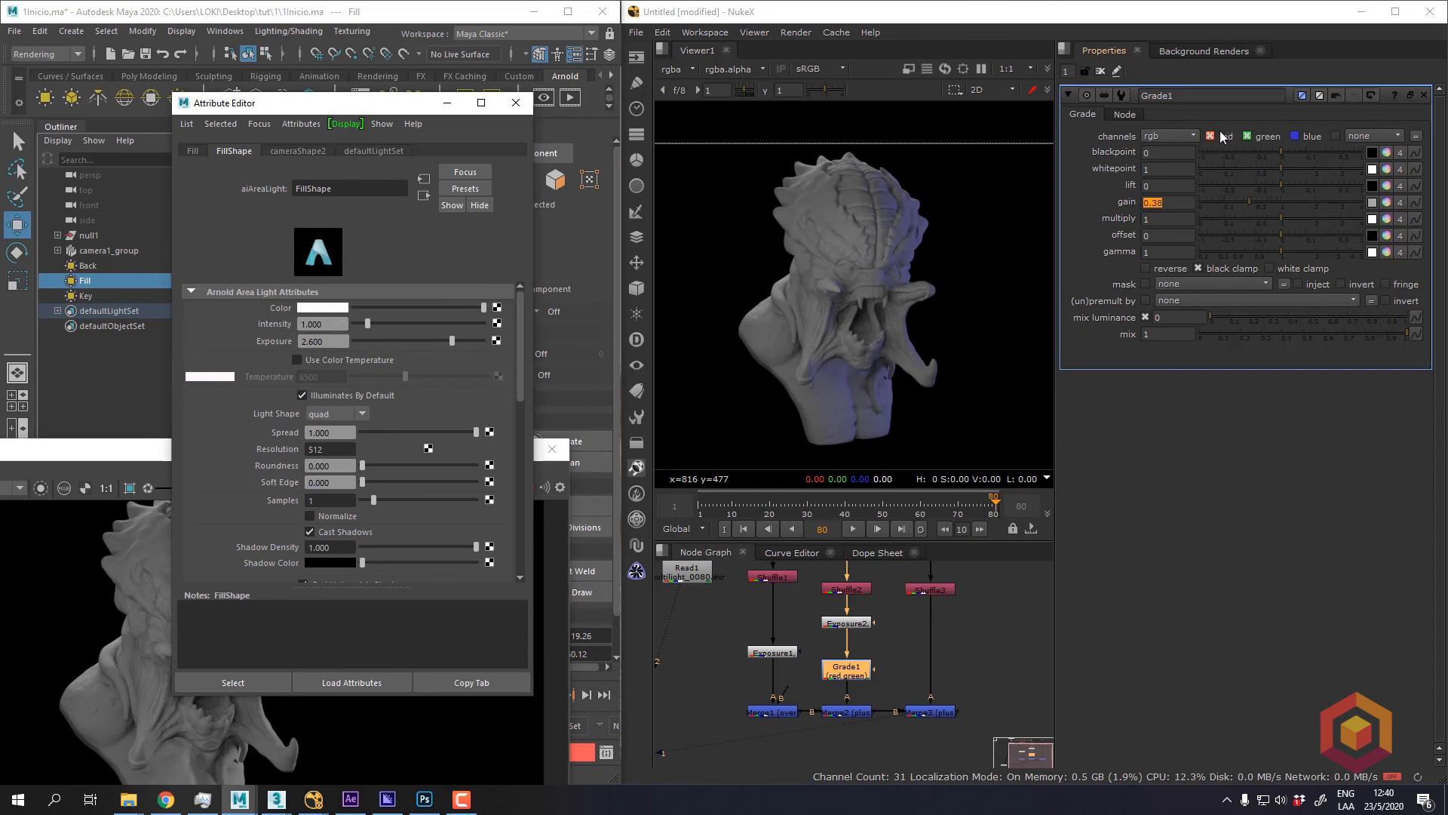
{"action": "left_click", "coordinate": [337, 308]}
{"action": "left_click_drag", "start_coordinate": [230, 365], "coordinate": [190, 364]}
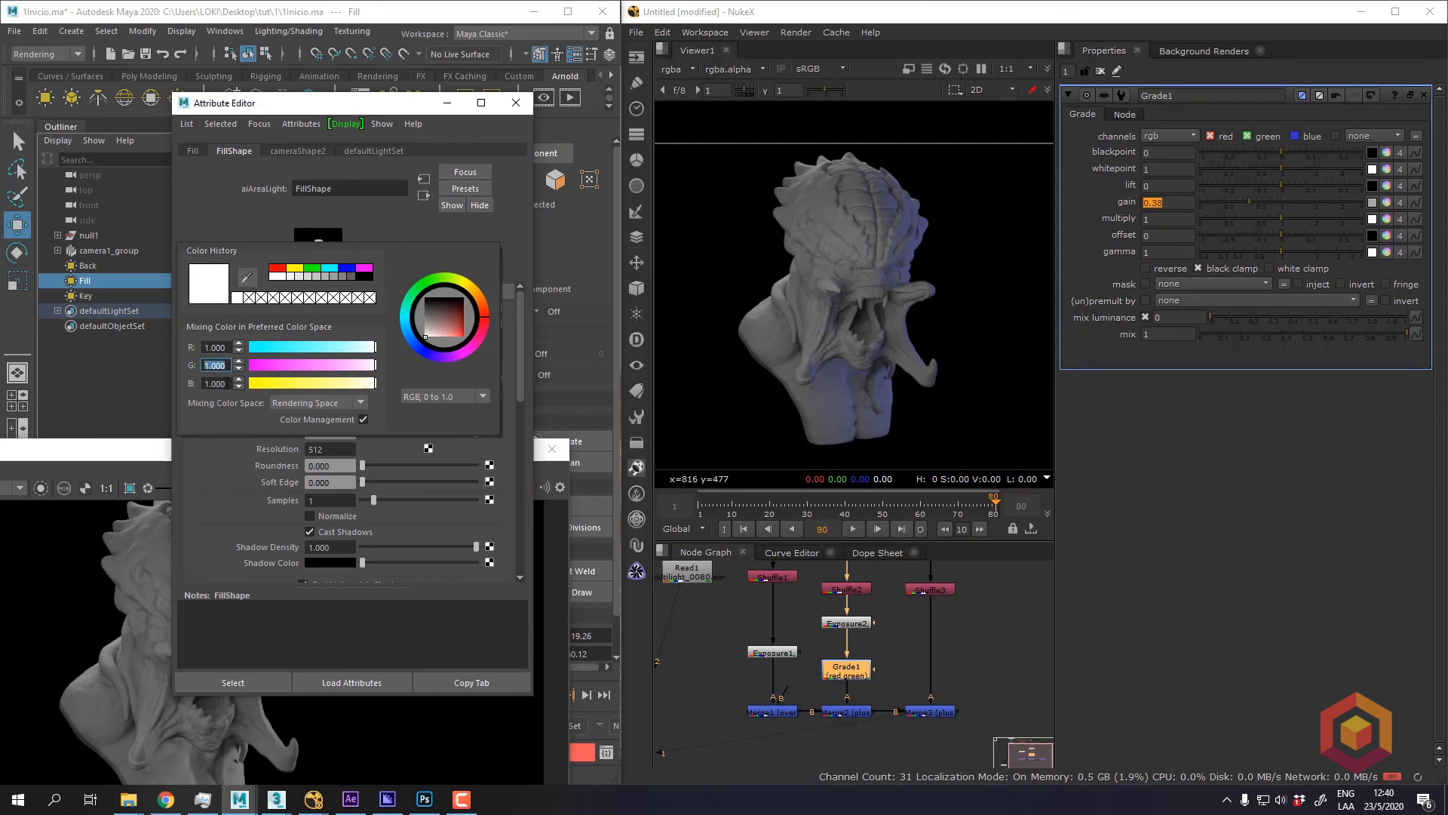
{"action": "left_click_drag", "start_coordinate": [229, 348], "coordinate": [193, 364]}
{"action": "key", "text": "ctrl+v"}
{"action": "key", "text": "ctrl+v"}
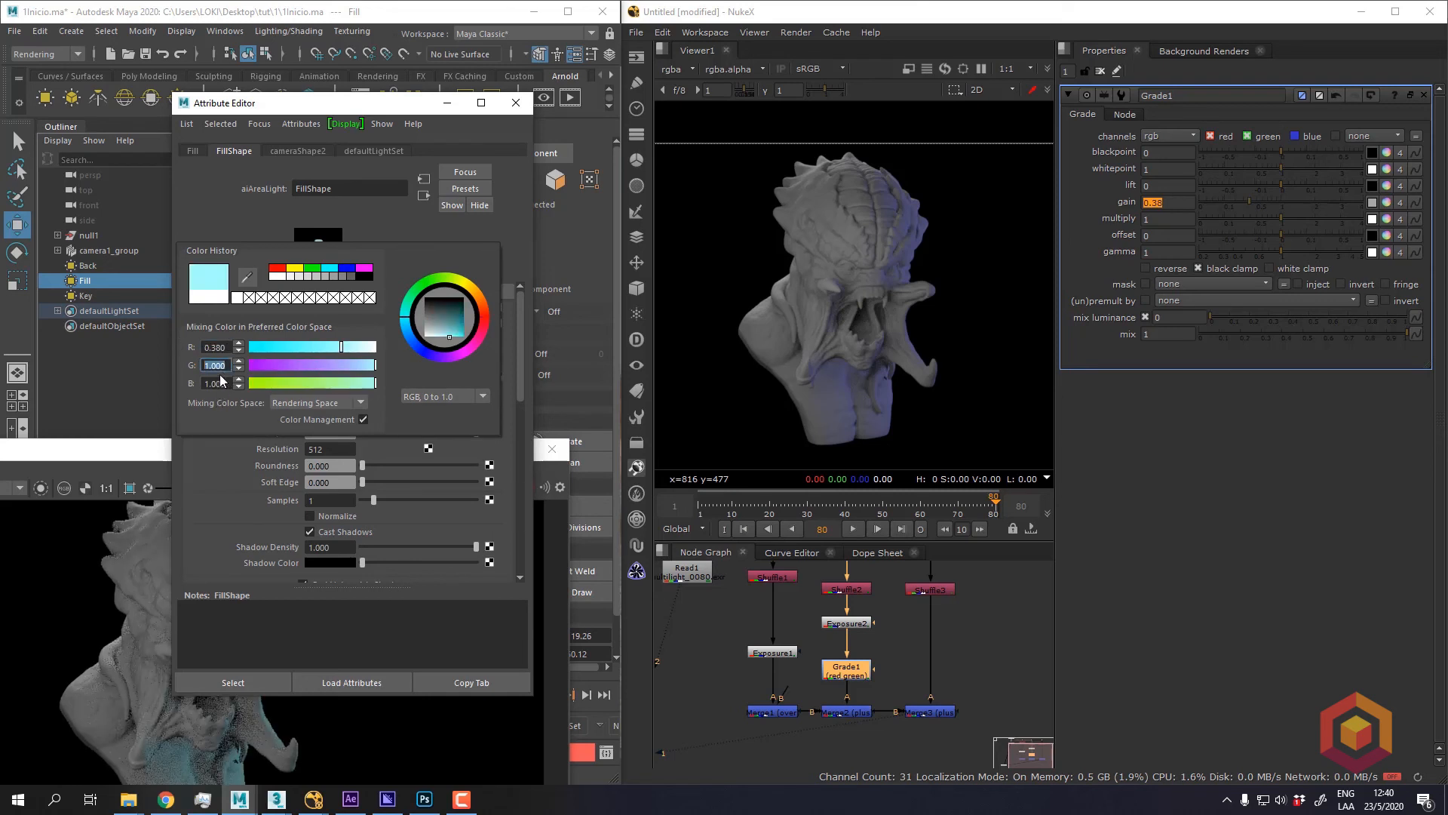
{"action": "key", "text": "Return"}
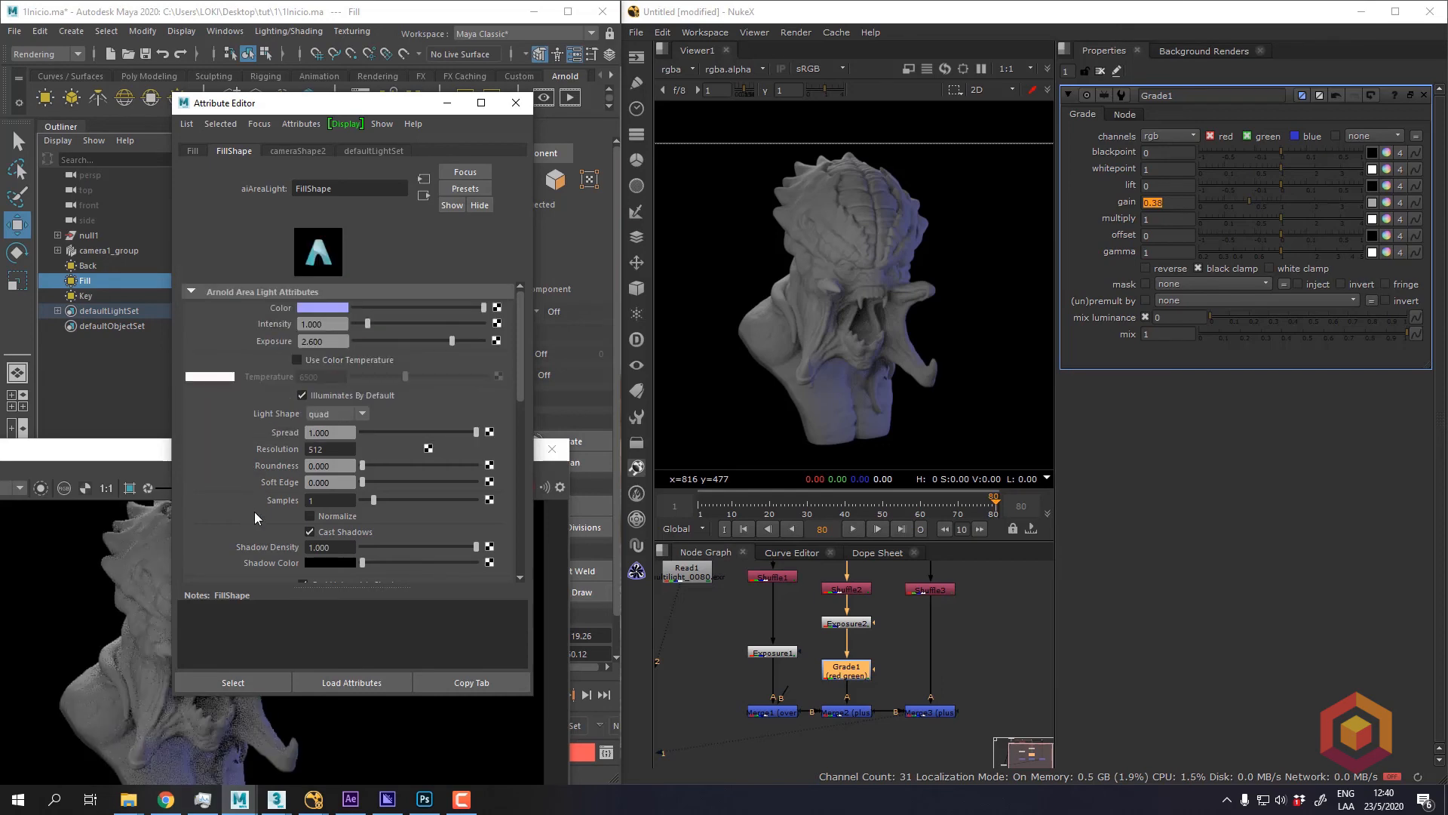
Close the Attribute Editor and place the Arnold render window beside the Nuke viewer
{"action": "left_click", "coordinate": [516, 103]}
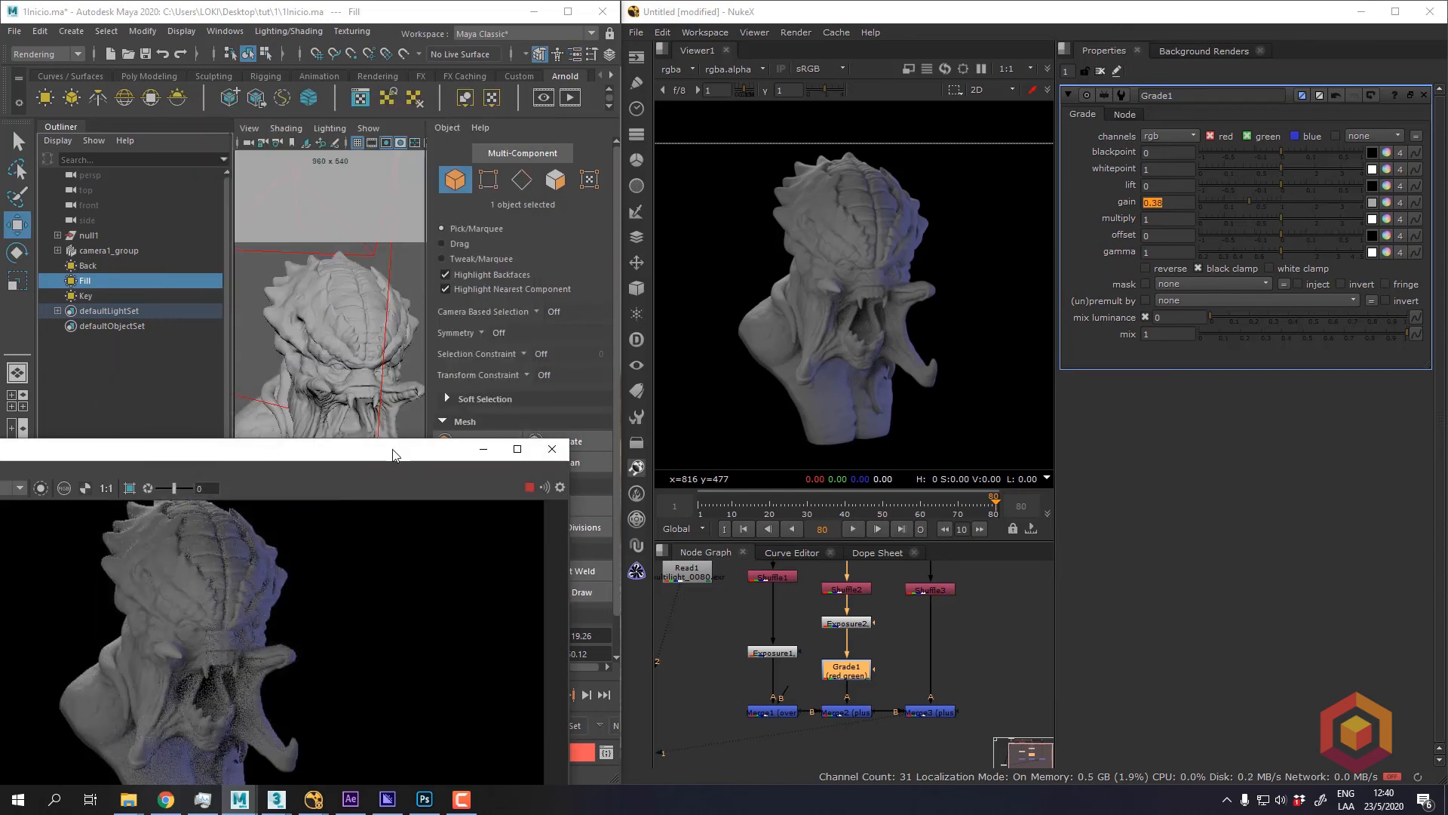
{"action": "left_click_drag", "start_coordinate": [423, 450], "coordinate": [491, 162]}
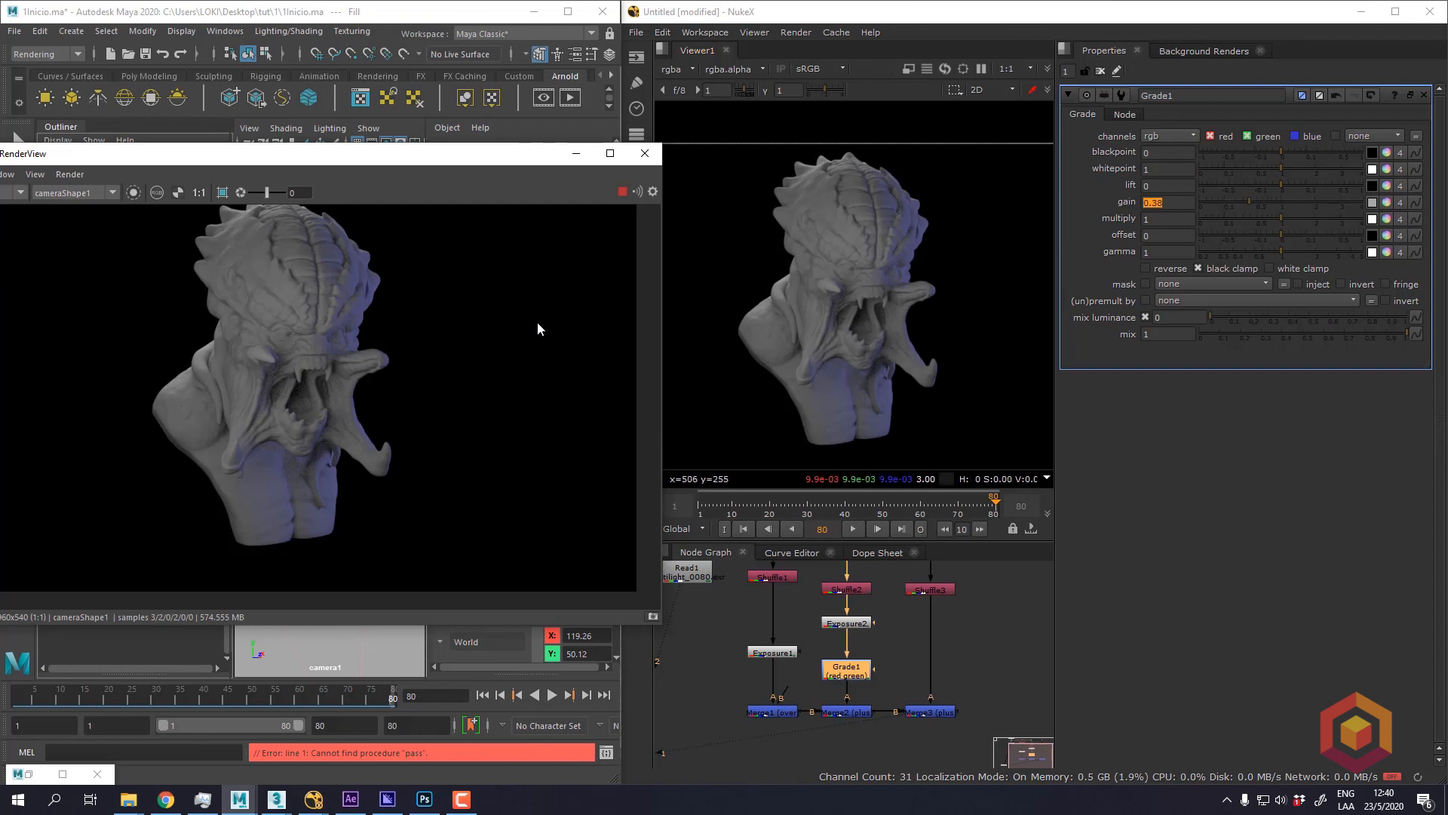
{"action": "left_click_drag", "start_coordinate": [457, 154], "coordinate": [431, 158]}
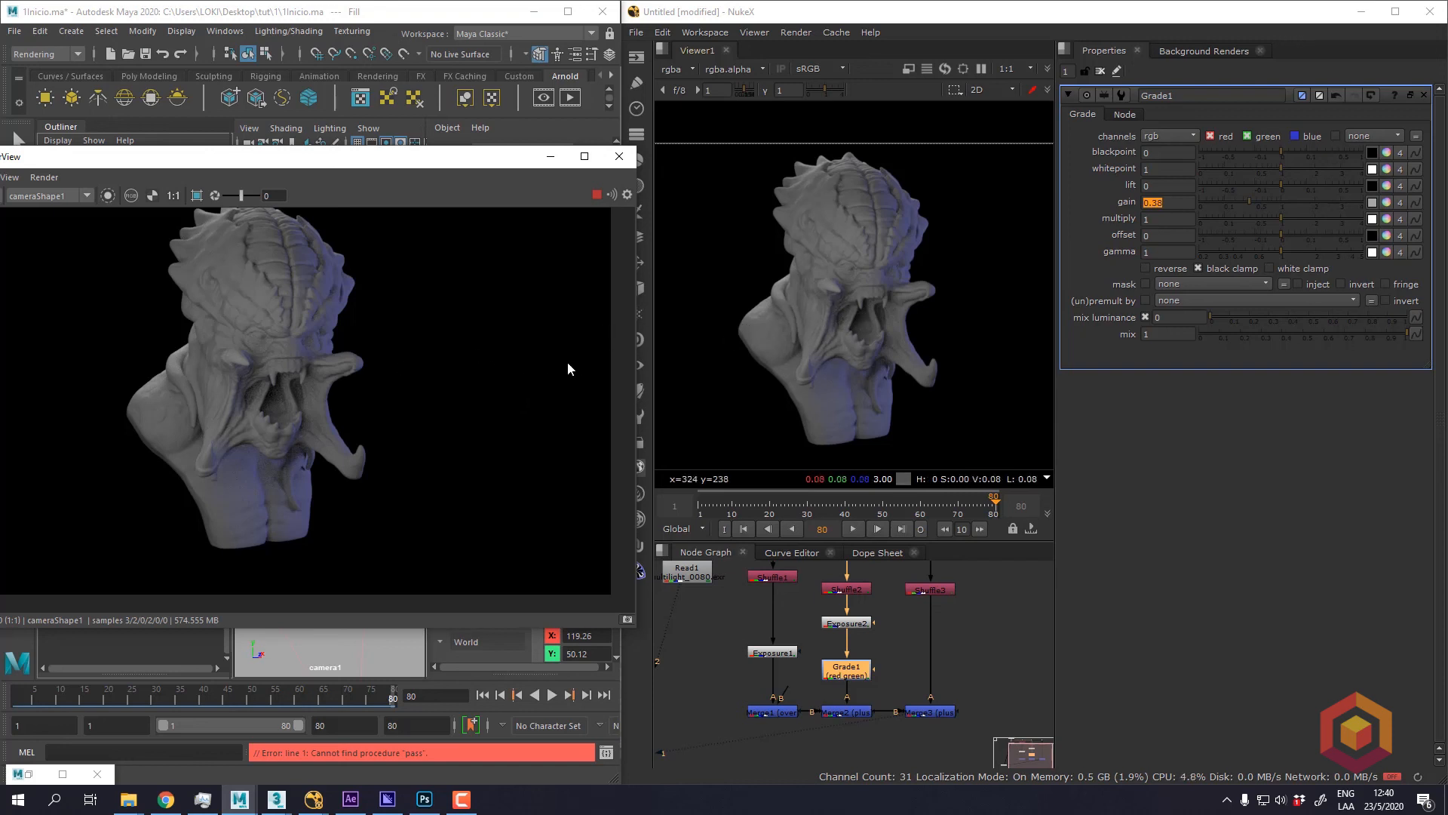
{"action": "left_click_drag", "start_coordinate": [505, 162], "coordinate": [477, 166]}
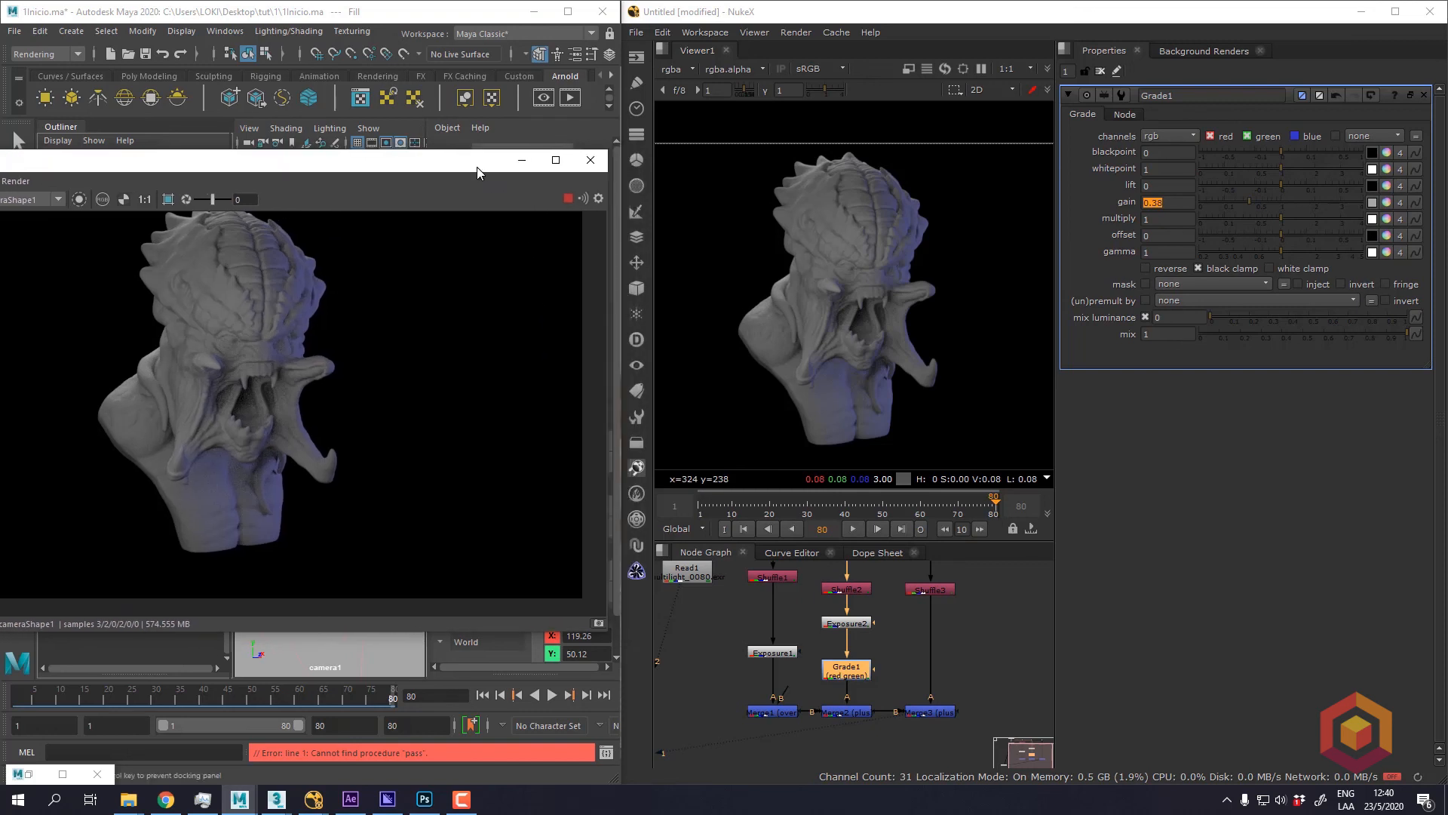
Compare the bust's fill lighting and tint in the Nuke viewer with the Arnold render at a similar size
{"action": "scroll", "coordinate": [884, 290], "scroll_direction": "down", "scroll_amount": 1}
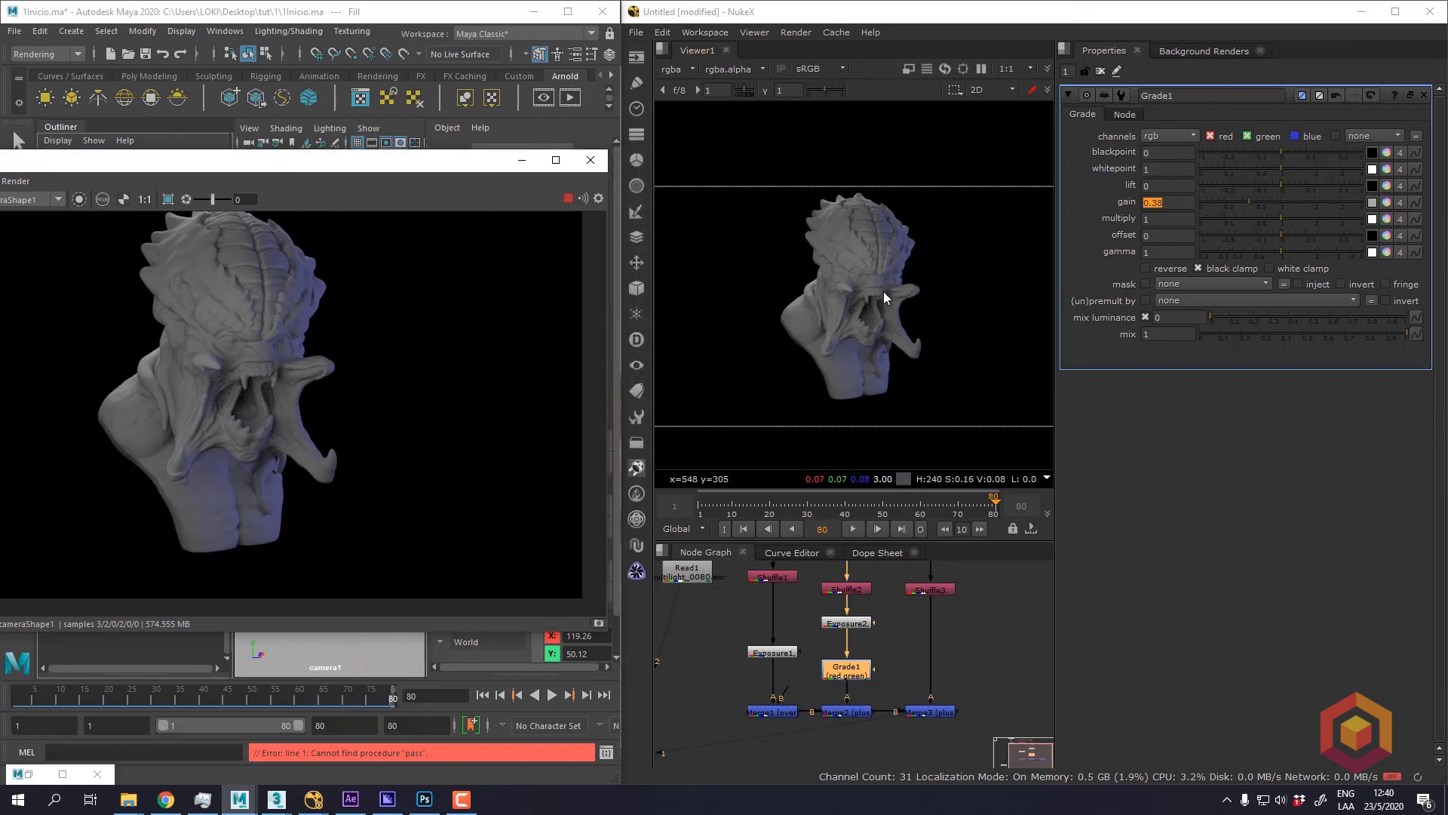
{"action": "scroll", "coordinate": [884, 291], "scroll_direction": "up", "scroll_amount": 2}
{"action": "scroll", "coordinate": [883, 291], "scroll_direction": "down", "scroll_amount": 3}
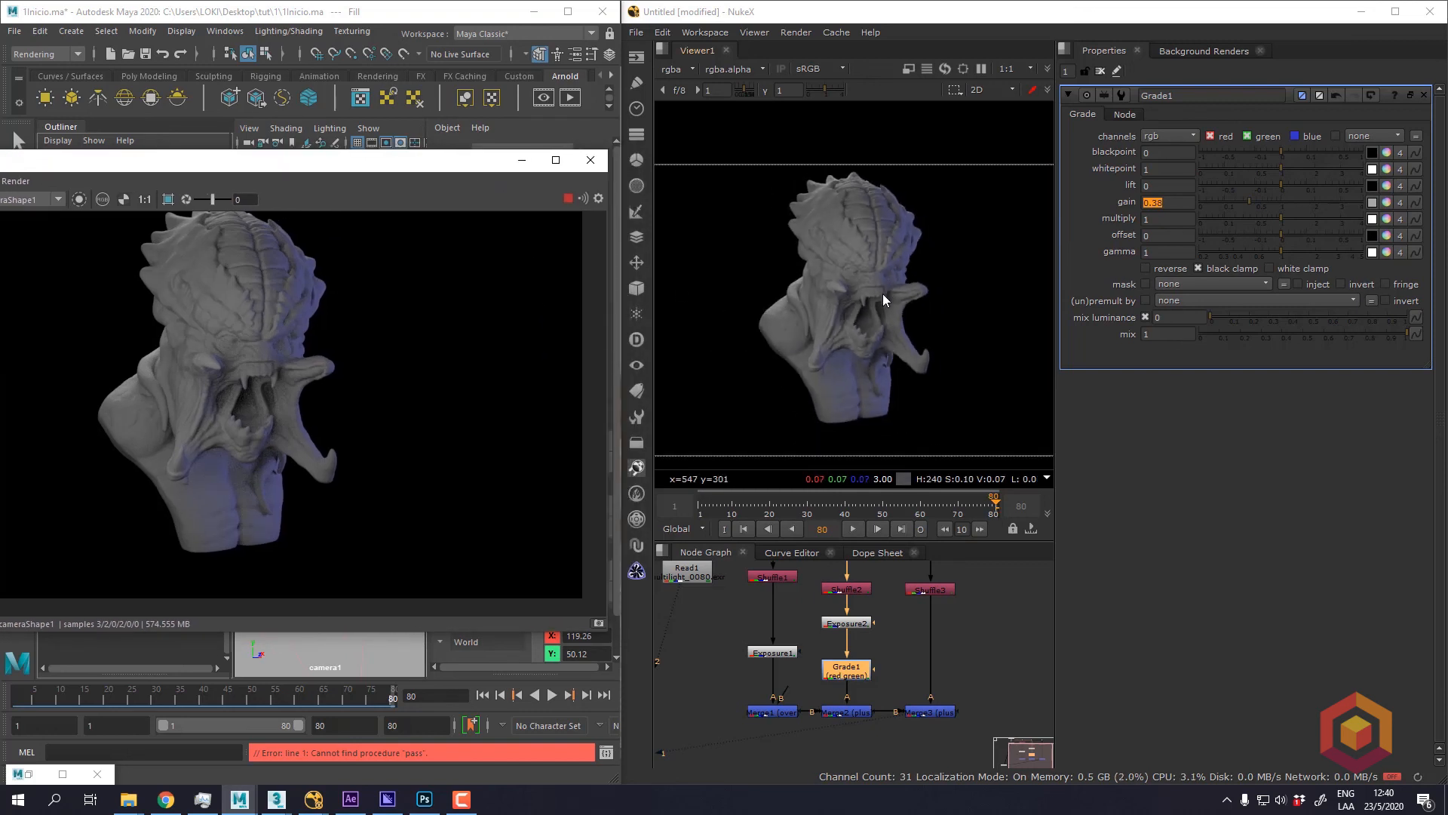
{"action": "scroll", "coordinate": [883, 295], "scroll_direction": "up", "scroll_amount": 2}
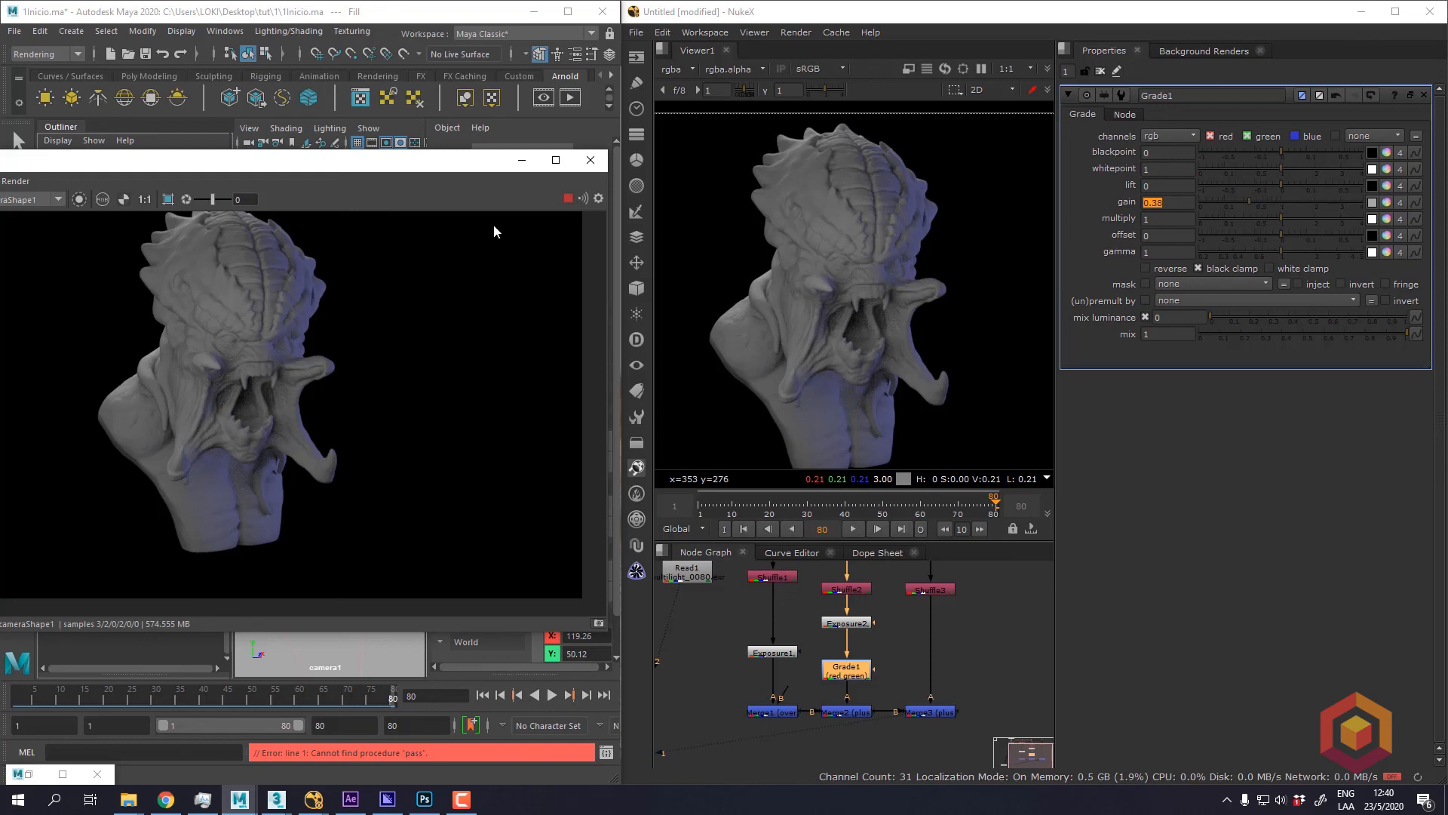
{"action": "left_click_drag", "start_coordinate": [462, 166], "coordinate": [468, 152]}
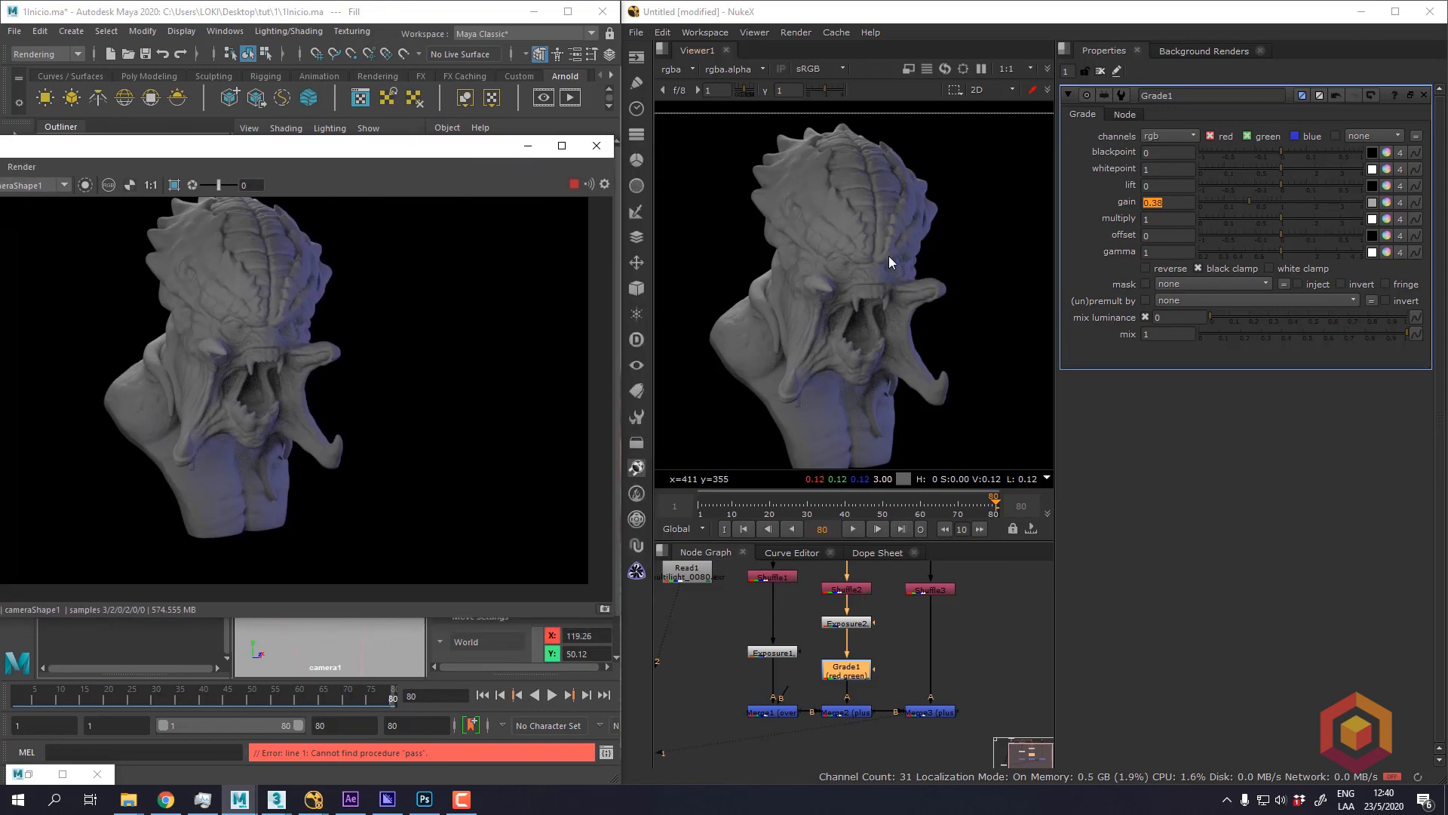
{"action": "scroll", "coordinate": [870, 279], "scroll_direction": "down", "scroll_amount": 1}
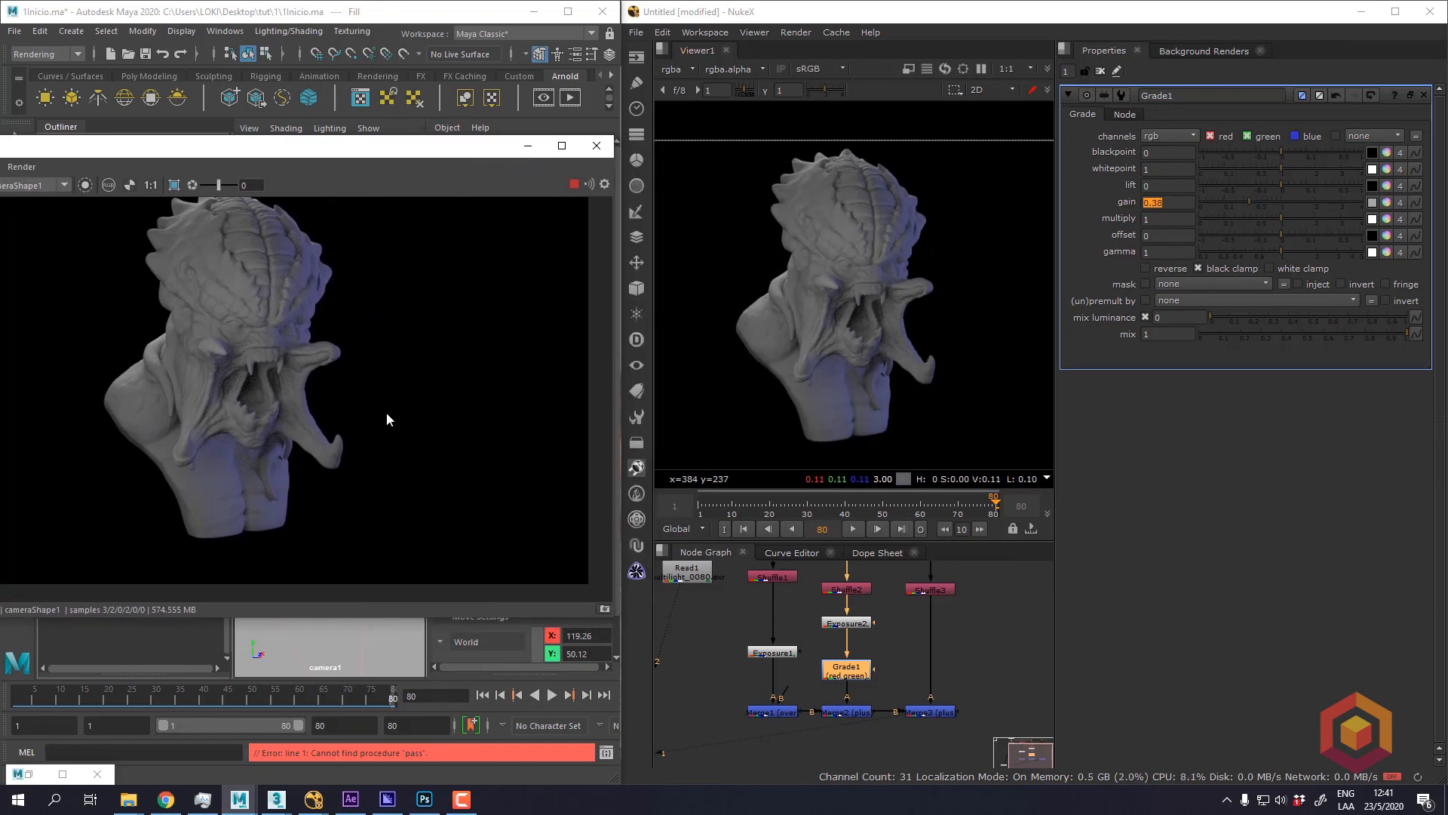